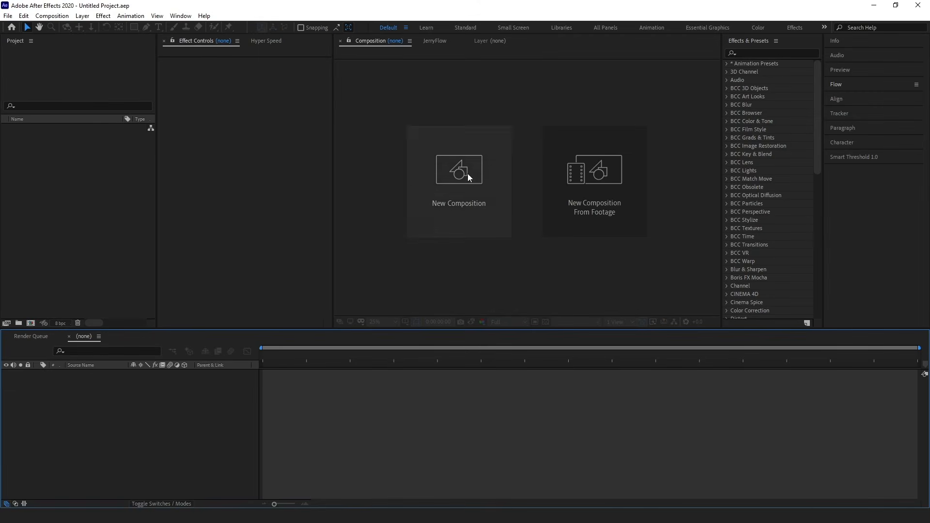
# Create a new composition of 1080 x 1350 px at 60 frames per second with a duration of 0:00:30:18.
pyautogui.click(458, 193)
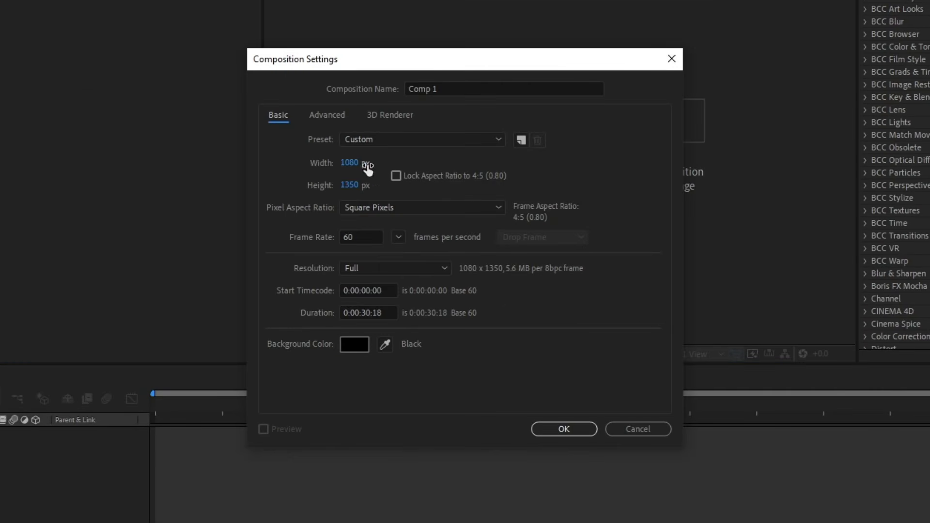
pyautogui.press('Tab')
pyautogui.press('Tab')
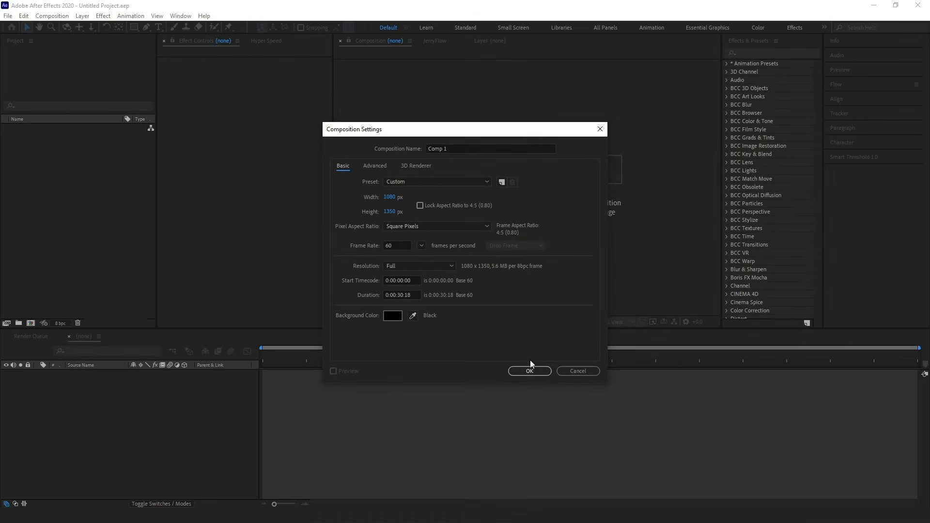
pyautogui.click(547, 372)
# Import MCU_43462.mp3, place it at the start of the composition's timeline and play it.
pyautogui.doubleClick(100, 202)
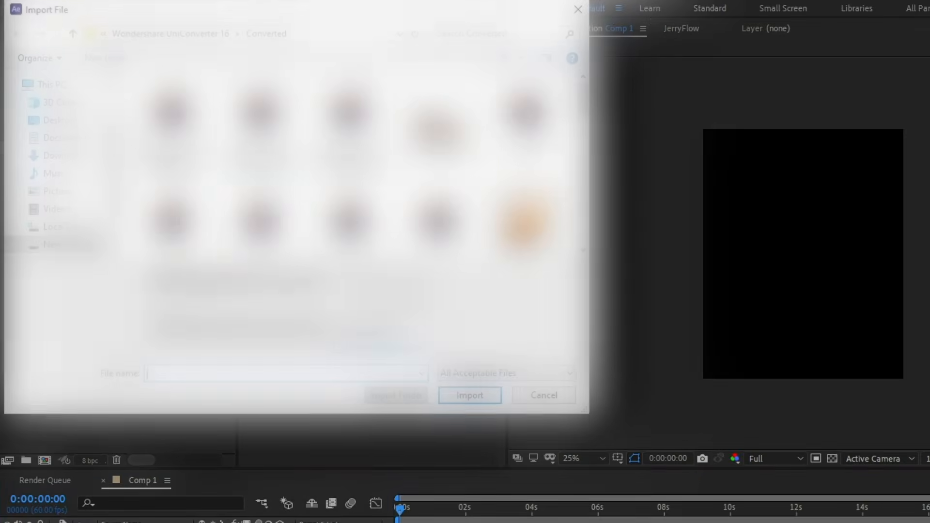
pyautogui.scroll(-10, 177, 194)
pyautogui.doubleClick(174, 177)
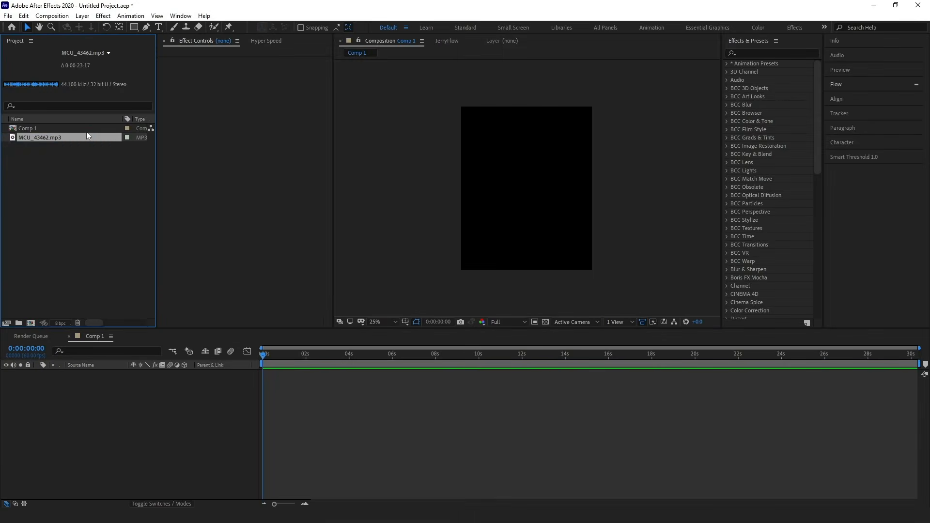
pyautogui.moveTo(62, 137); pyautogui.dragTo(265, 372)
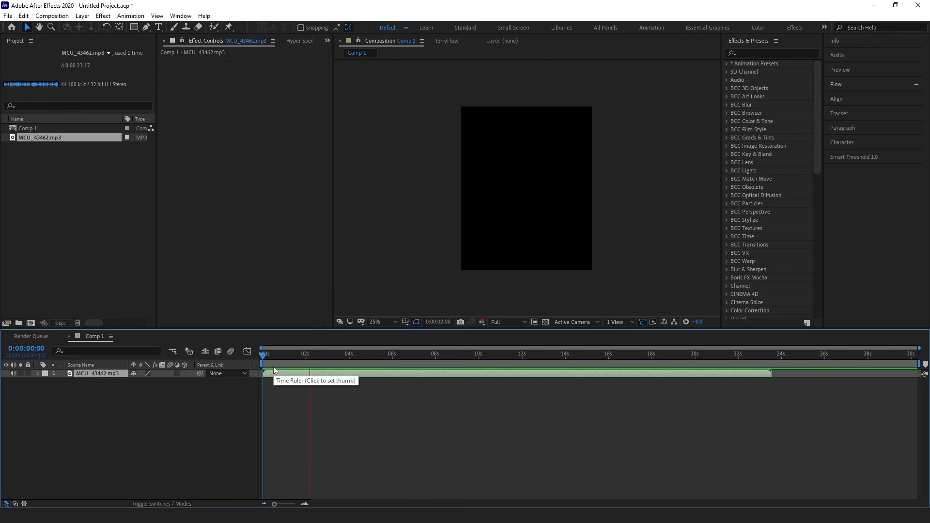
pyautogui.press('space')
pyautogui.click(373, 458)
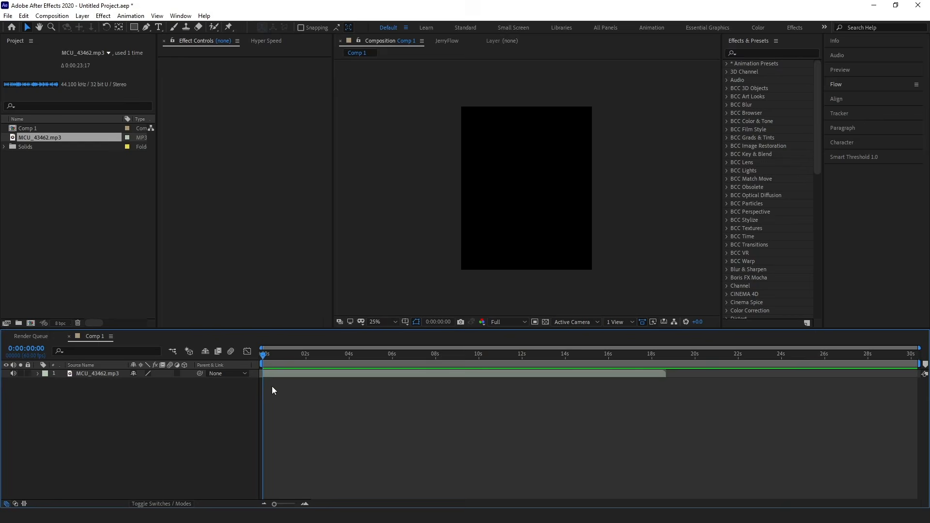
# Convert the audio of the MCU_43462.mp3 layer to keyframes.
pyautogui.rightClick(289, 376)
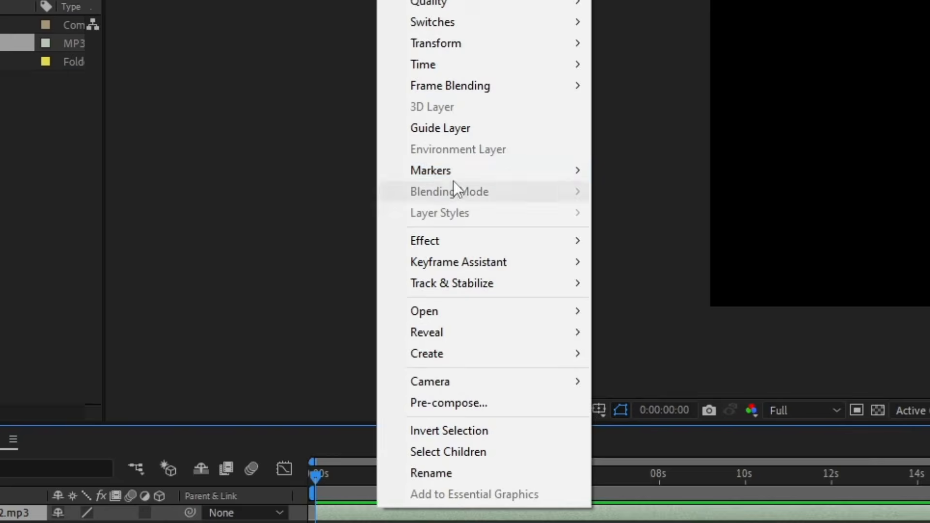
pyautogui.moveTo(484, 262)
pyautogui.click(797, 262)
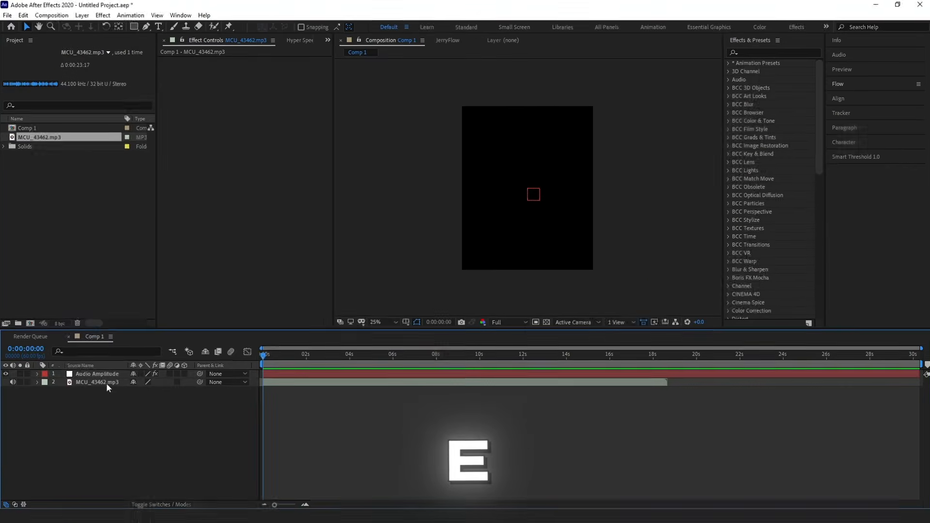
# Show the Audio Amplitude layer's Both Channels slider keyframes as a curve in the Graph Editor.
pyautogui.click(96, 374)
pyautogui.press('e')
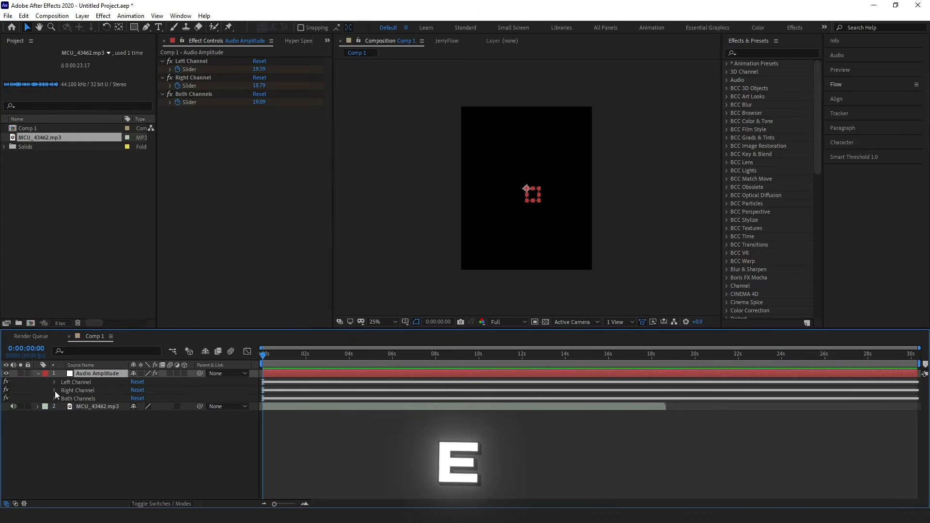
pyautogui.click(54, 398)
pyautogui.click(102, 407)
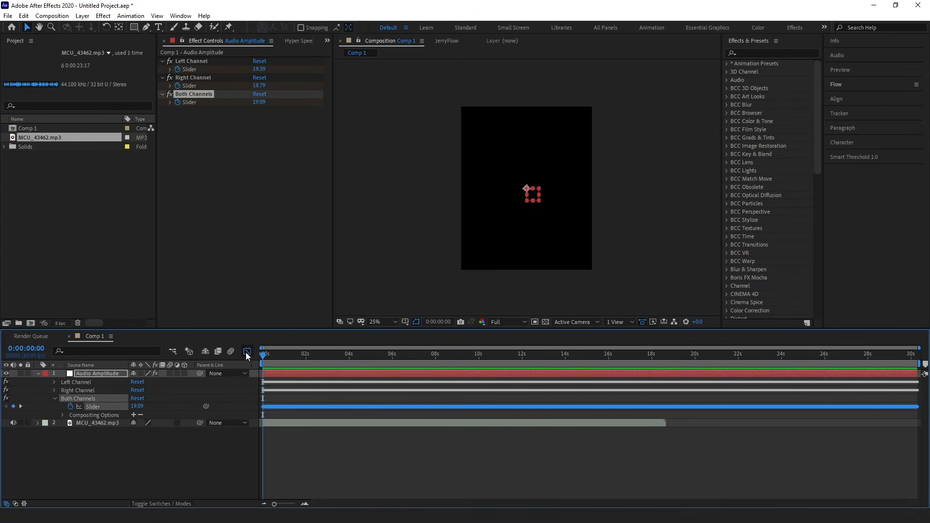
pyautogui.click(247, 352)
pyautogui.click(304, 504)
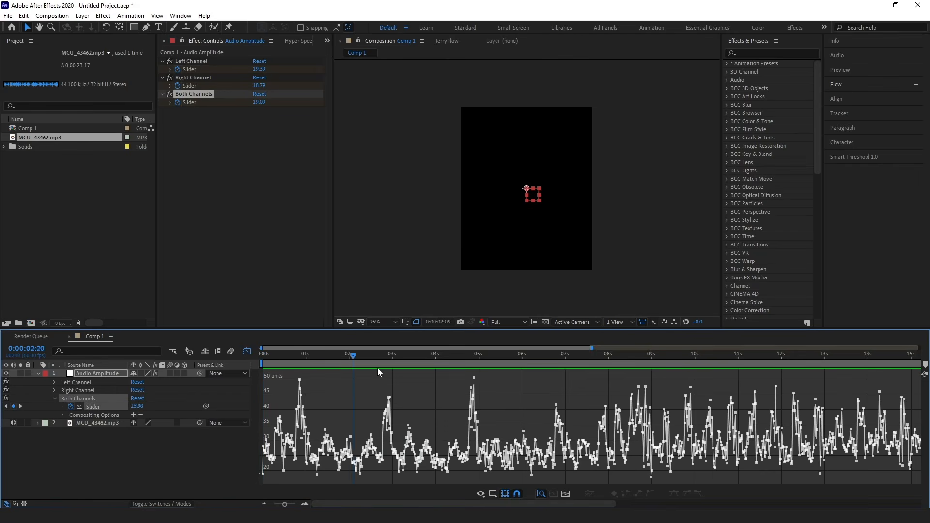
# Place numbered composition markers 1 to 5 on the main beat peaks between 0:00:08:42 and 0:00:16:50.
pyautogui.moveTo(566, 360); pyautogui.dragTo(638, 360)
pyautogui.moveTo(506, 504); pyautogui.dragTo(583, 504)
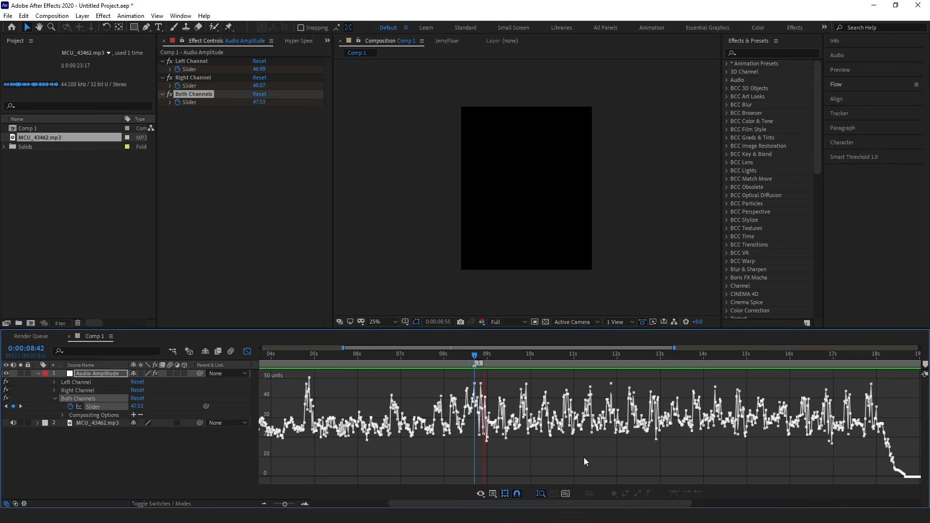
pyautogui.moveTo(573, 359); pyautogui.dragTo(571, 359)
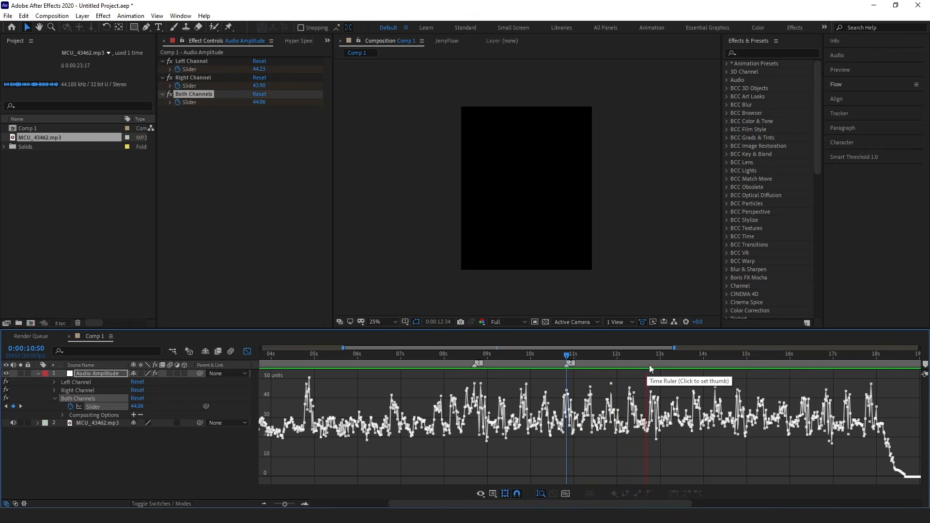
pyautogui.moveTo(649, 365); pyautogui.dragTo(739, 358)
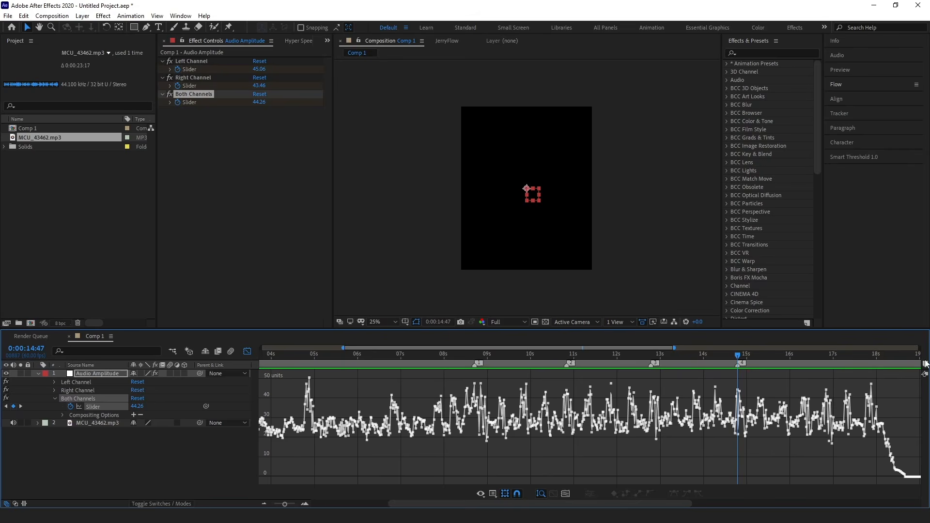
pyautogui.click(826, 357)
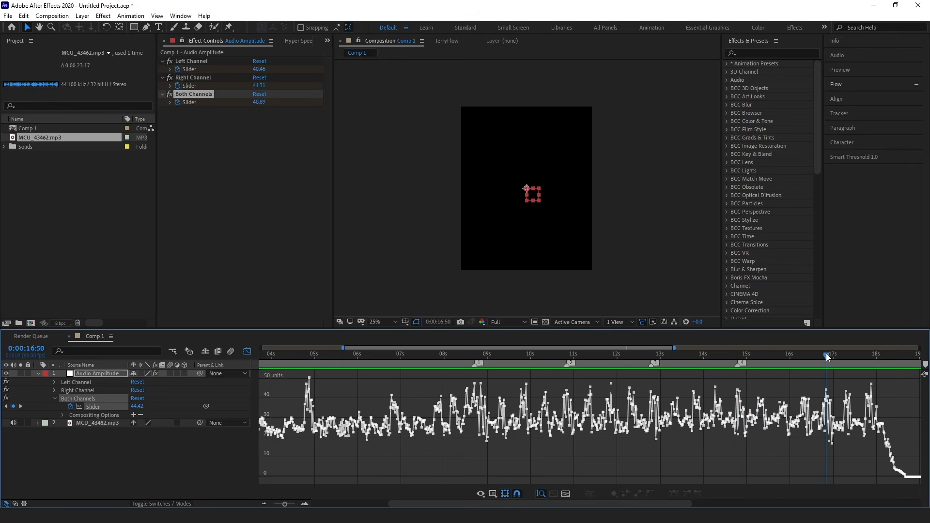
pyautogui.click(904, 358)
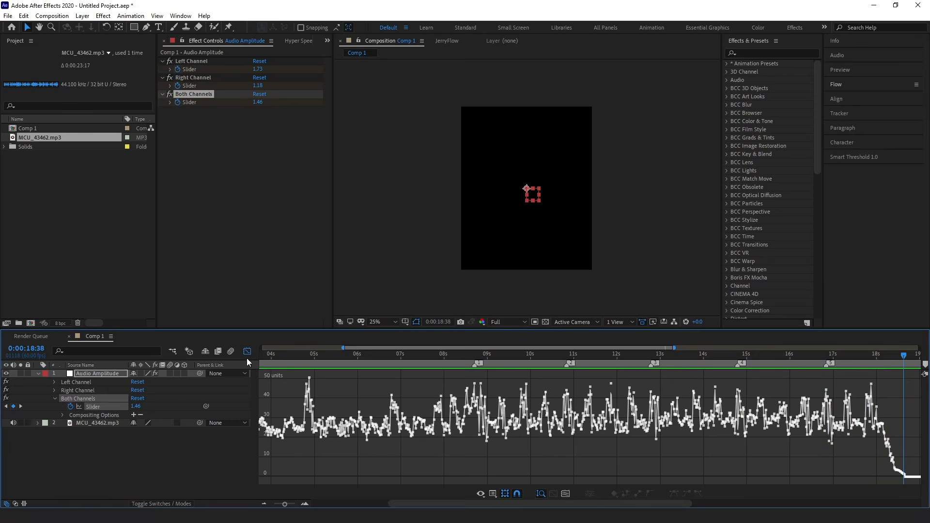
# Close the Graph Editor and delete the Audio Amplitude layer.
pyautogui.click(247, 351)
pyautogui.press('Delete')
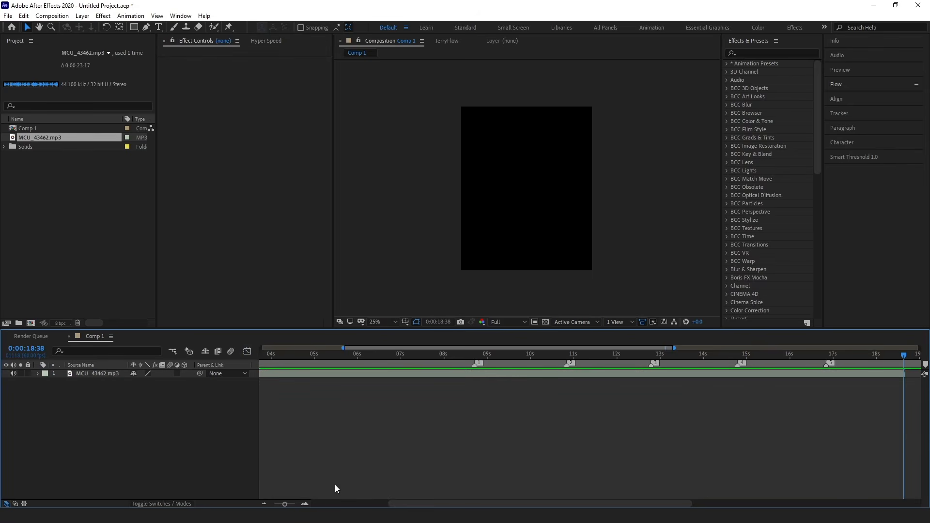
pyautogui.moveTo(364, 348); pyautogui.dragTo(521, 348)
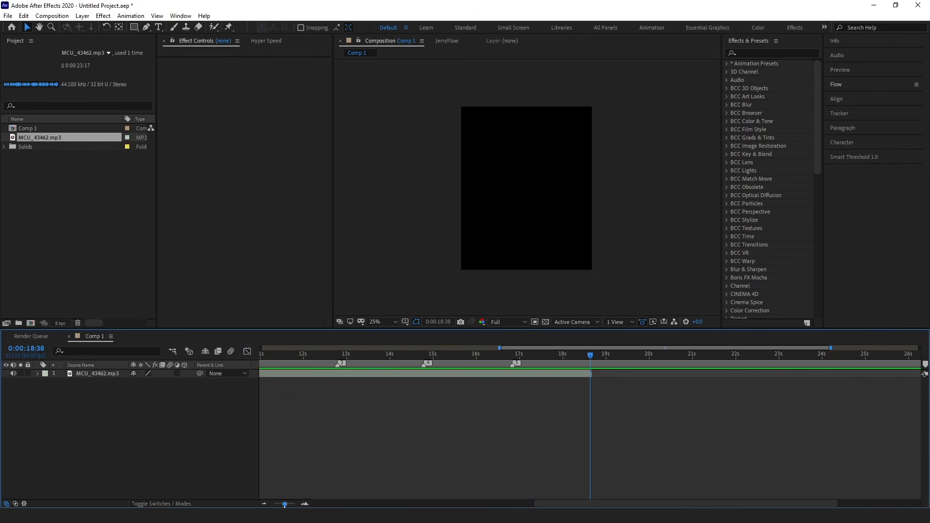
pyautogui.moveTo(285, 505); pyautogui.dragTo(273, 504)
# Import Messi ultimate scenepack by lucio.mp4 and trim it in the footage viewer from 0:13:03:27 to 0:14:28:13.
pyautogui.hotkey('ctrl', 'i')
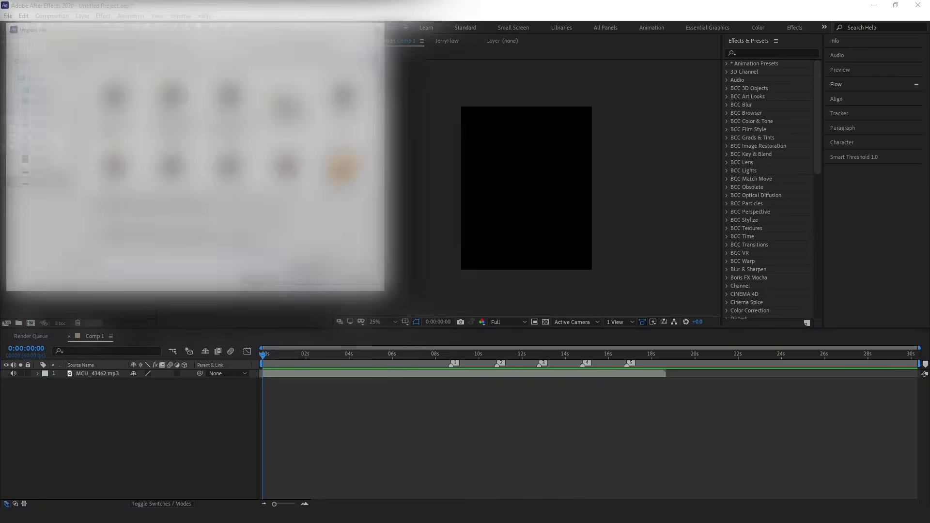
pyautogui.doubleClick(54, 159)
pyautogui.doubleClick(60, 146)
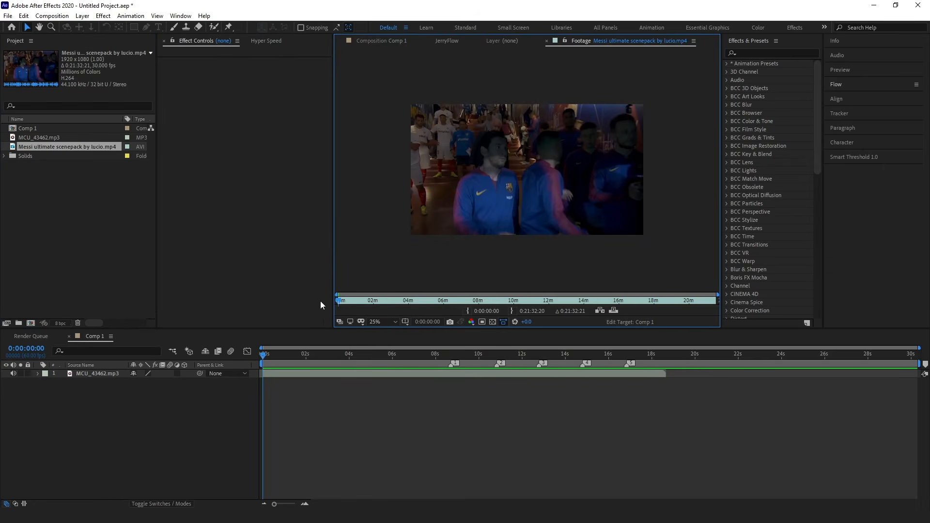
pyautogui.moveTo(341, 303); pyautogui.dragTo(592, 305)
pyautogui.click(468, 310)
pyautogui.click(512, 311)
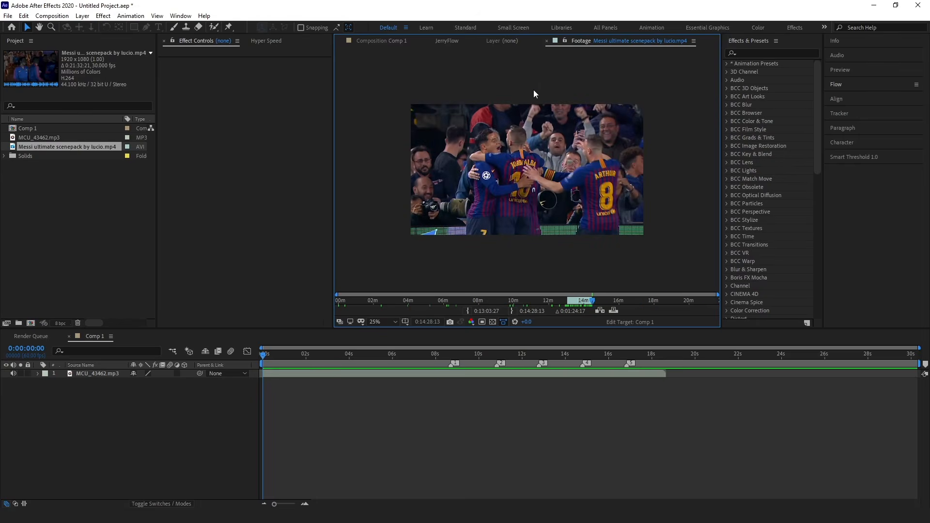
# Add the trimmed Messi footage to Comp 1 as a muted layer above the music layer.
pyautogui.click(547, 40)
pyautogui.click(381, 42)
pyautogui.moveTo(63, 147); pyautogui.dragTo(315, 394)
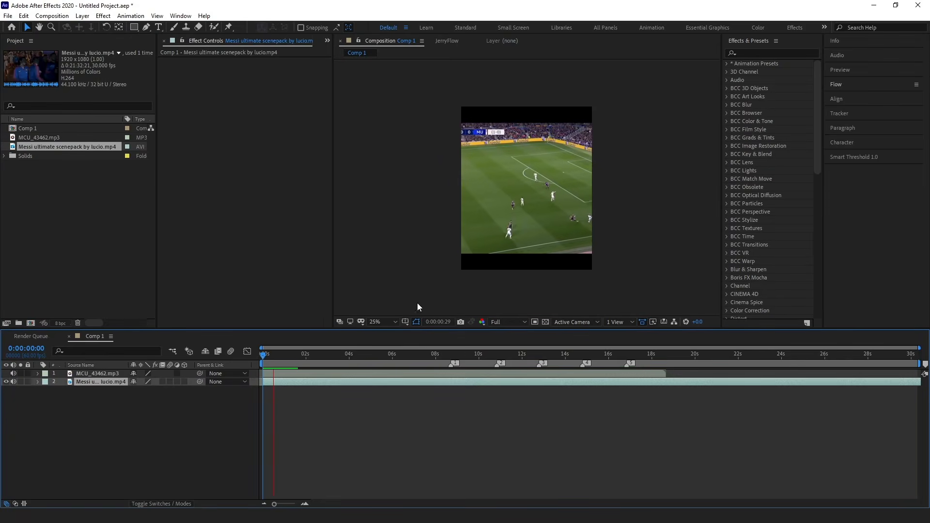
pyautogui.click(101, 382)
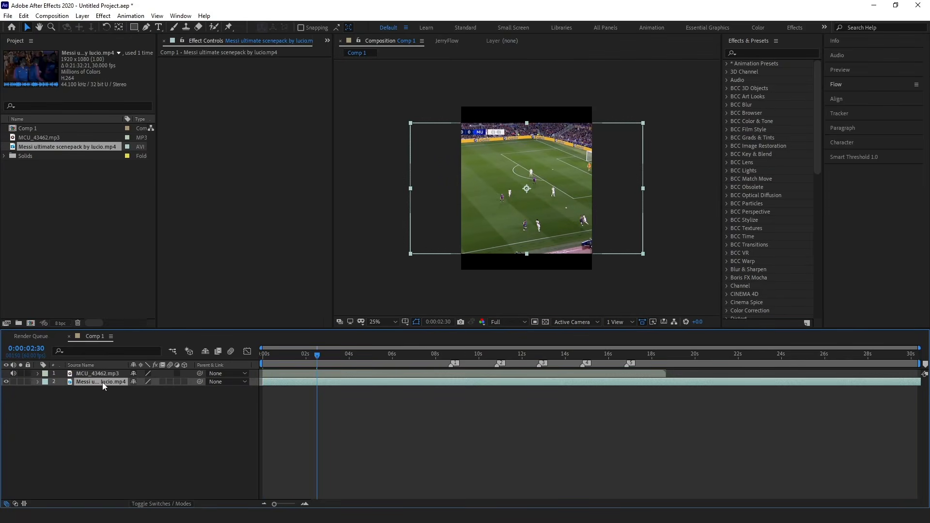
pyautogui.moveTo(102, 382); pyautogui.dragTo(99, 374)
# Shift the footage layer slightly earlier to match the first marker at 0:00:08:42, and preview it from the start.
pyautogui.press('space')
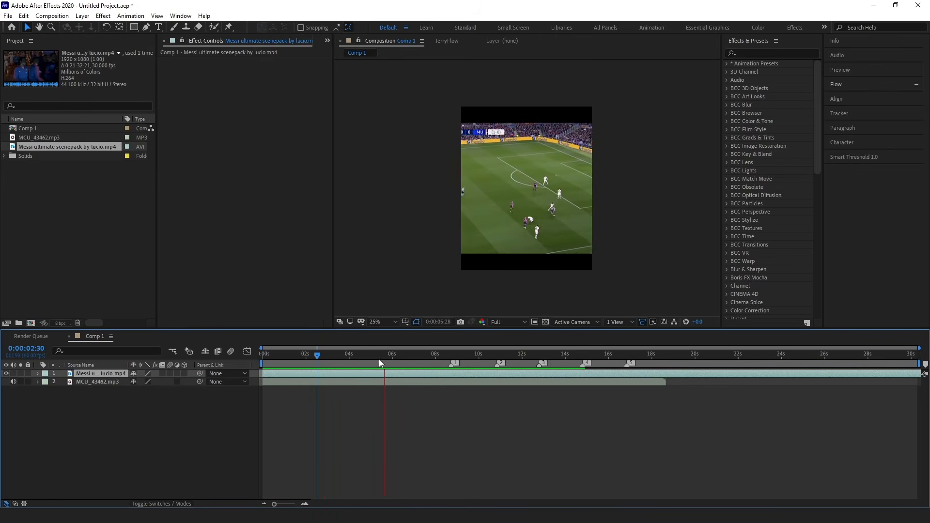
pyautogui.moveTo(379, 359); pyautogui.dragTo(451, 359)
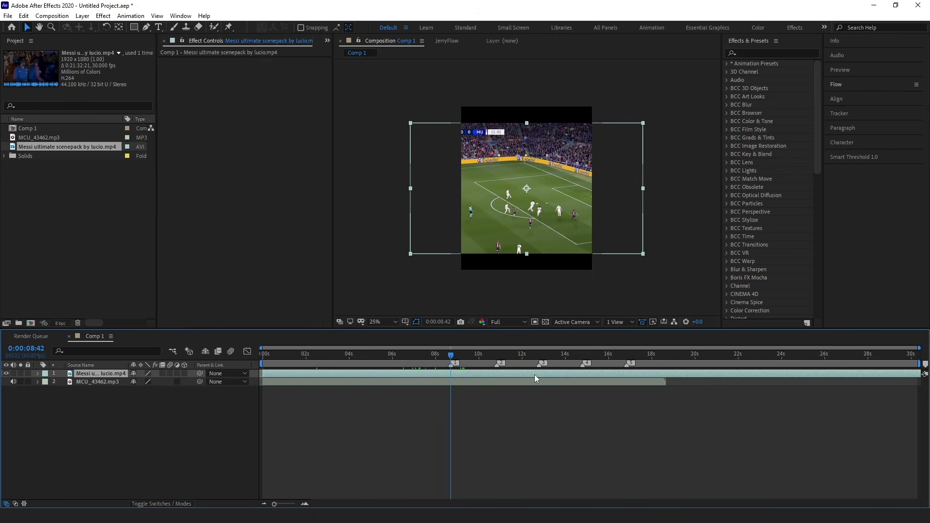
pyautogui.moveTo(534, 376); pyautogui.dragTo(522, 376)
pyautogui.moveTo(451, 356); pyautogui.dragTo(311, 359)
pyautogui.moveTo(311, 359); pyautogui.dragTo(262, 361)
pyautogui.press('space')
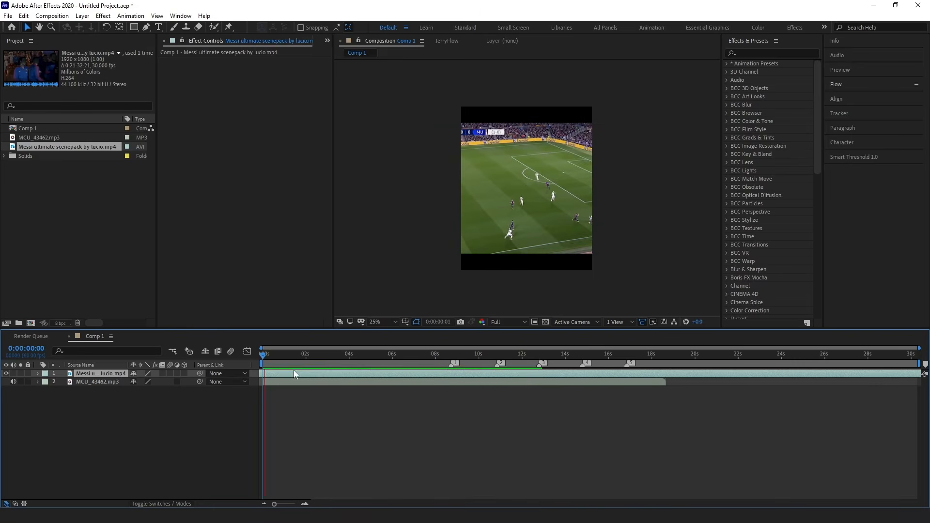
pyautogui.press('space')
# Enable frame blending for the composition and the footage layer, and set the layer's scale to 126%.
pyautogui.click(218, 351)
pyautogui.click(162, 373)
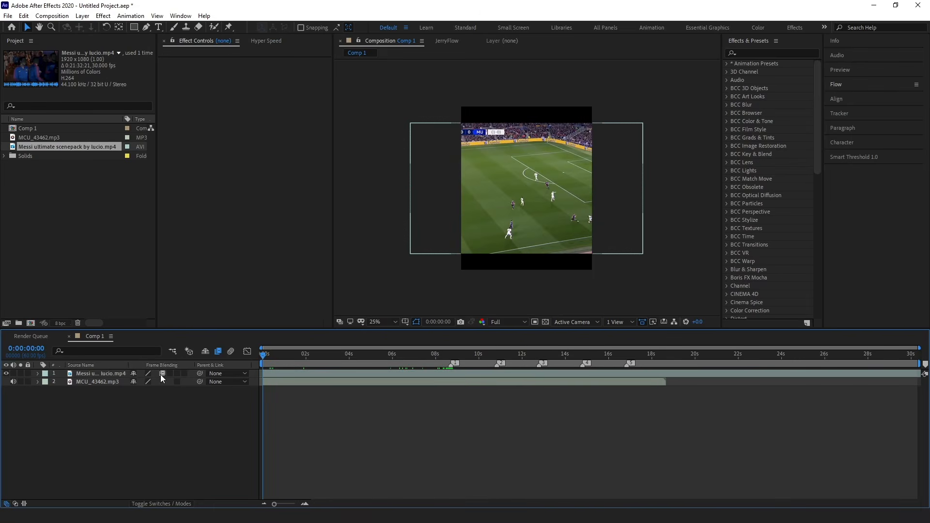
pyautogui.click(301, 377)
pyautogui.press('s')
pyautogui.moveTo(145, 382); pyautogui.dragTo(151, 383)
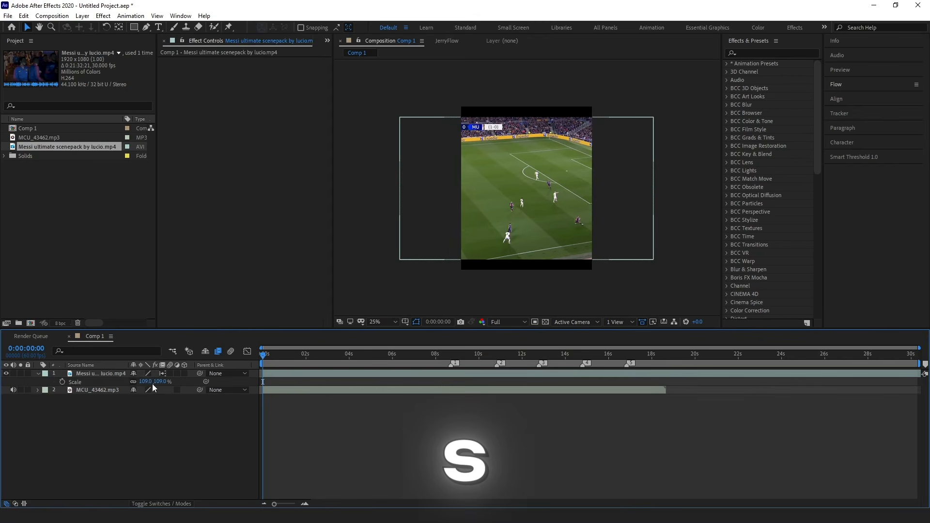
pyautogui.click(145, 382)
pyautogui.write('135')
pyautogui.press('Return')
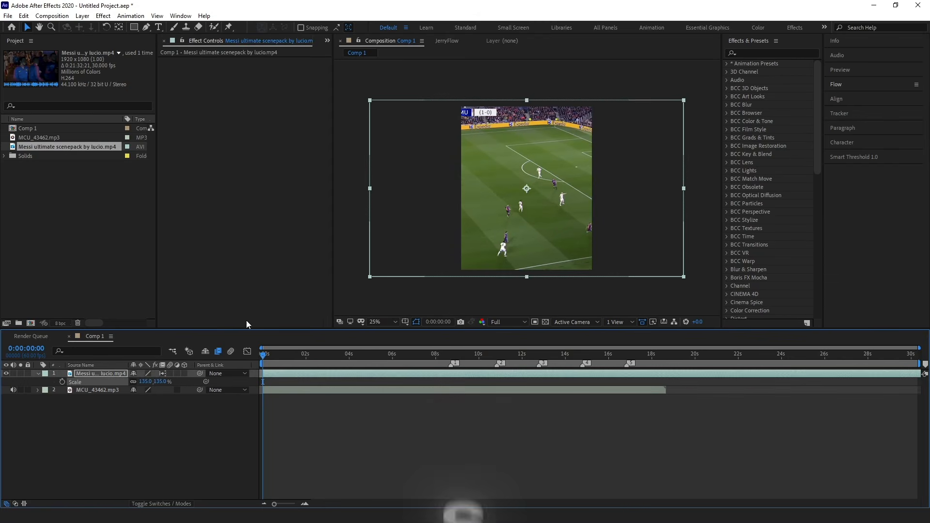
pyautogui.moveTo(147, 382); pyautogui.dragTo(145, 382)
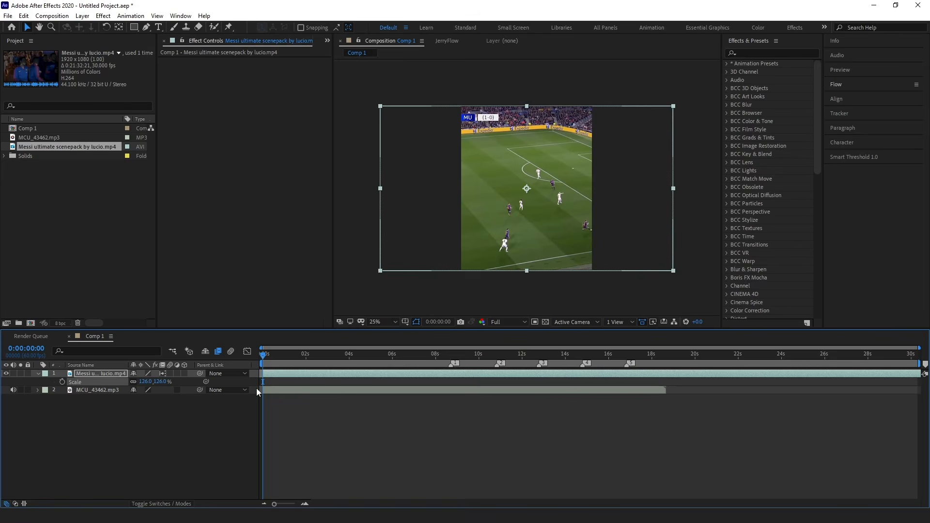
pyautogui.click(378, 403)
pyautogui.press('s')
# Preview the footage and split its layer at the second marker, 0:00:10:50.
pyautogui.press('space')
pyautogui.press('space')
pyautogui.click(291, 376)
pyautogui.click(304, 358)
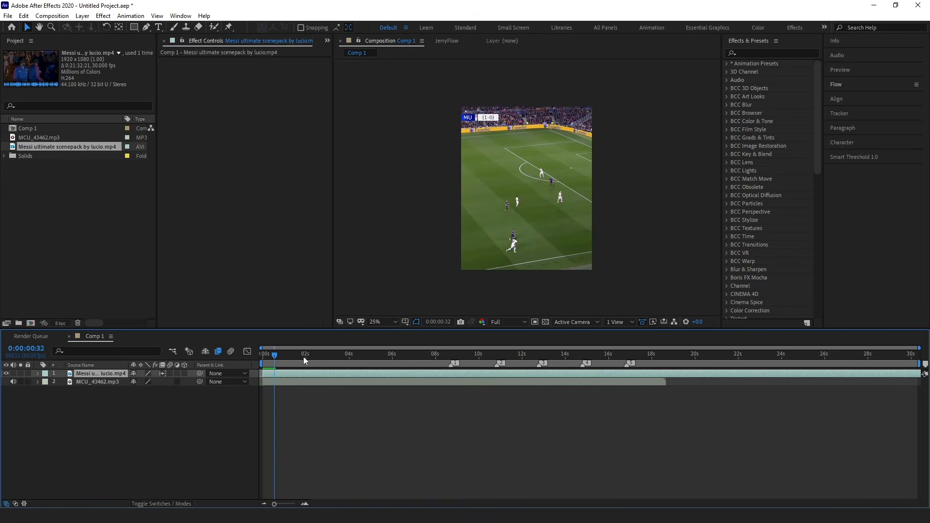
pyautogui.moveTo(292, 357)
pyautogui.mouseDown()
pyautogui.moveTo(471, 355)
pyautogui.moveTo(497, 356)
pyautogui.moveTo(513, 374)
pyautogui.moveTo(481, 374)
pyautogui.mouseUp()
pyautogui.hotkey('ctrl', 'shift', 'd')
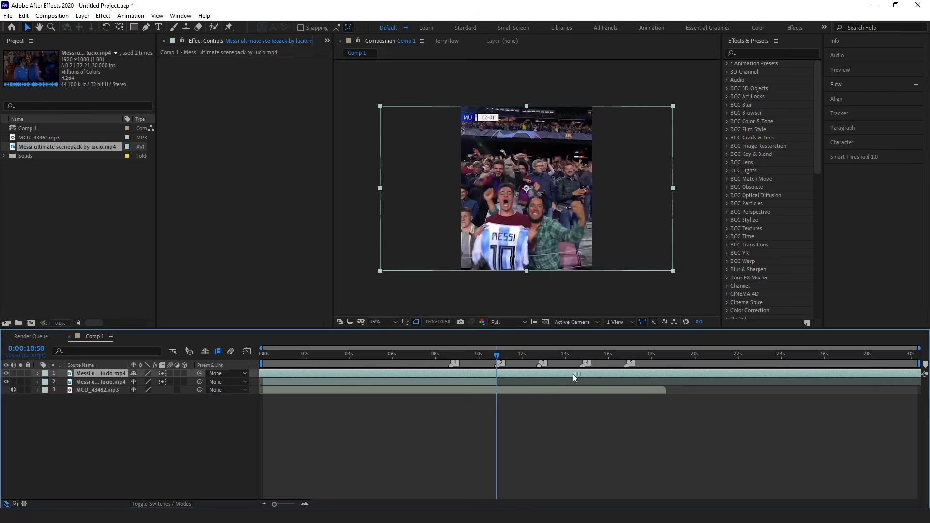
# Slide the second footage part earlier to the close-up of Messi and split it at 0:00:10:50.
pyautogui.moveTo(573, 374); pyautogui.dragTo(493, 379)
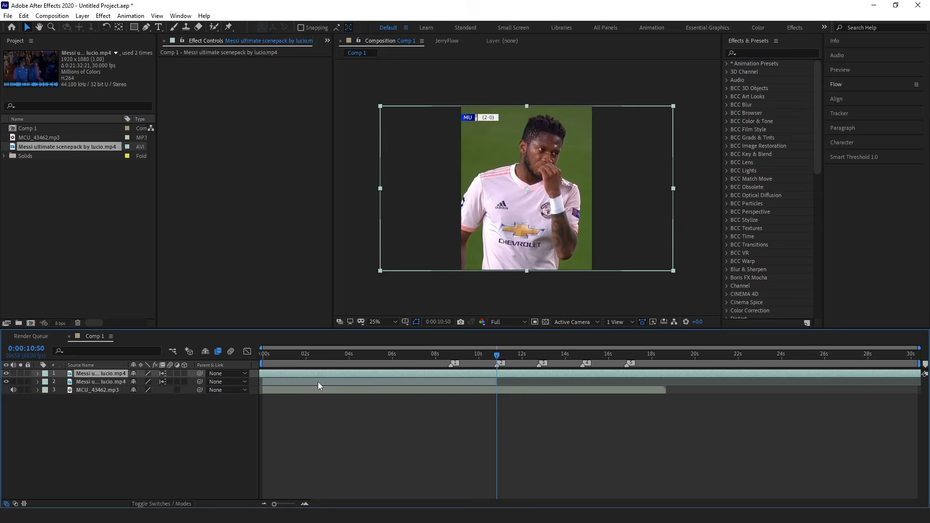
pyautogui.moveTo(283, 382); pyautogui.dragTo(274, 382)
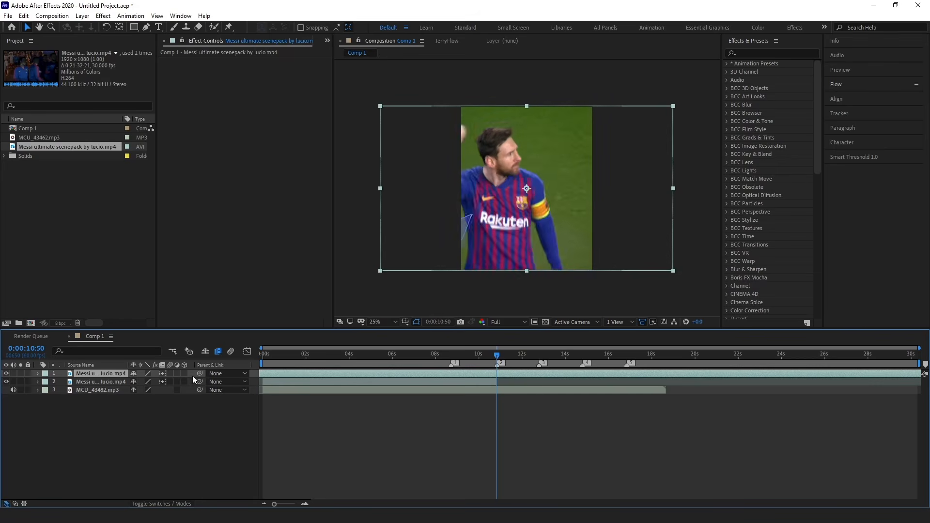
pyautogui.hotkey('ctrl', 'shift', 'd')
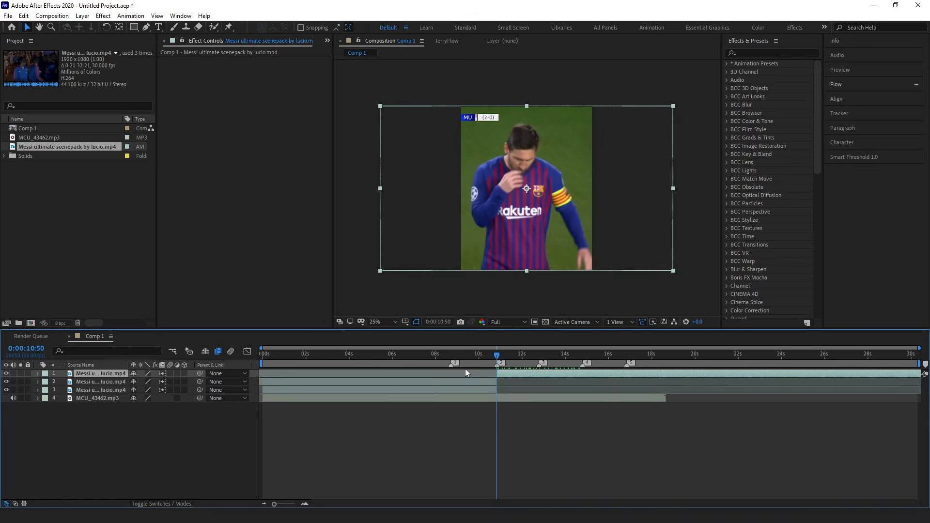
# Delete the leftover footage part that precedes the Messi close-up.
pyautogui.click(478, 383)
pyautogui.press('Delete')
# Split the Messi close-up at 0:00:13:51 and move the resulting clip to start at the fourth marker, 0:00:14:47.
pyautogui.moveTo(497, 355); pyautogui.dragTo(564, 366)
pyautogui.click(571, 374)
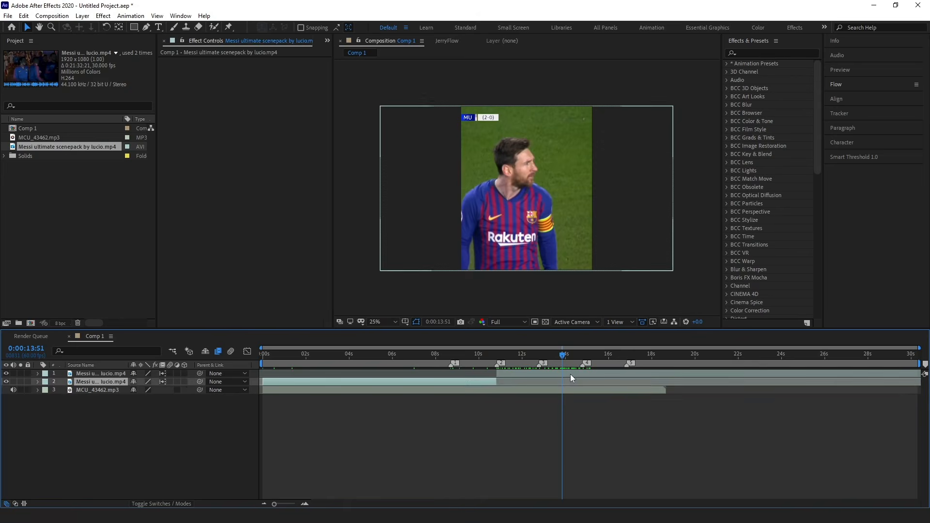
pyautogui.hotkey('ctrl', 'd')
pyautogui.moveTo(603, 374); pyautogui.dragTo(448, 380)
pyautogui.hotkey('ctrl', 'shift', 'd')
pyautogui.click(537, 382)
pyautogui.press('Delete')
pyautogui.moveTo(541, 384); pyautogui.dragTo(615, 374)
pyautogui.hotkey('ctrl', ']')
# Trim the remaining pitch footage to start at the second marker, 0:00:10:50, and delete its leftover part.
pyautogui.click(606, 380)
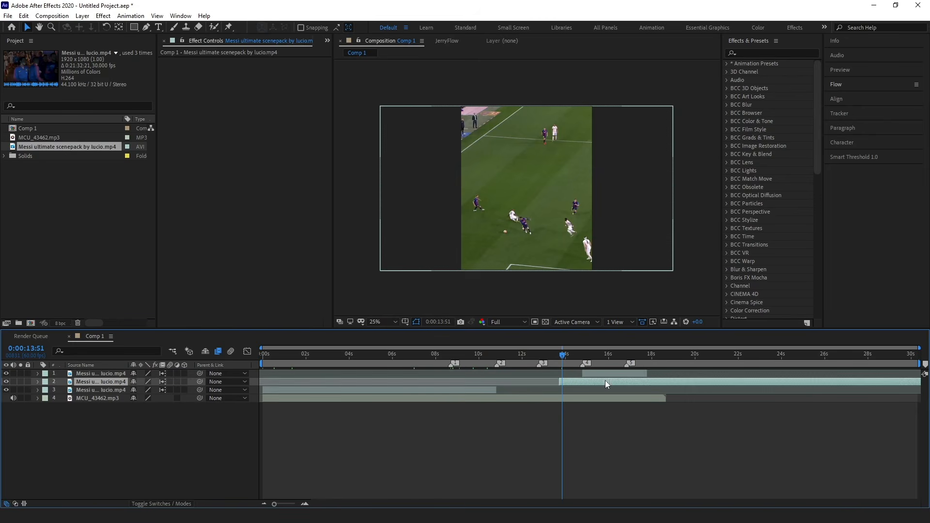
pyautogui.click(493, 360)
pyautogui.moveTo(493, 360); pyautogui.dragTo(484, 379)
pyautogui.moveTo(532, 359)
pyautogui.mouseDown()
pyautogui.moveTo(497, 359)
pyautogui.moveTo(536, 360)
pyautogui.mouseUp()
pyautogui.hotkey('ctrl', 'shift', 'd')
pyautogui.click(486, 389)
pyautogui.press('Delete')
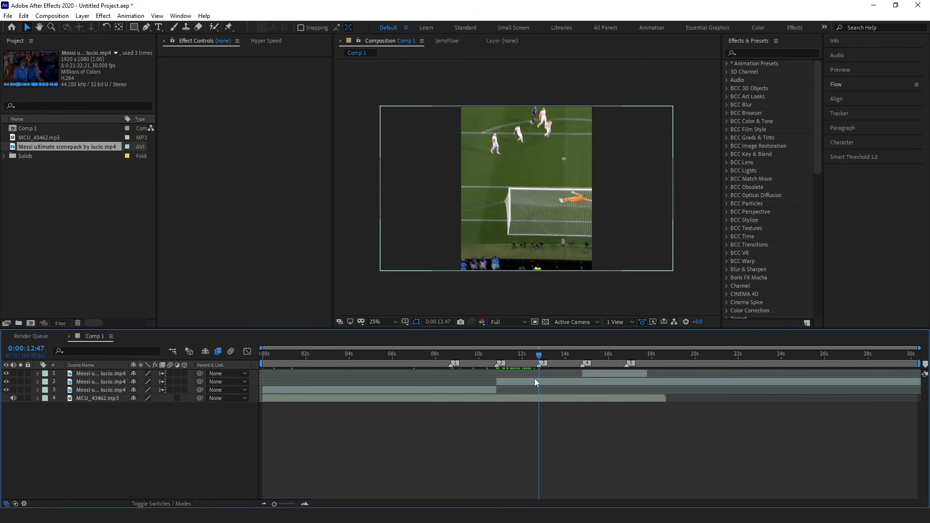
# Split the pitch footage at the third marker, 0:00:12:47, shift the second part's content, and delete the leftover before the marker.
pyautogui.click(534, 379)
pyautogui.hotkey('ctrl', 'shift', 'd')
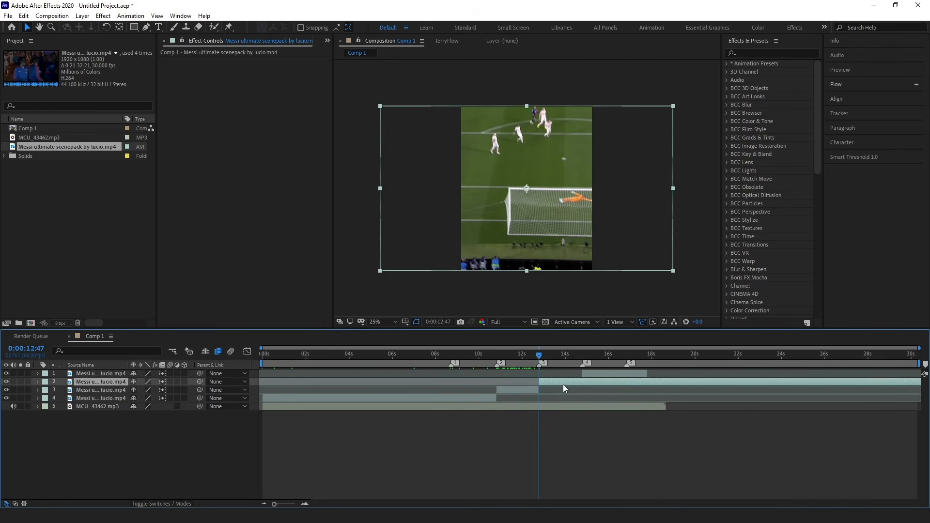
pyautogui.moveTo(563, 385); pyautogui.dragTo(575, 363)
pyautogui.hotkey('ctrl', 'shift', 'd')
pyautogui.click(532, 390)
pyautogui.press('Delete')
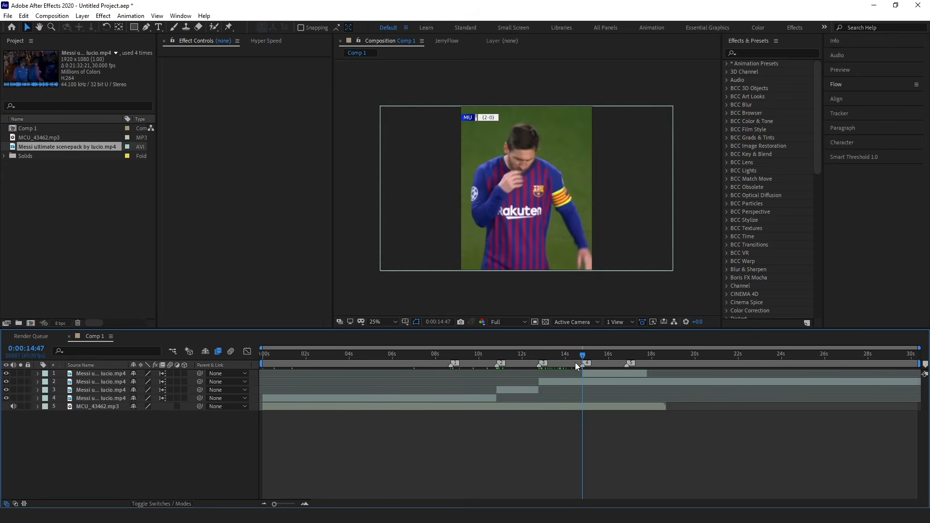
# Split the third footage clip at the fourth marker, 0:00:14:47, and delete the part after it.
pyautogui.click(591, 375)
pyautogui.click(590, 381)
pyautogui.hotkey('ctrl', 'shift', 'd')
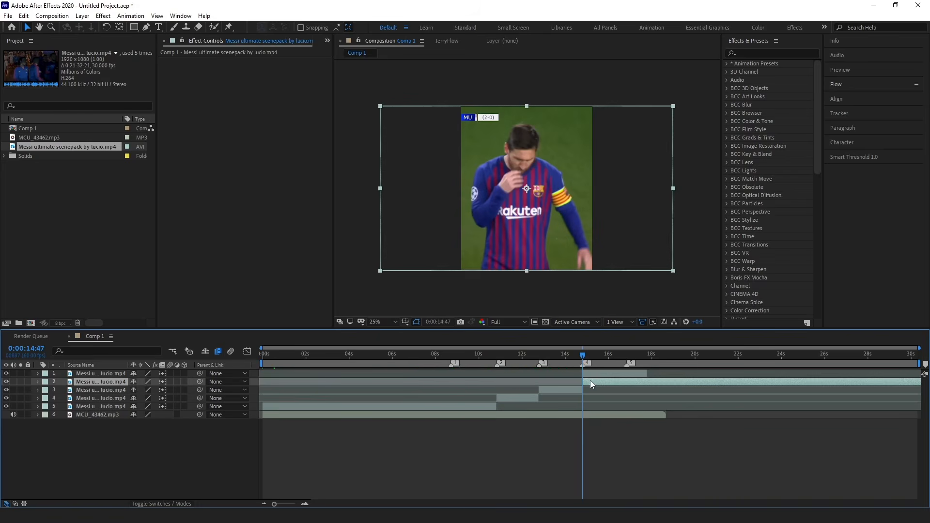
pyautogui.press('Delete')
# Set the scale of the first footage clip to 159%.
pyautogui.moveTo(583, 357); pyautogui.dragTo(457, 359)
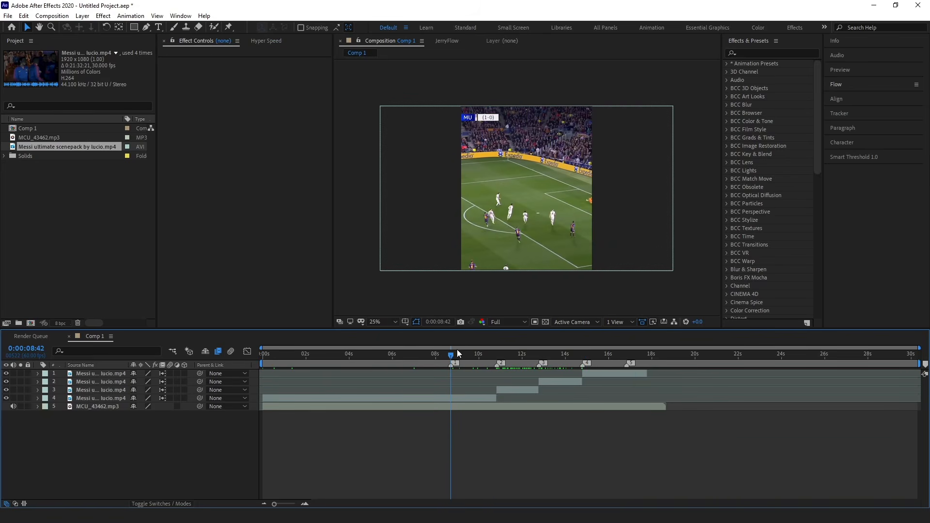
pyautogui.click(440, 398)
pyautogui.press('s')
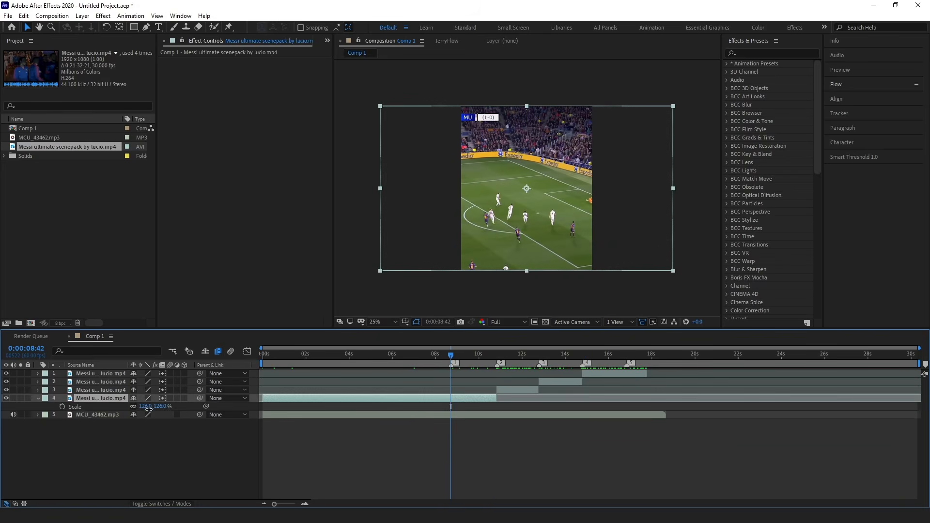
pyautogui.moveTo(149, 410); pyautogui.dragTo(164, 413)
# Preview the enlarged first clip from the start of the composition.
pyautogui.moveTo(438, 354); pyautogui.dragTo(188, 368)
pyautogui.press('space')
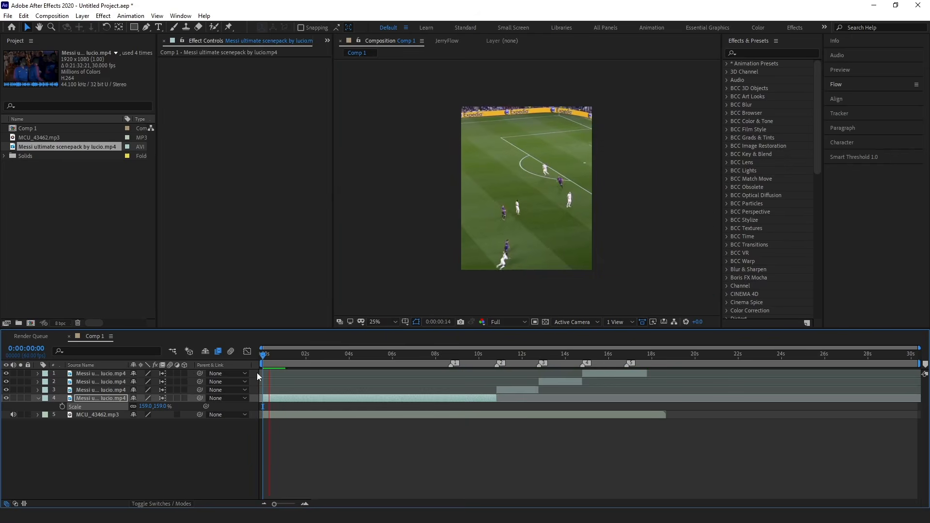
pyautogui.click(416, 421)
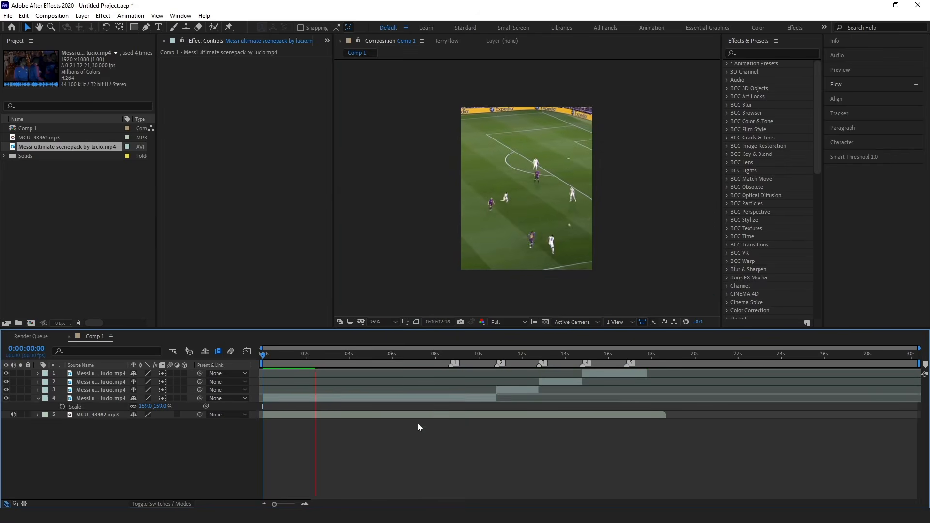
pyautogui.click(324, 355)
pyautogui.moveTo(324, 355); pyautogui.dragTo(300, 373)
pyautogui.press('Home')
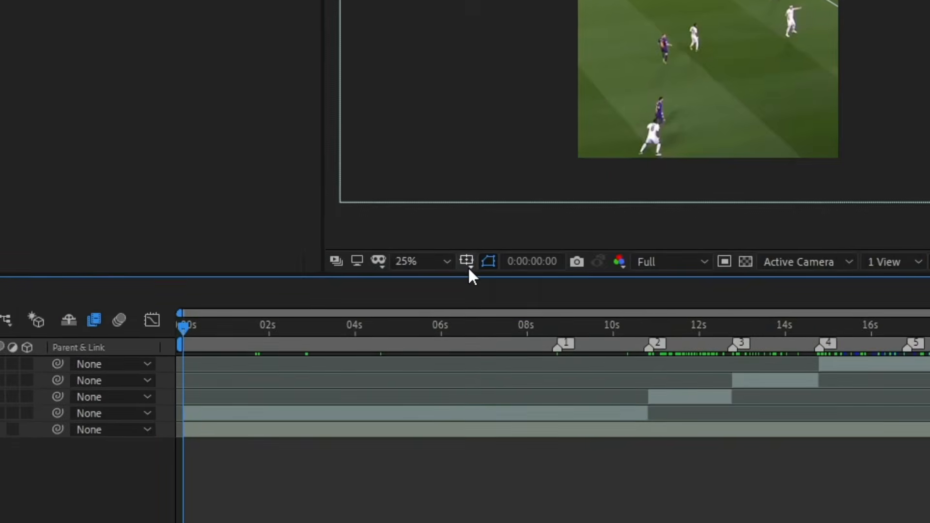
# Show the proportional grid and draw a green downward triangle with the Pen tool from both side midpoints to the frame's bottom centre.
pyautogui.click(406, 322)
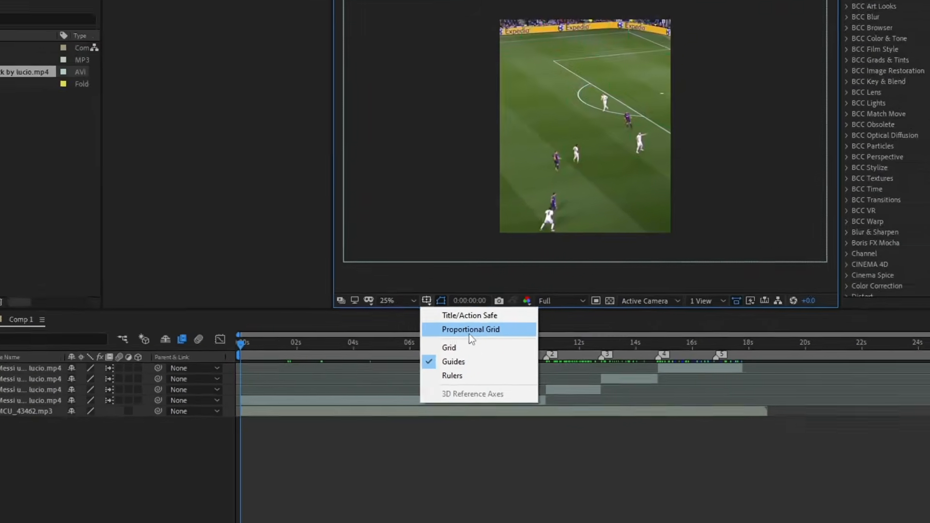
pyautogui.click(484, 306)
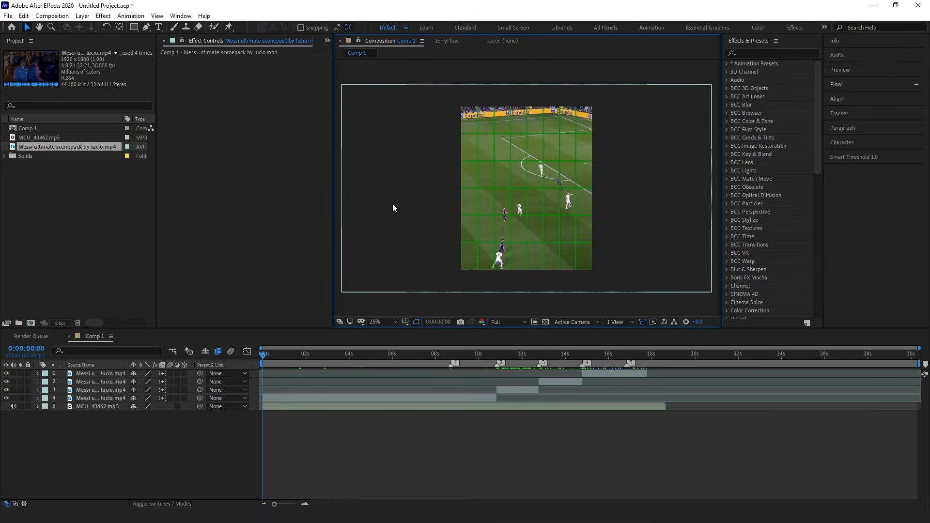
pyautogui.press('h')
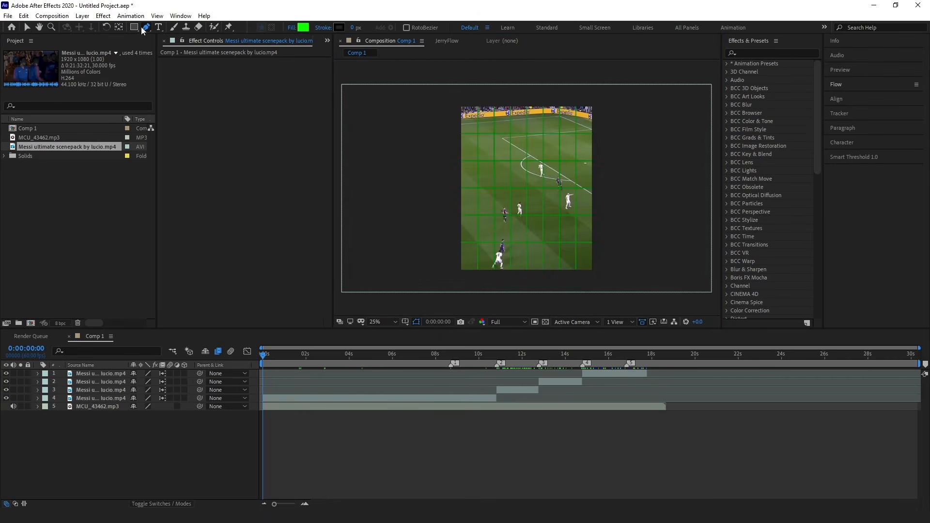
pyautogui.scroll(3, 467, 202)
pyautogui.press('g')
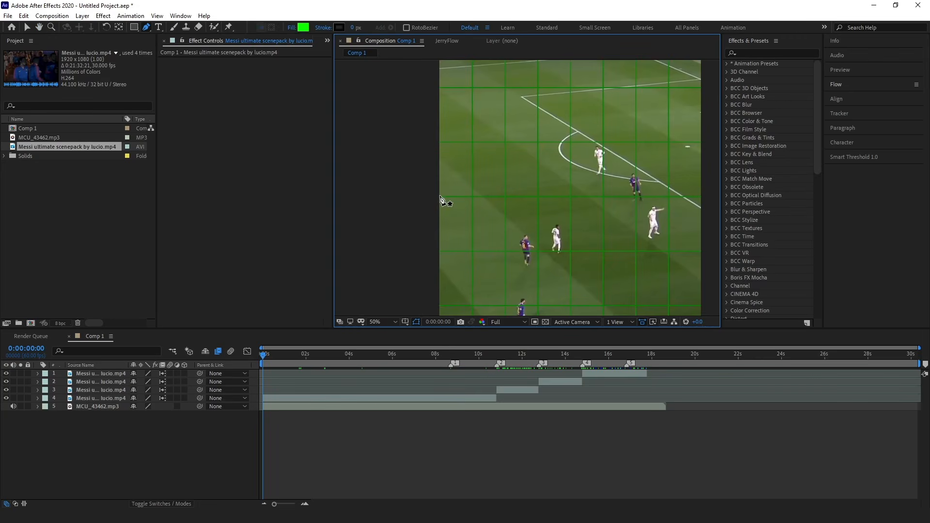
pyautogui.click(440, 195)
pyautogui.hscroll(5, 612, 199)
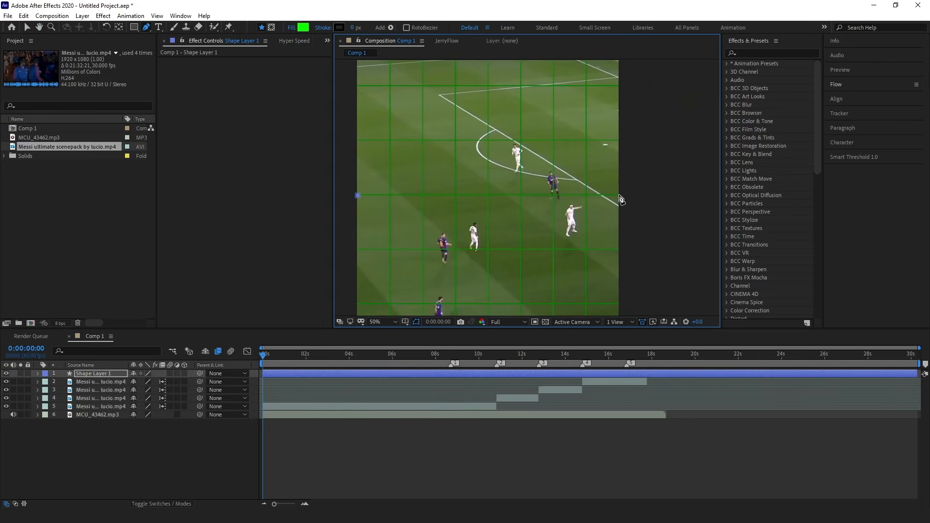
pyautogui.click(619, 196)
pyautogui.scroll(-3, 572, 242)
pyautogui.hscroll(-2, 572, 243)
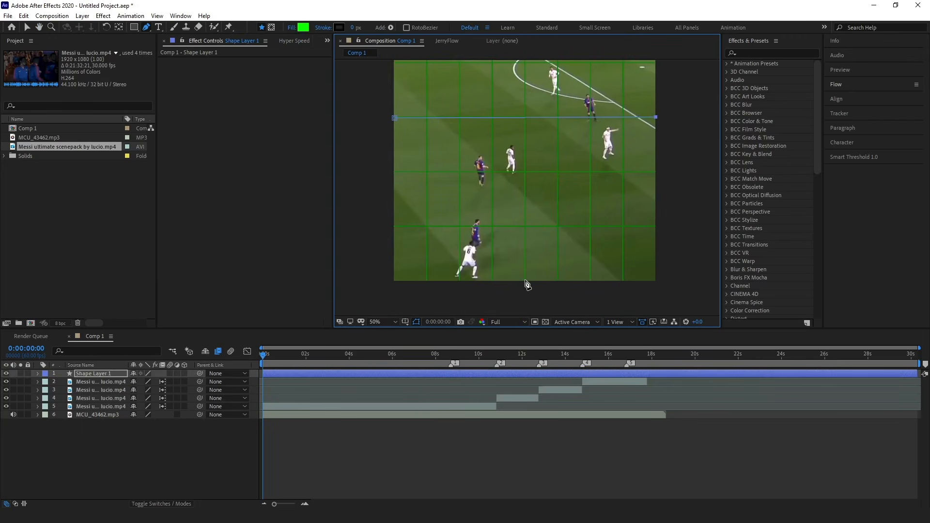
pyautogui.click(526, 281)
pyautogui.click(395, 118)
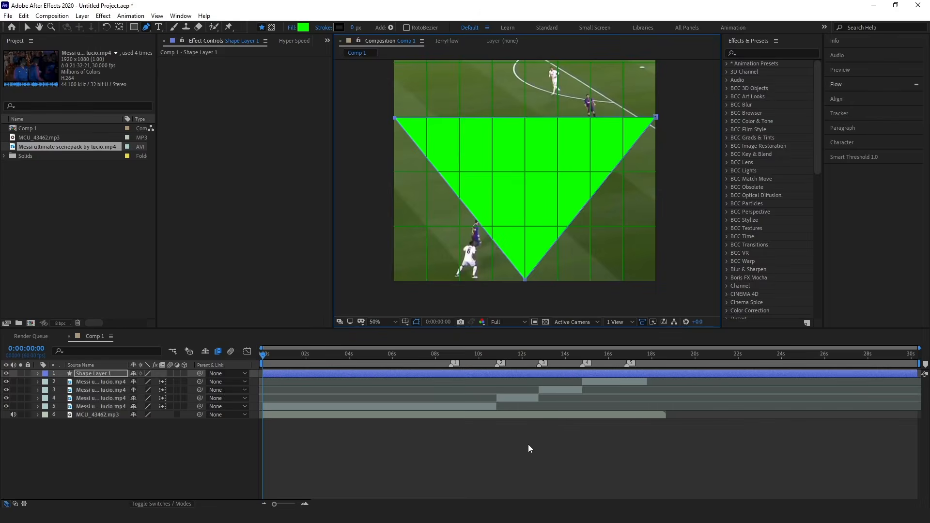
# Hide the proportional grid and set the triangle shape layer's scale to 5%.
pyautogui.press(',')
pyautogui.click(405, 322)
pyautogui.click(429, 343)
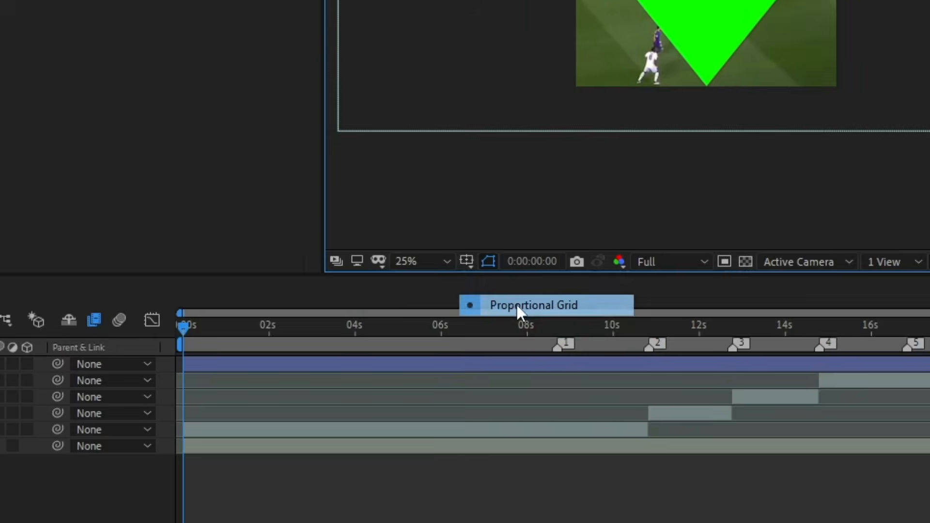
pyautogui.press('s')
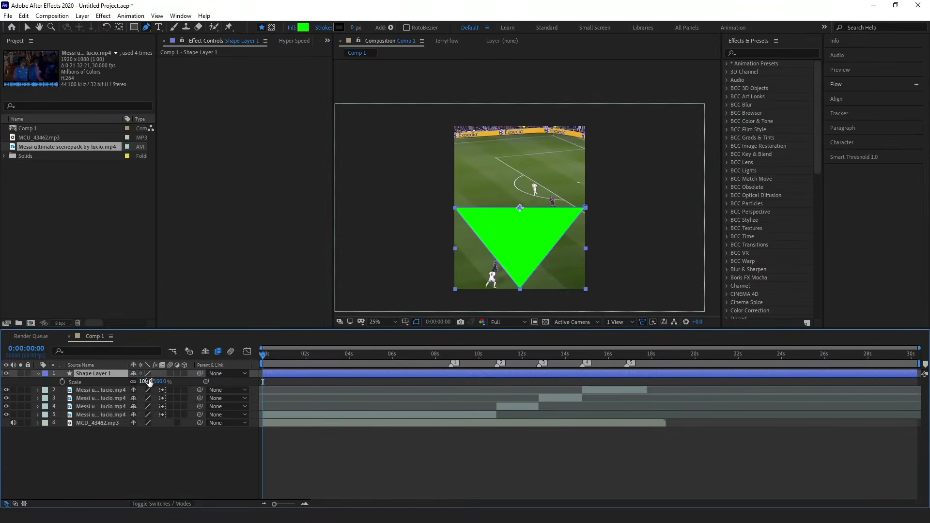
pyautogui.write('5')
pyautogui.press('Return')
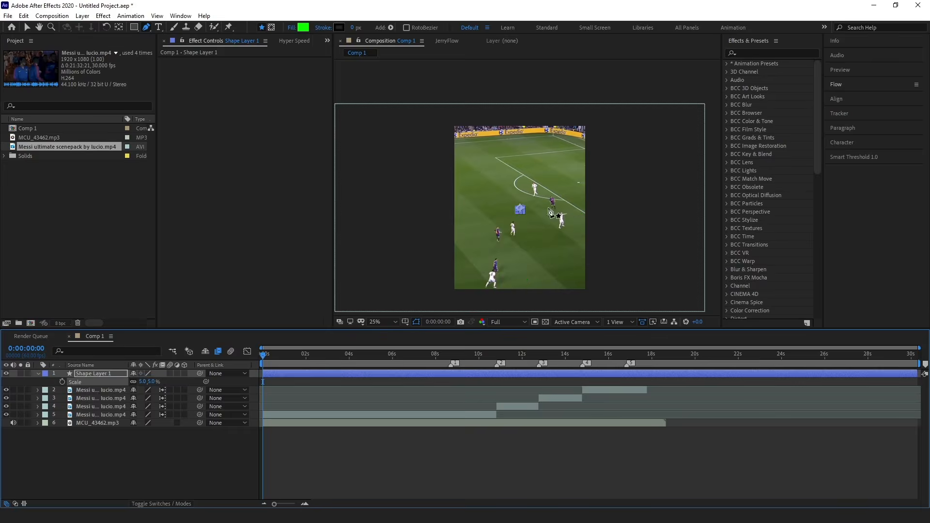
# Add a text layer reading MESSI near the small green triangle.
pyautogui.press('/')
pyautogui.press('v')
pyautogui.press(',')
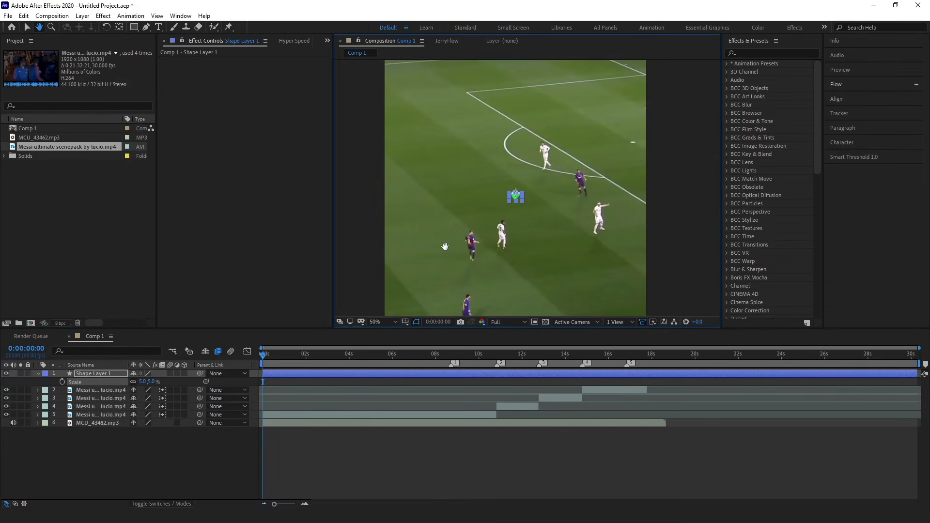
pyautogui.hotkey('ctrl', 't')
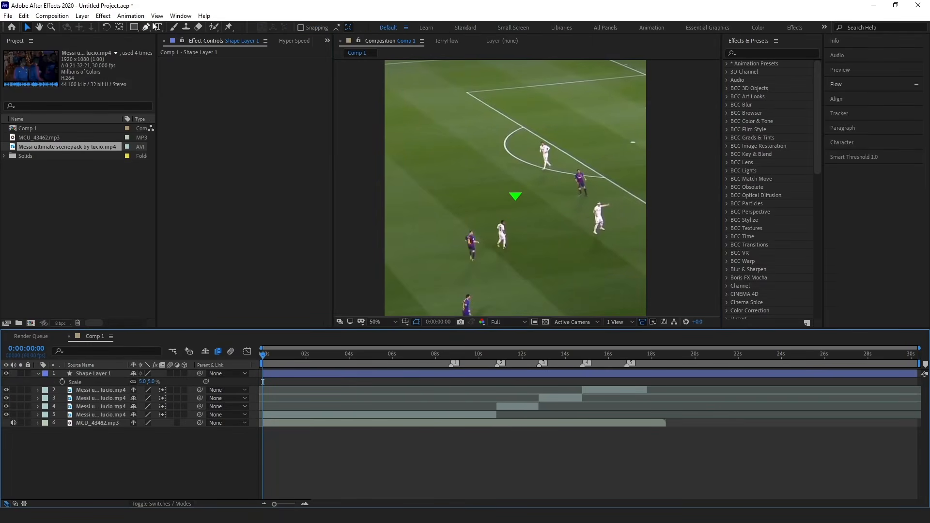
pyautogui.click(513, 184)
pyautogui.write('MESSI')
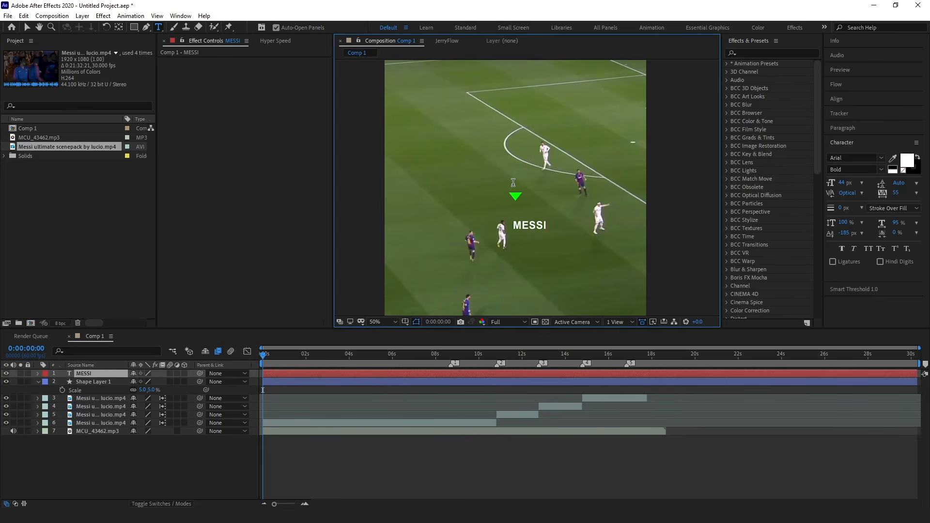
# Centre the MESSI text horizontally in the composition and raise it to a Y position of 478, just above the triangle.
pyautogui.click(854, 101)
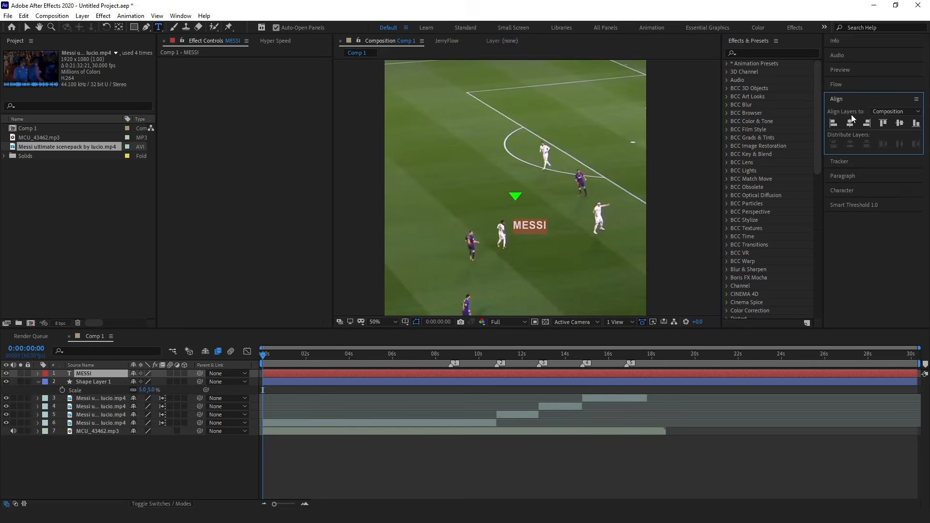
pyautogui.click(529, 369)
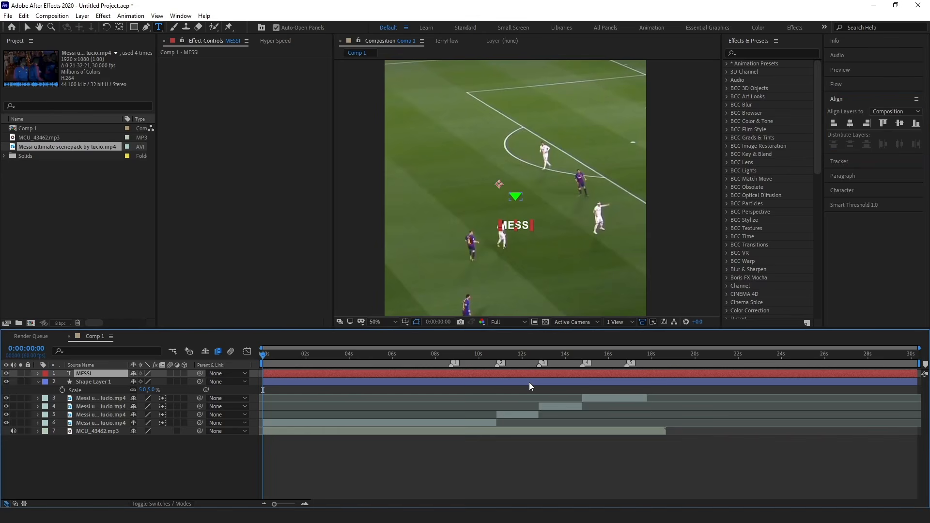
pyautogui.press('p')
pyautogui.moveTo(151, 385)
pyautogui.mouseDown()
pyautogui.moveTo(127, 385)
pyautogui.moveTo(155, 383)
pyautogui.mouseUp()
pyautogui.scroll(4, 493, 225)
pyautogui.scroll(-2, 493, 226)
pyautogui.press('v')
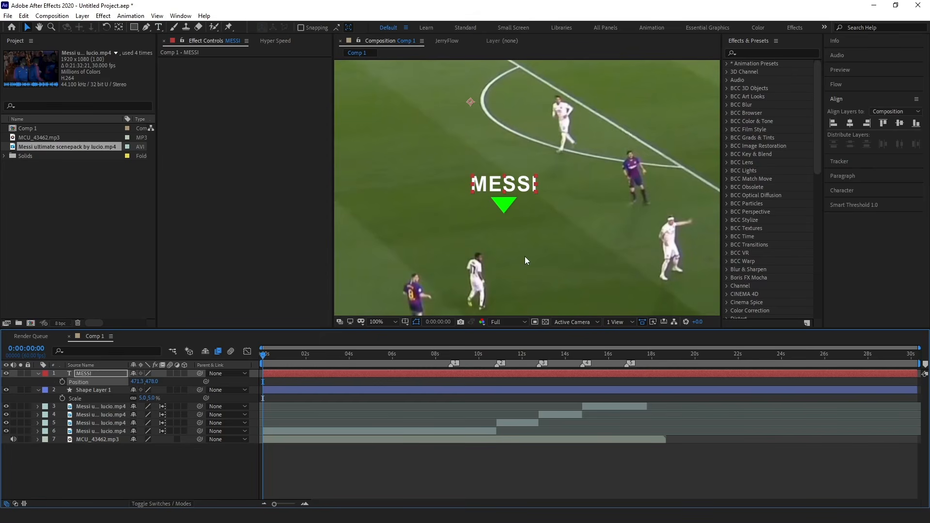
pyautogui.click(405, 470)
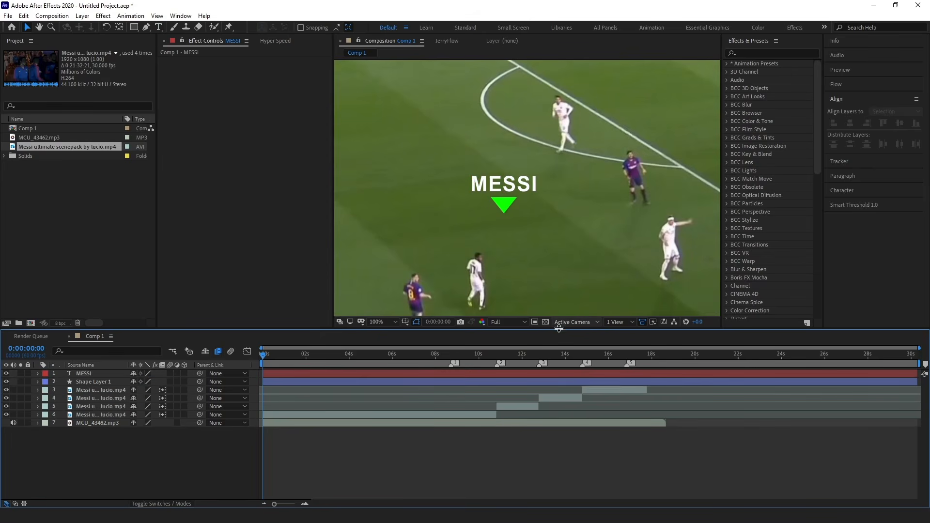
# Apply Drop Shadow with distance 0 and softness 40 to the MESSI text and copy the effect to the triangle layer.
pyautogui.click(527, 375)
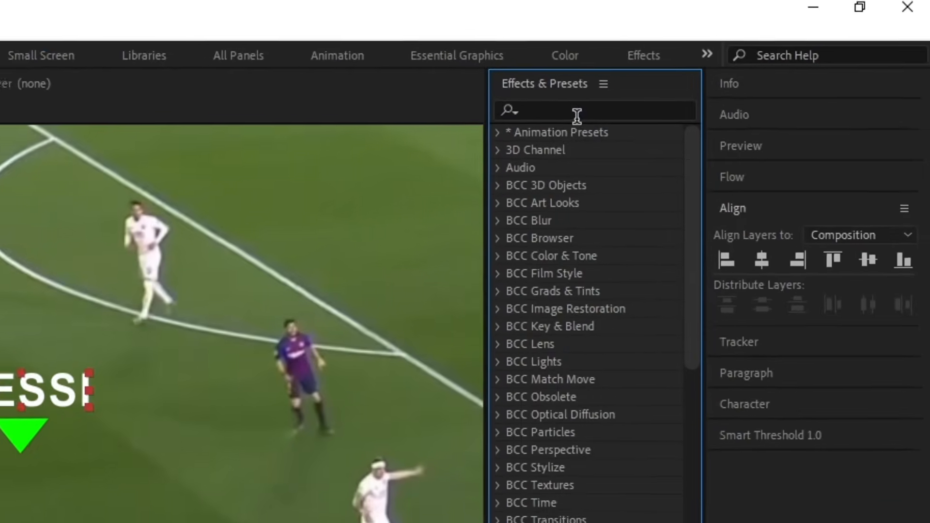
pyautogui.click(755, 51)
pyautogui.write('drop s')
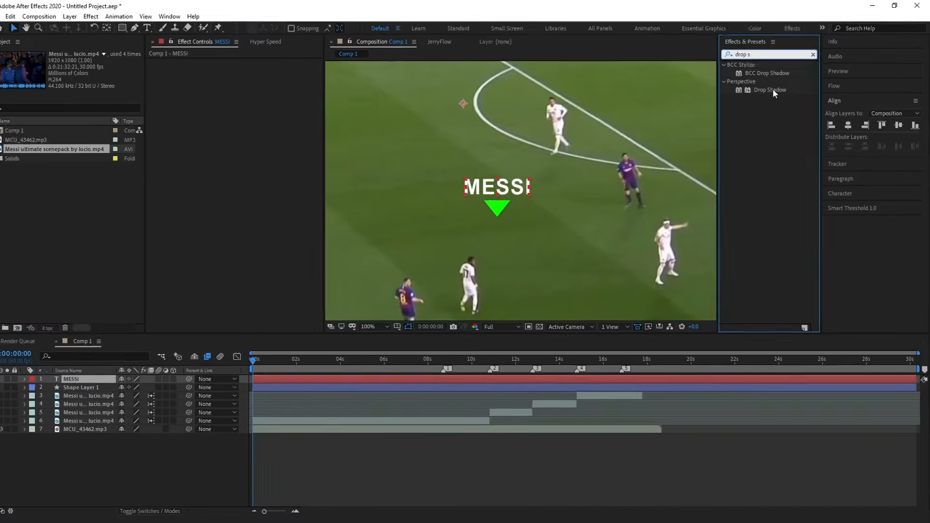
pyautogui.moveTo(637, 174); pyautogui.dragTo(410, 374)
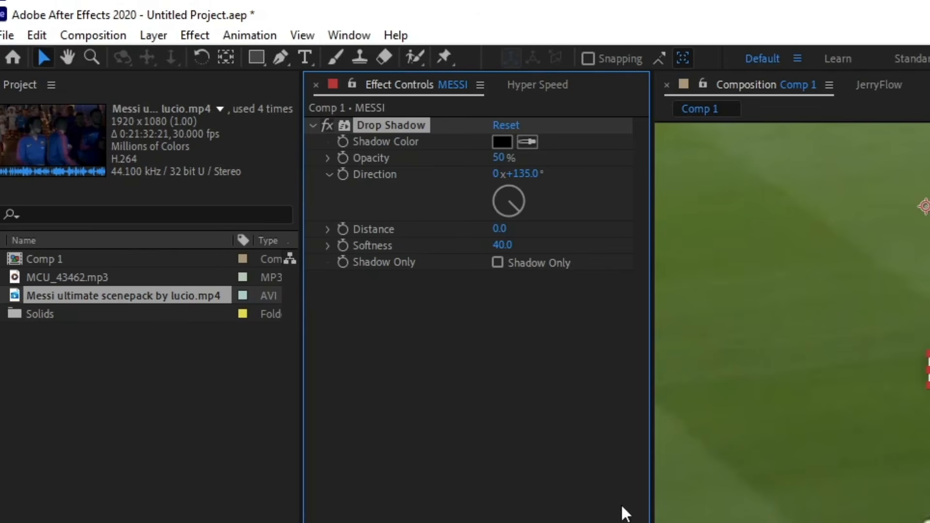
pyautogui.hotkey('ctrl', 'v')
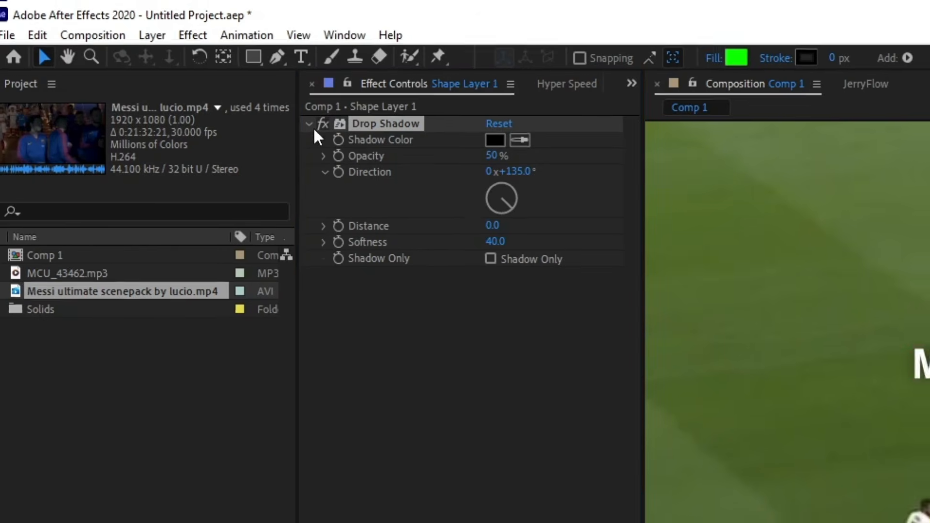
pyautogui.click(313, 126)
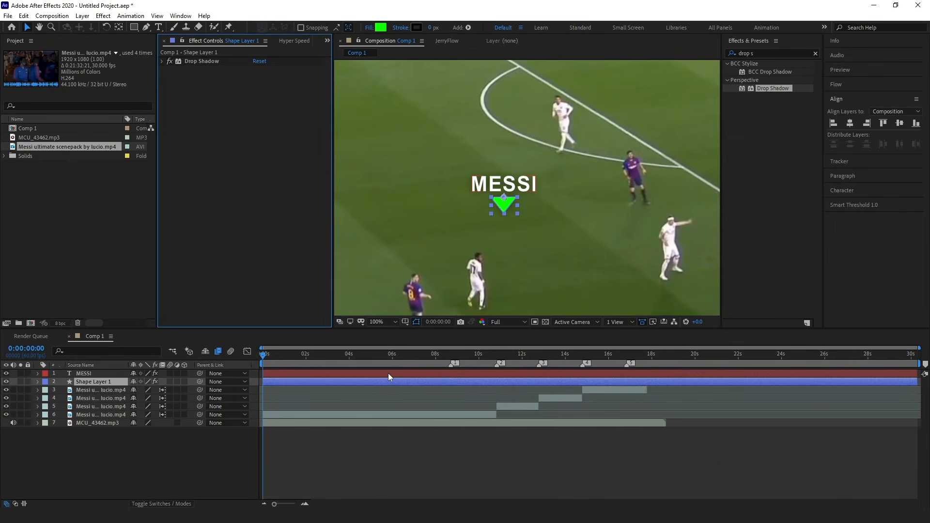
# Trim the MESSI text and triangle layers to end with the first footage clip at the second marker.
pyautogui.keyDown('shift'); pyautogui.click(388, 373); pyautogui.keyUp('shift')
pyautogui.moveTo(286, 351)
pyautogui.mouseDown()
pyautogui.moveTo(450, 353)
pyautogui.moveTo(494, 368)
pyautogui.moveTo(298, 378)
pyautogui.mouseUp()
pyautogui.hotkey('ctrl', 'shift', 'd')
pyautogui.press('Delete')
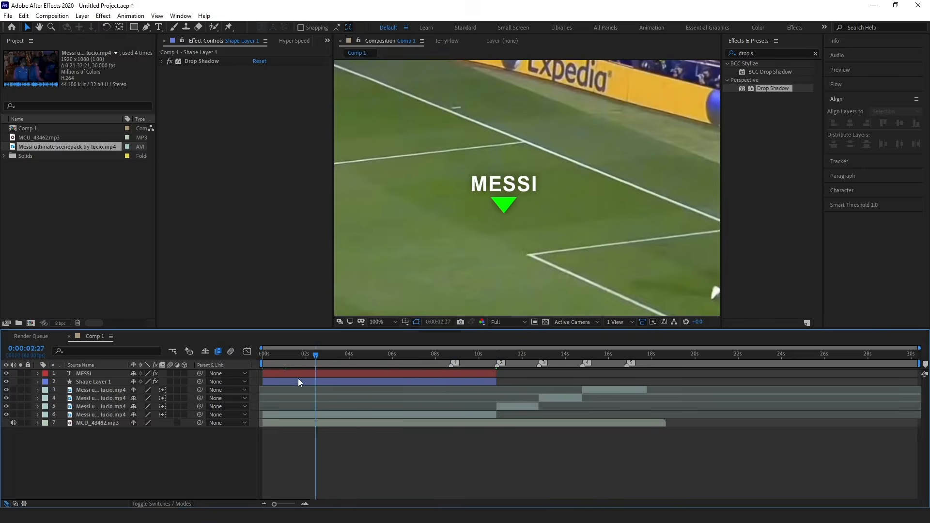
# Pre-compose the MESSI text and triangle shape layers into a new composition named "text tracking 1".
pyautogui.press('Home')
pyautogui.keyDown('ctrl'); pyautogui.click(305, 381); pyautogui.keyUp('ctrl')
pyautogui.keyDown('ctrl'); pyautogui.click(312, 372); pyautogui.keyUp('ctrl')
pyautogui.hotkey('ctrl', 'shift', 'c')
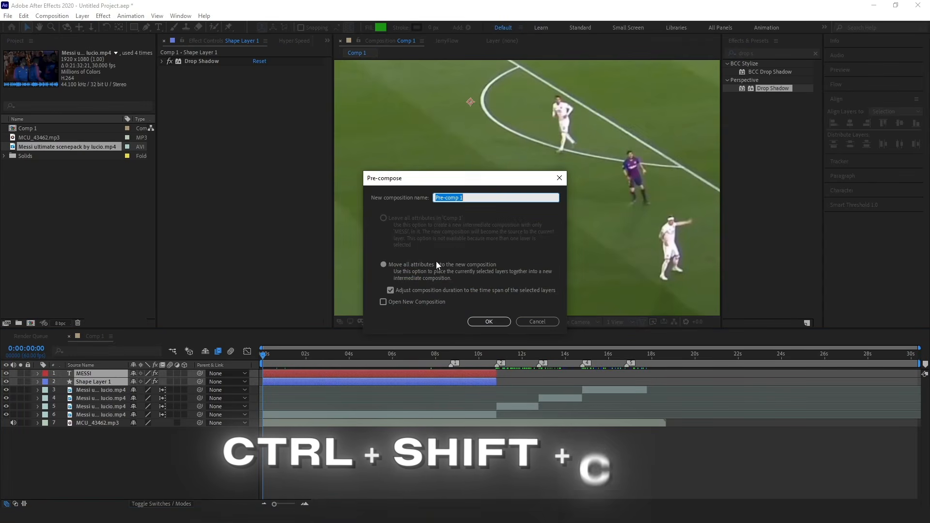
pyautogui.write('test')
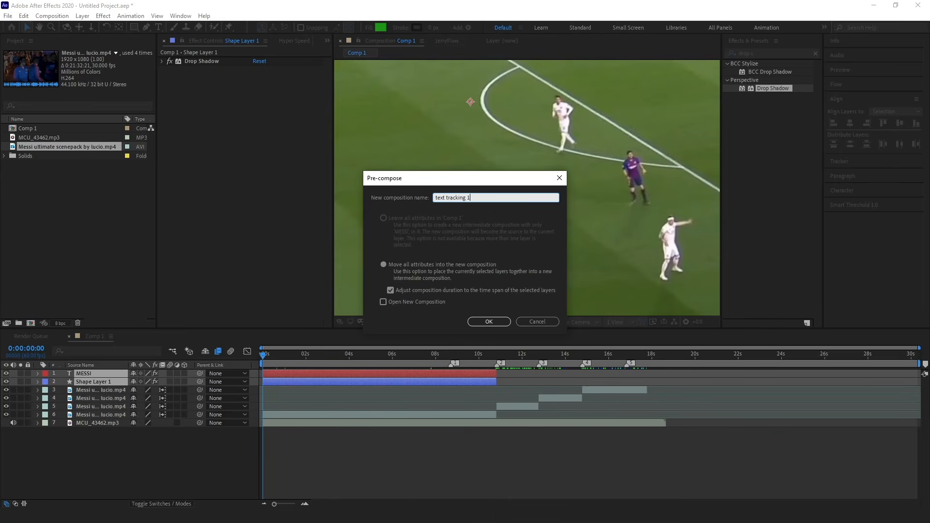
pyautogui.press('Return')
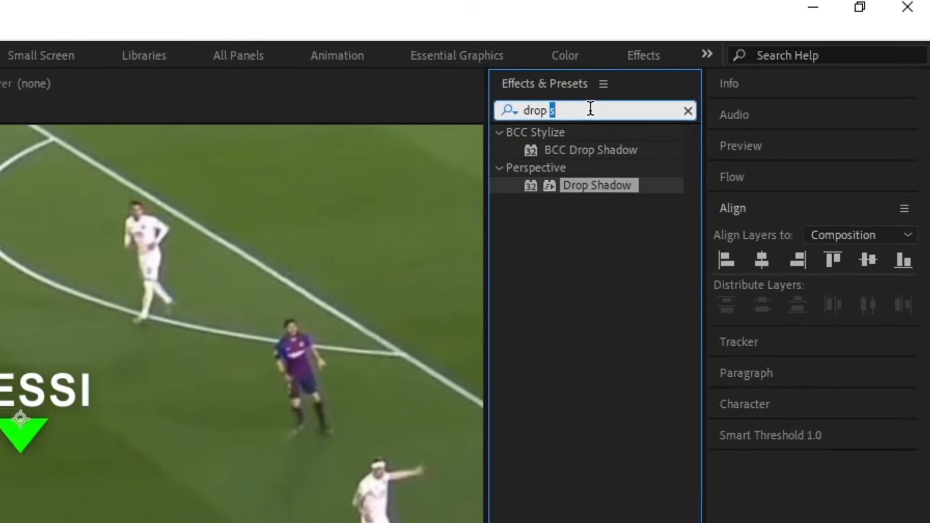
# Apply Deep Glow to the text tracking 1 layer and set its exposure to 0.10.
pyautogui.click(769, 51)
pyautogui.press('BackSpace')
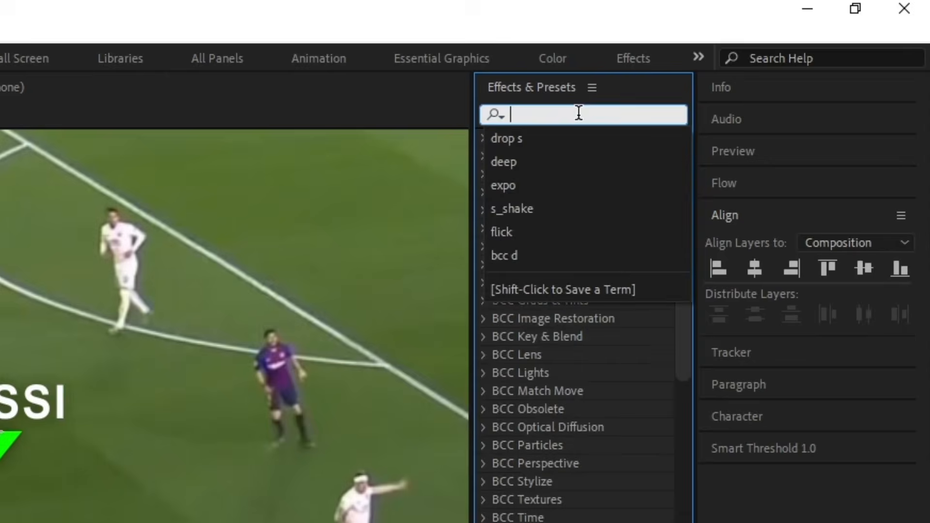
pyautogui.write('deep')
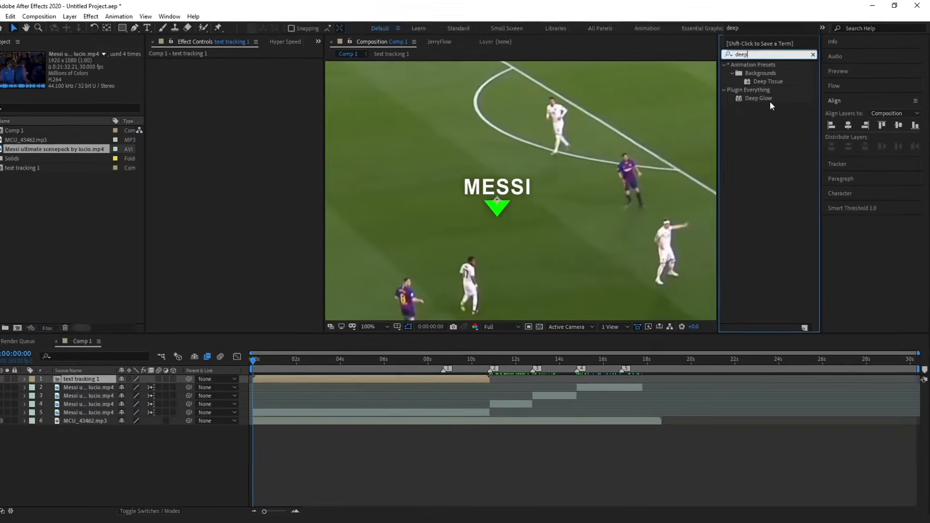
pyautogui.moveTo(770, 102); pyautogui.dragTo(383, 378)
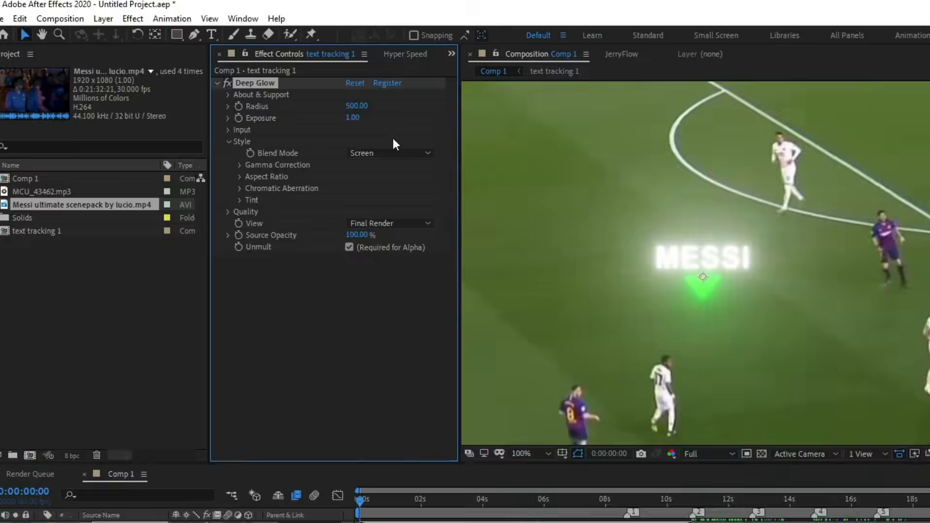
pyautogui.click(353, 117)
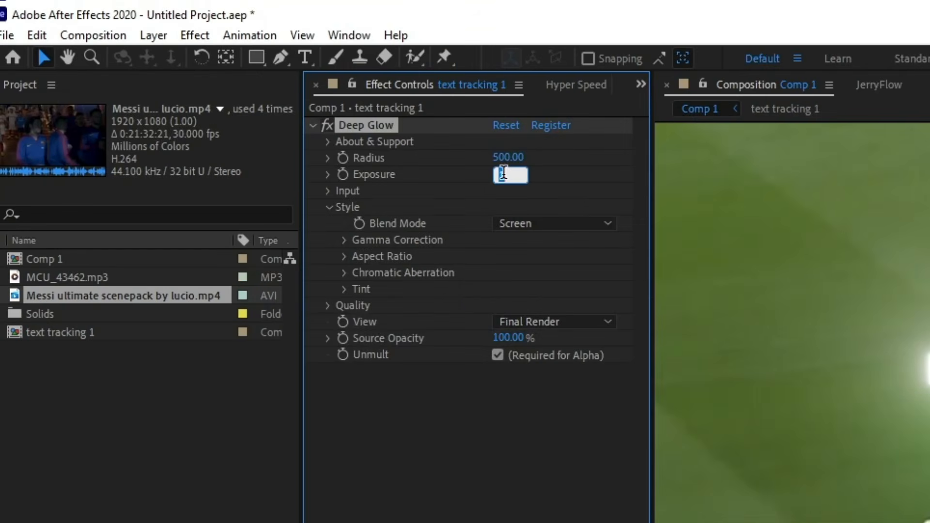
pyautogui.write('0.10')
pyautogui.press('Return')
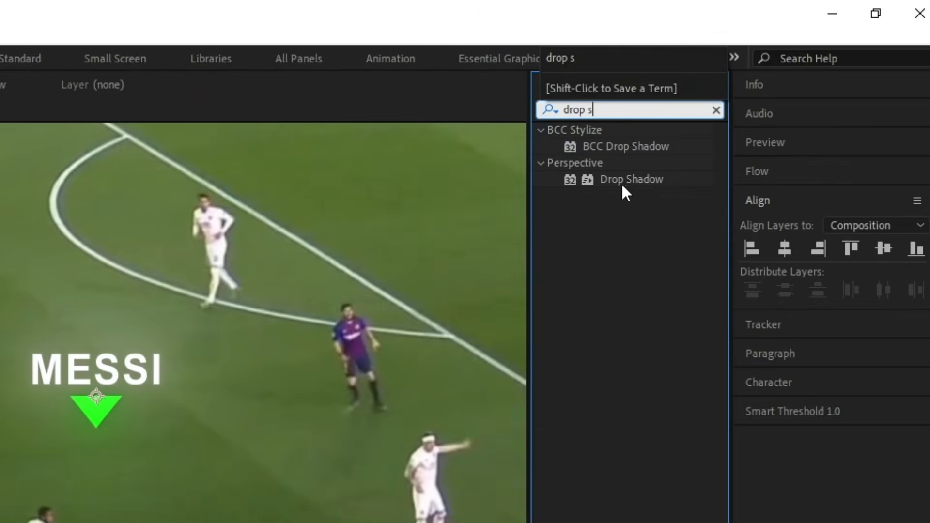
# Add Drop Shadow to the text tracking 1 layer with distance 0, softness 114 and opacity 90%.
pyautogui.doubleClick(622, 183)
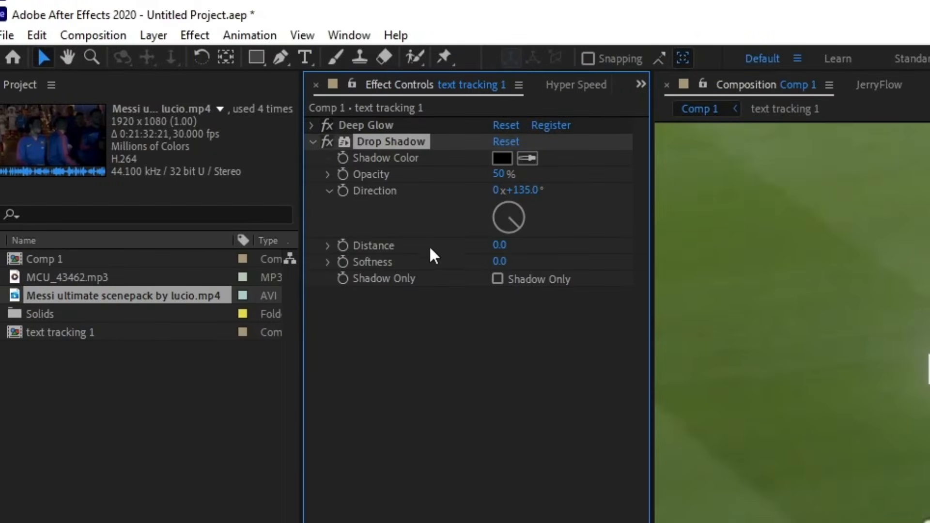
pyautogui.moveTo(499, 261); pyautogui.dragTo(635, 265)
pyautogui.moveTo(558, 173); pyautogui.dragTo(929, 175)
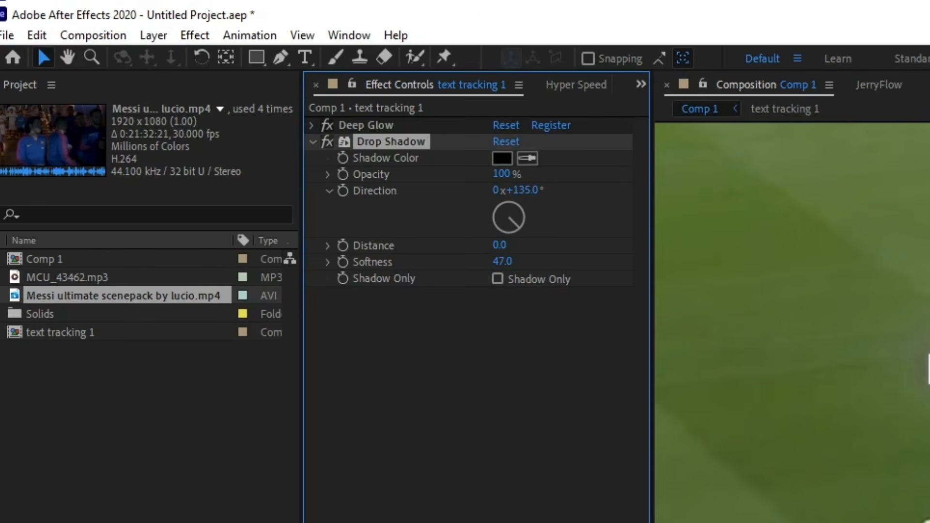
pyautogui.moveTo(501, 261); pyautogui.dragTo(606, 263)
pyautogui.click(508, 173)
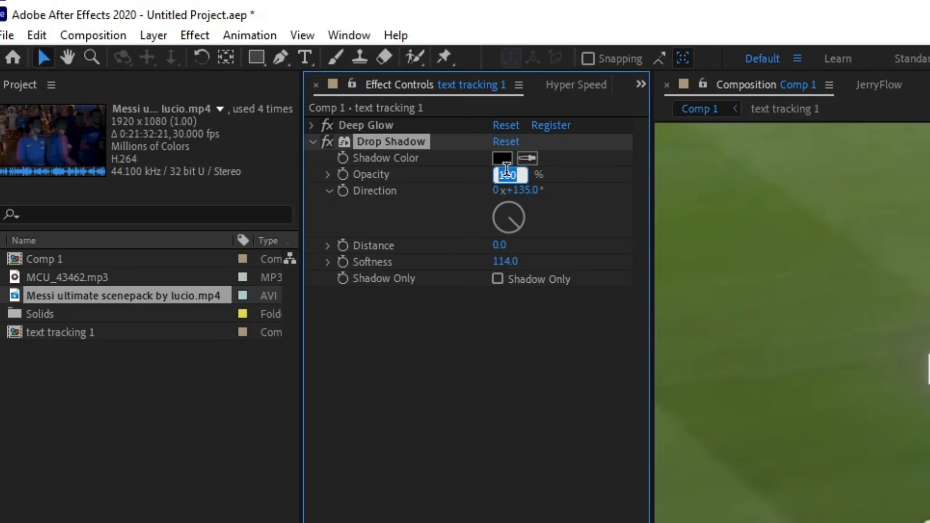
pyautogui.press('Return')
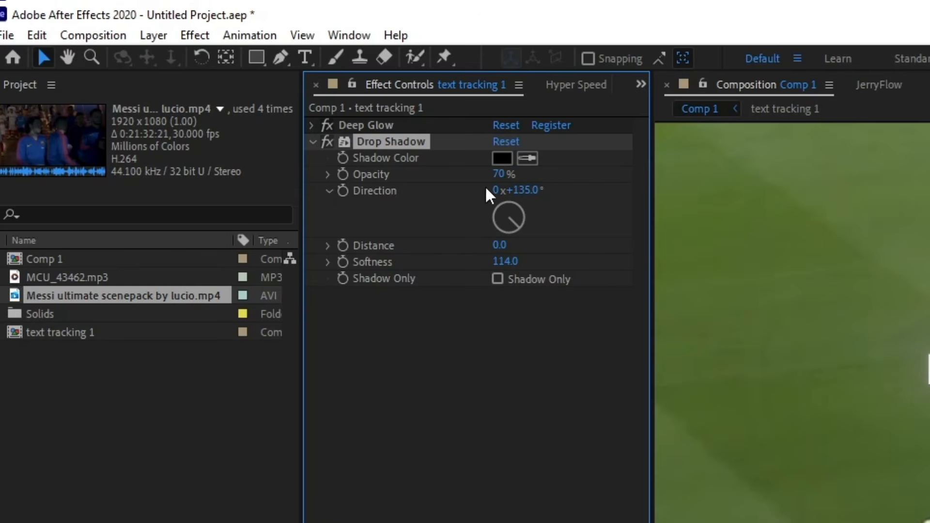
pyautogui.click(499, 174)
pyautogui.write('100')
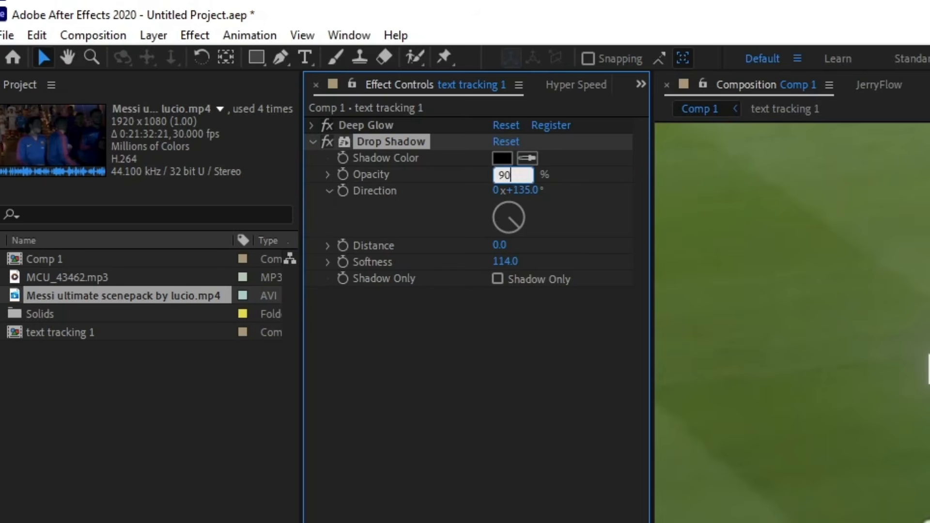
pyautogui.press('Return')
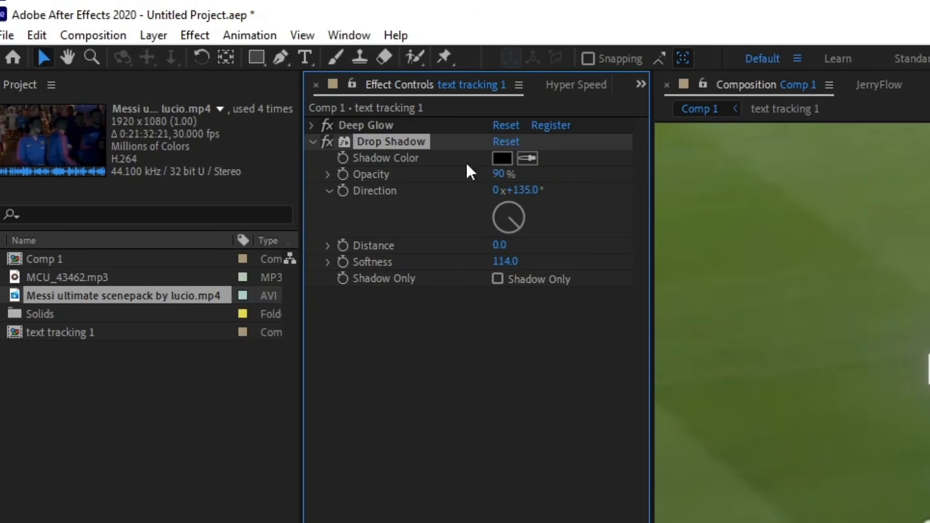
pyautogui.click(313, 142)
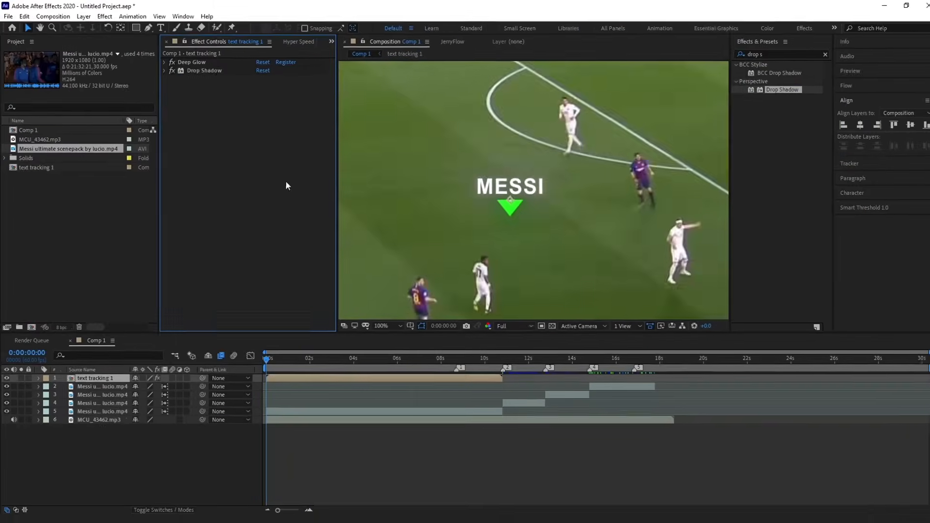
# Try raising the first footage clip to a Y position of 604, preview the framing, and undo the move.
pyautogui.scroll(-3, 494, 230)
pyautogui.scroll(2, 493, 231)
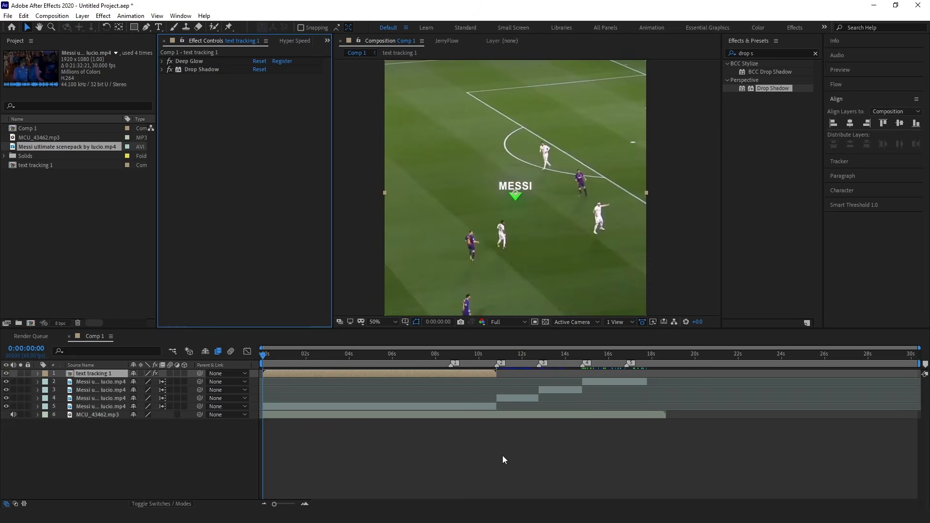
pyautogui.click(507, 460)
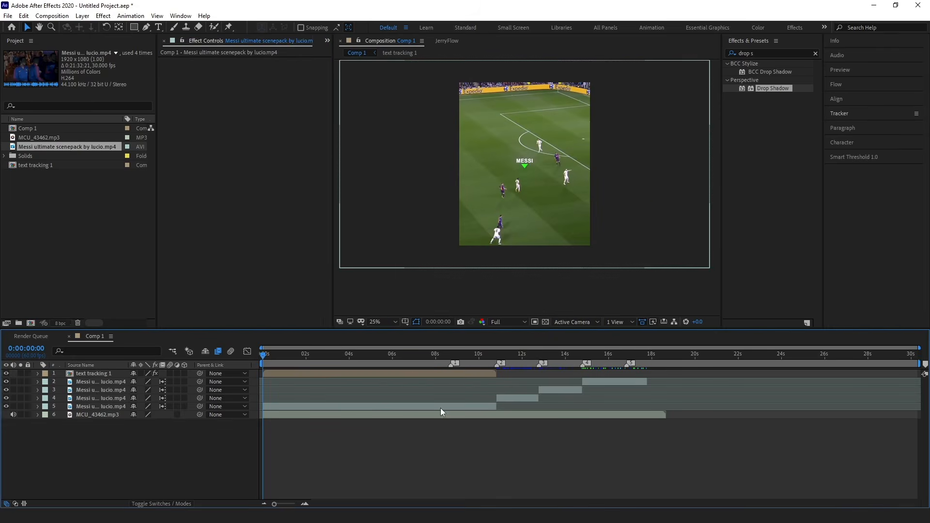
pyautogui.click(440, 407)
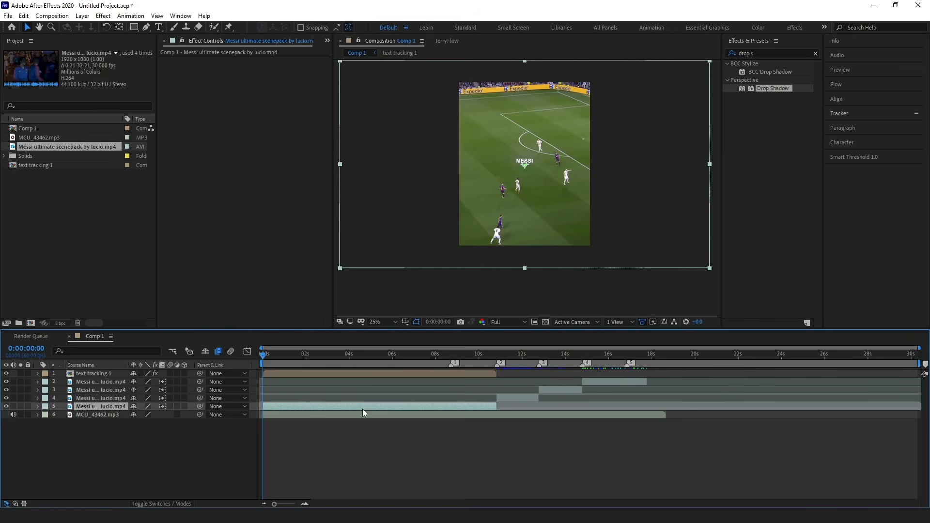
pyautogui.press('p')
pyautogui.moveTo(151, 419); pyautogui.dragTo(124, 419)
pyautogui.press('space')
pyautogui.moveTo(281, 356); pyautogui.dragTo(429, 359)
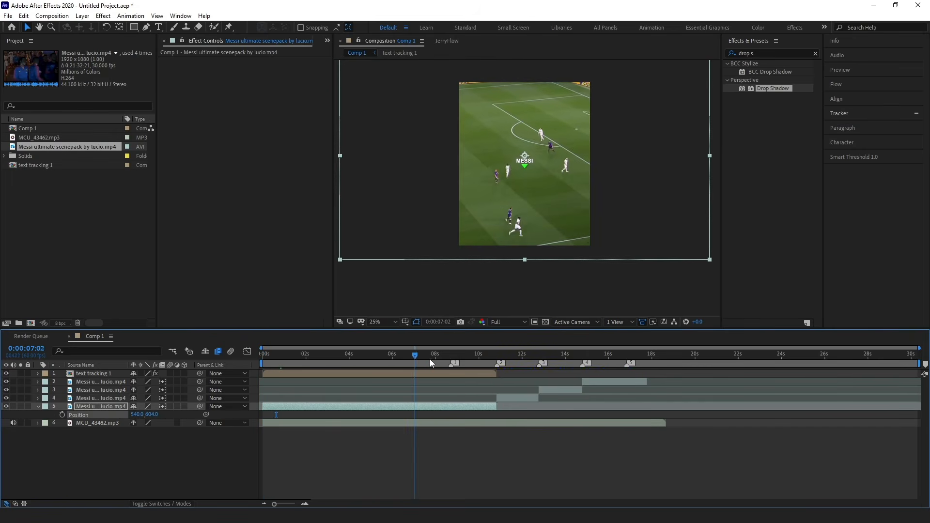
pyautogui.press('space')
pyautogui.hotkey('ctrl', 'z')
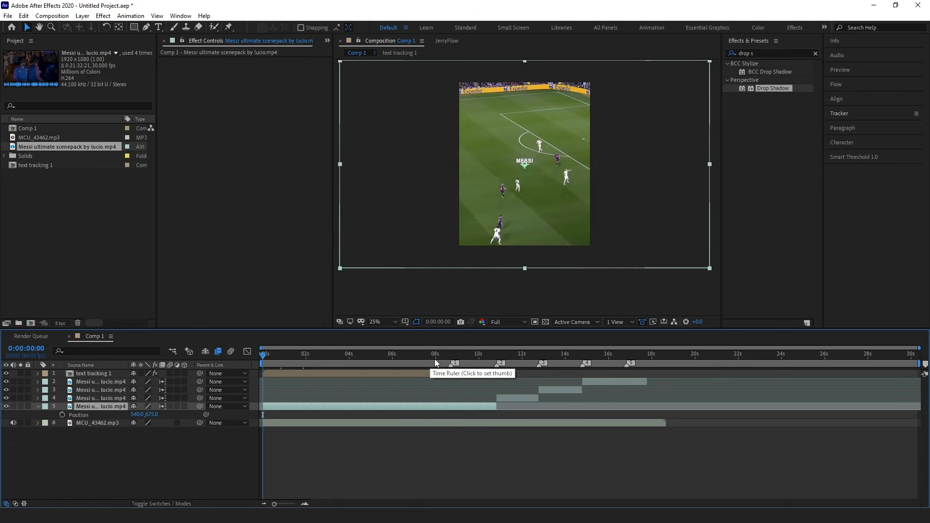
# Preview the first footage clip from the start and compare its scale with the second clip's.
pyautogui.press('space')
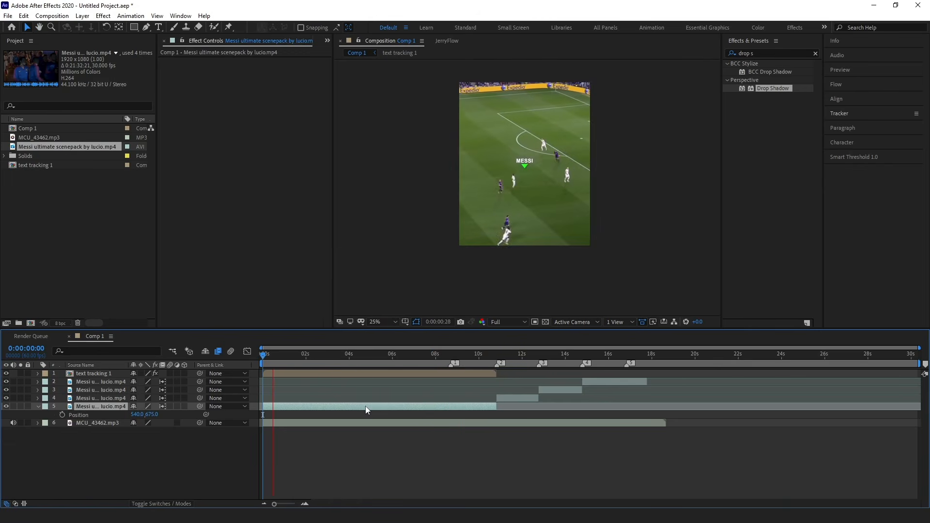
pyautogui.click(382, 446)
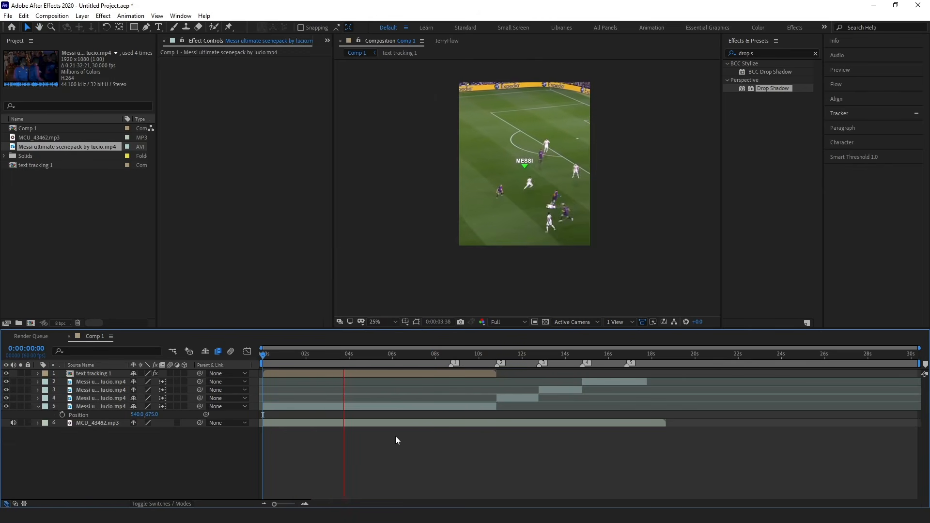
pyautogui.click(462, 406)
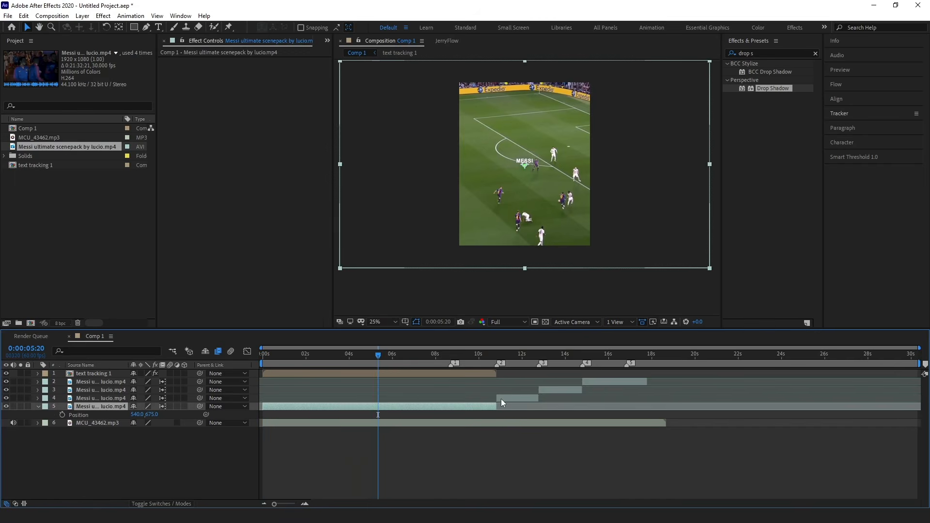
pyautogui.keyDown('ctrl'); pyautogui.click(504, 398); pyautogui.keyUp('ctrl')
pyautogui.press('s')
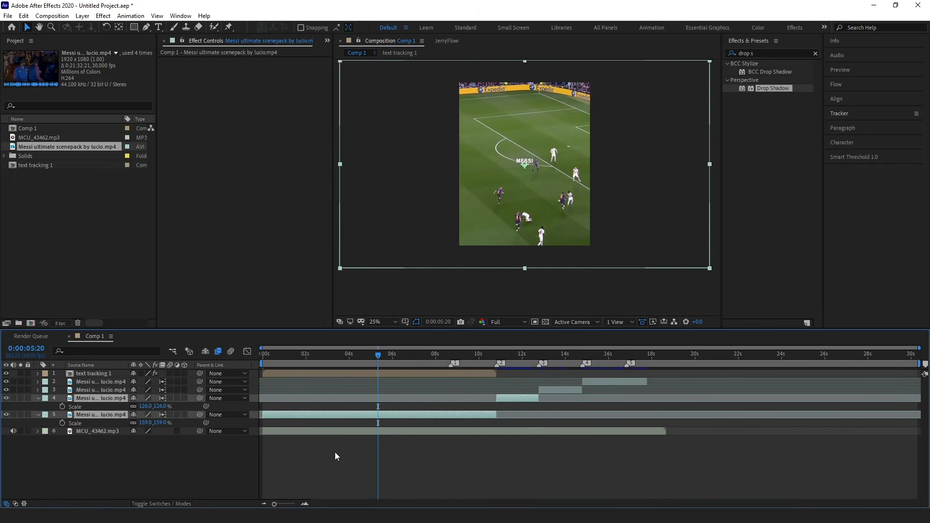
pyautogui.click(283, 449)
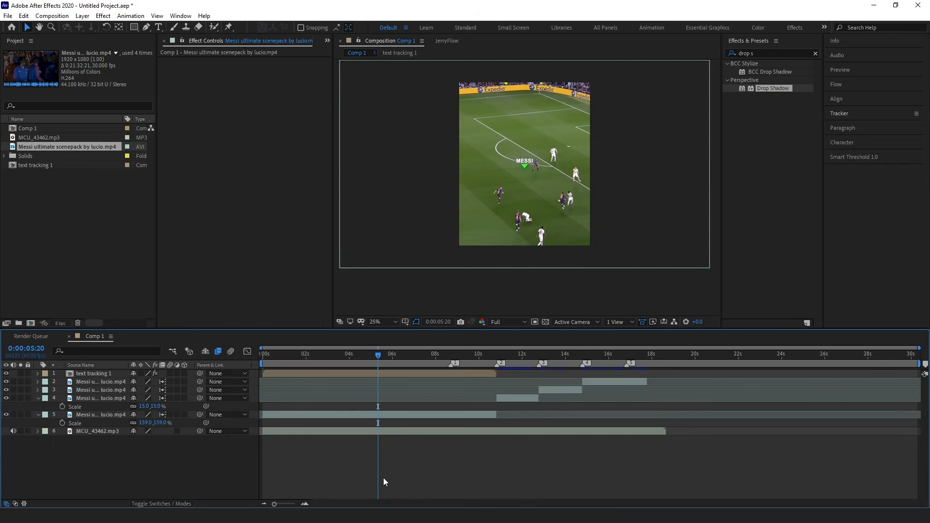
# Scale the first footage clip up to 173% and play it back from the start.
pyautogui.click(411, 414)
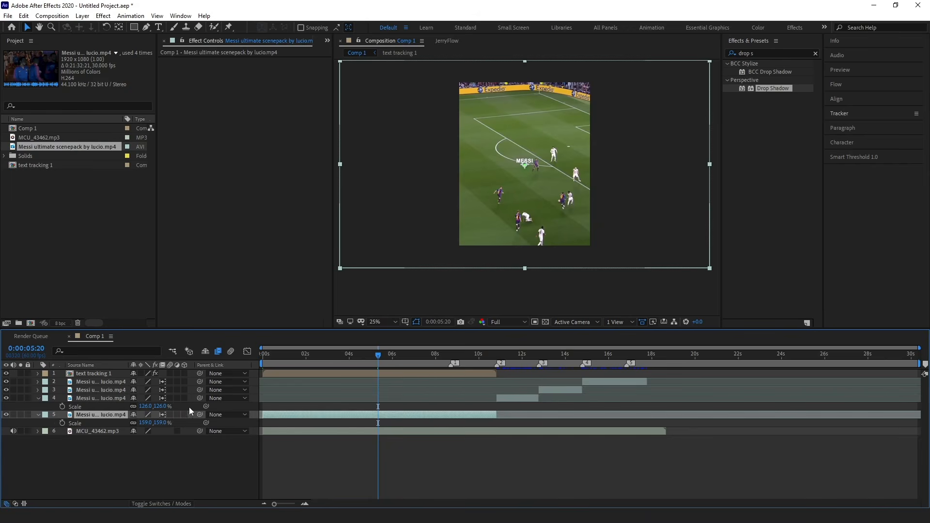
pyautogui.moveTo(145, 423); pyautogui.dragTo(155, 424)
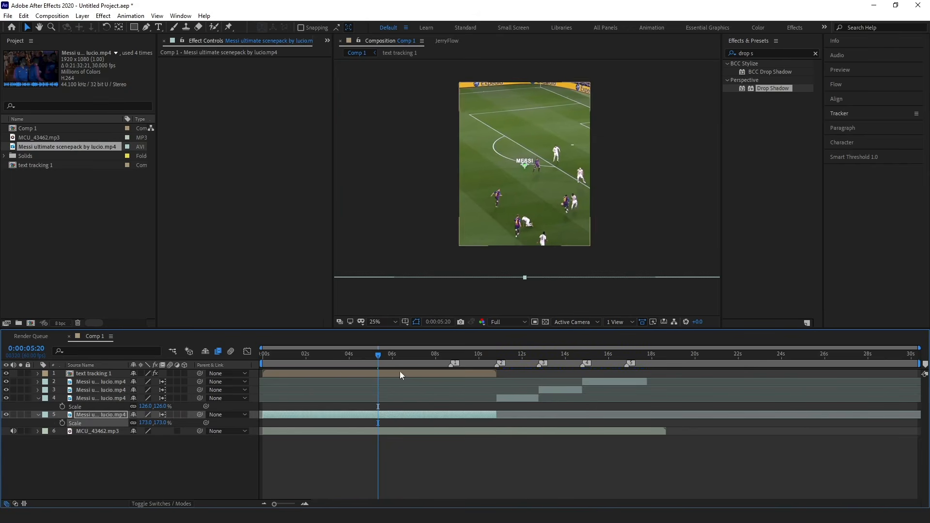
pyautogui.press('Home')
pyautogui.click(391, 484)
pyautogui.press('u')
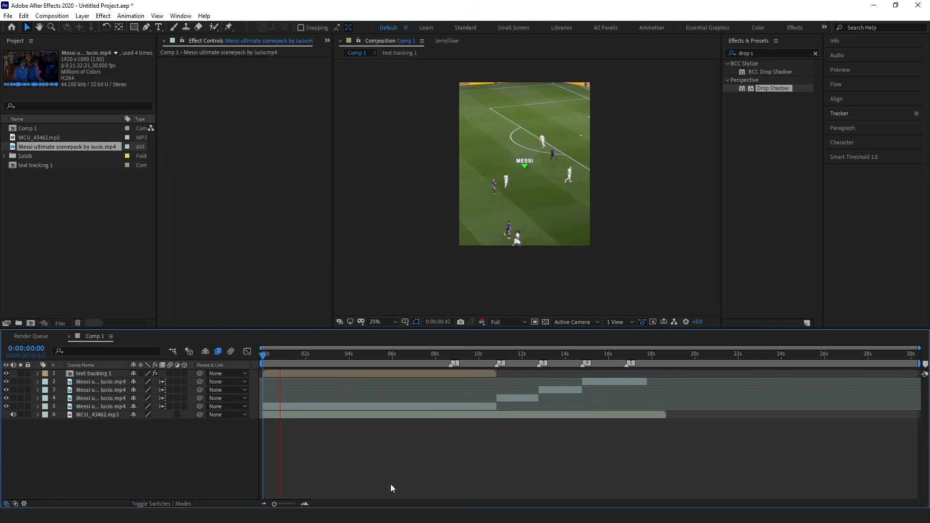
# Try shifting the first footage clip horizontally at the first marker and undo the shift.
pyautogui.click(446, 357)
pyautogui.moveTo(446, 358); pyautogui.dragTo(451, 374)
pyautogui.click(457, 409)
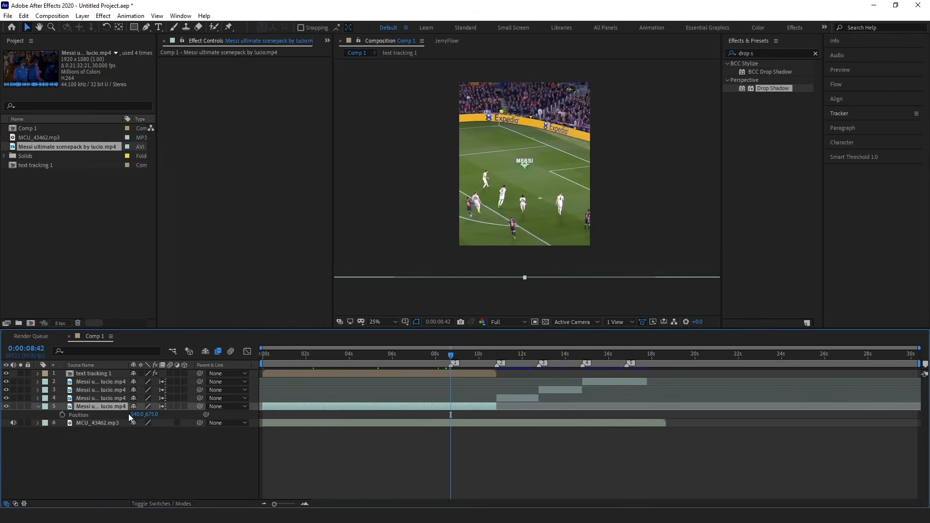
pyautogui.press('p')
pyautogui.moveTo(133, 416); pyautogui.dragTo(100, 416)
pyautogui.hotkey('ctrl', 'z')
pyautogui.hotkey('ctrl', 'z')
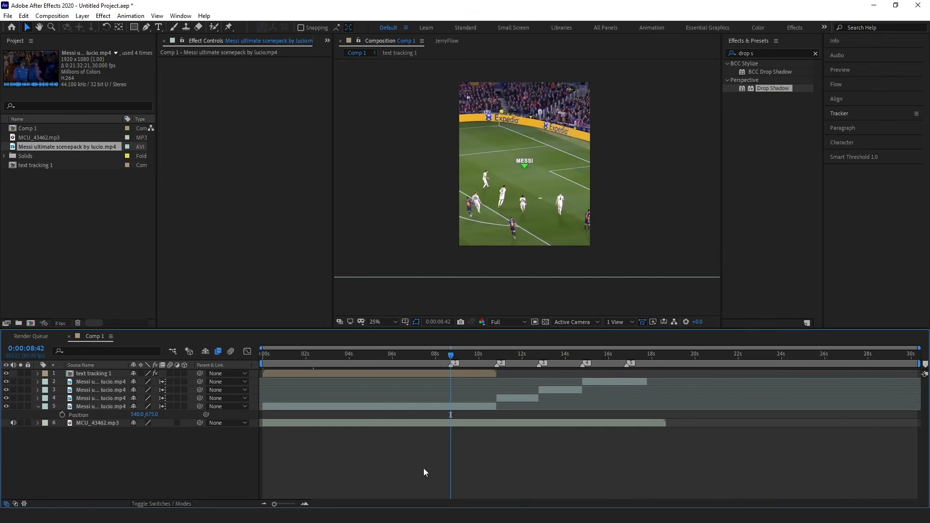
# Raise the first footage clip to a Y position of 430 and preview its framing under the MESSI tag.
pyautogui.press('space')
pyautogui.moveTo(484, 357); pyautogui.dragTo(262, 358)
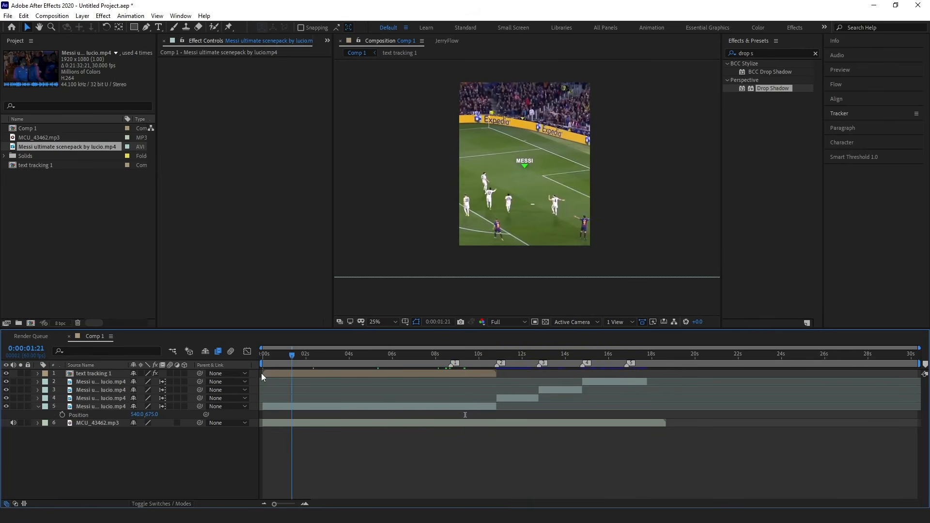
pyautogui.click(388, 406)
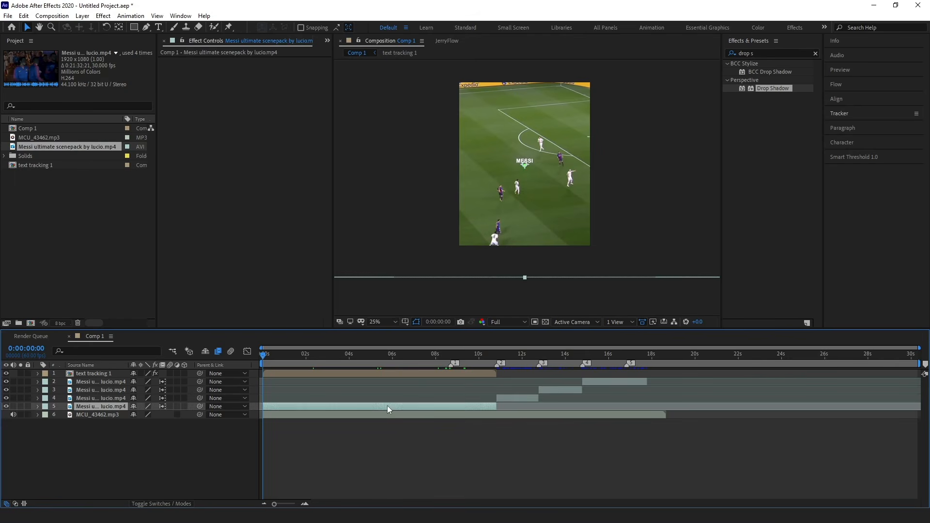
pyautogui.press('p')
pyautogui.moveTo(147, 416); pyautogui.dragTo(52, 418)
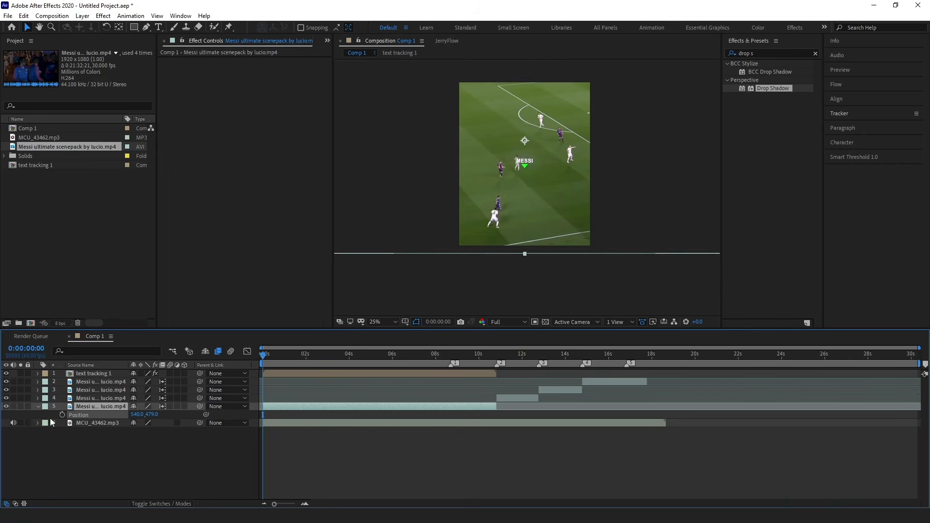
pyautogui.press('space')
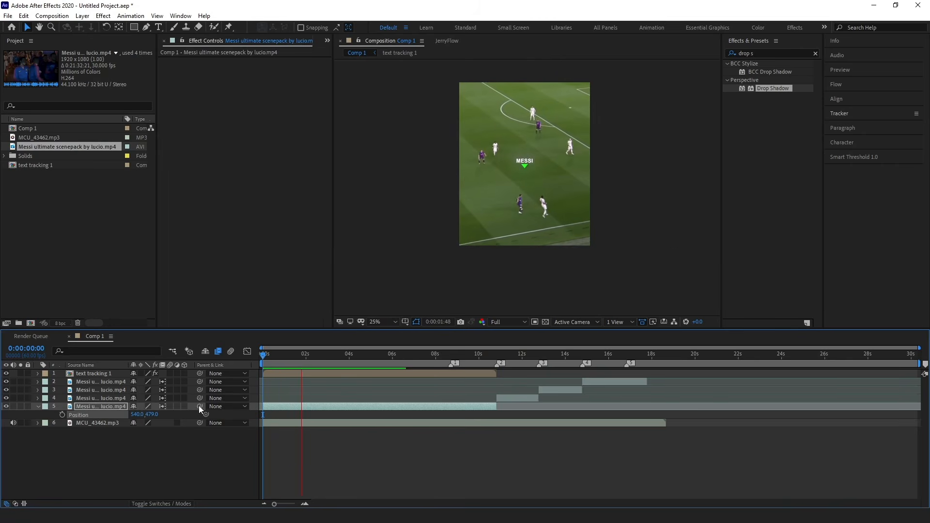
pyautogui.moveTo(150, 416); pyautogui.dragTo(128, 416)
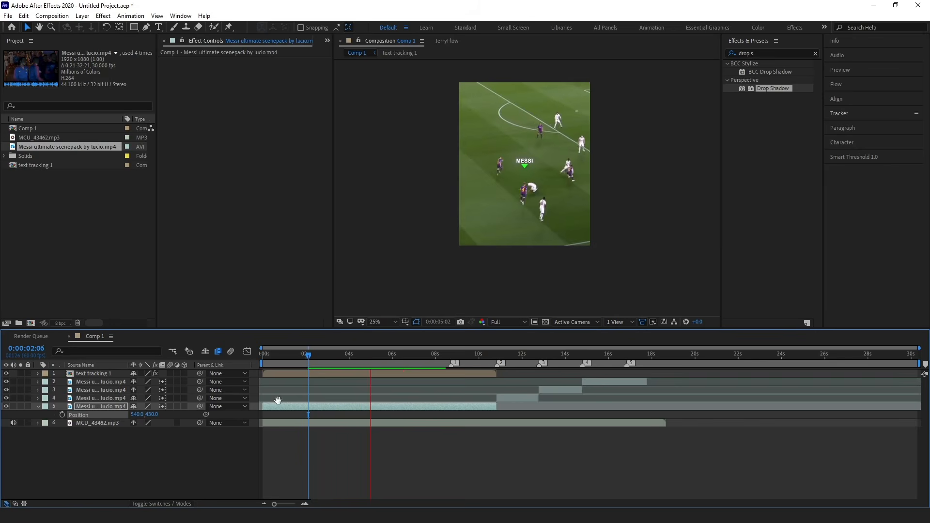
# Return to the composition's start and begin a motion track on the first footage clip.
pyautogui.press('s')
pyautogui.click(401, 456)
pyautogui.press('s')
pyautogui.click(361, 359)
pyautogui.press('s')
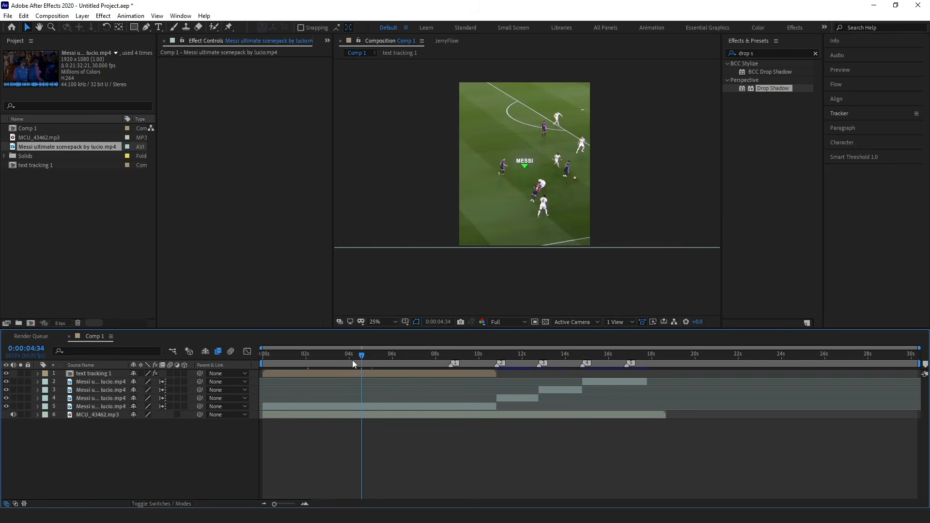
pyautogui.press('Home')
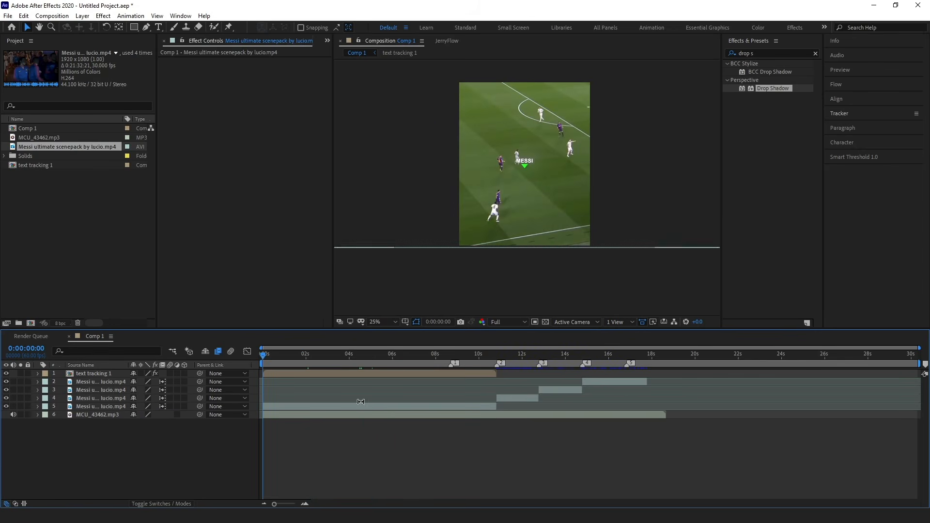
pyautogui.click(467, 407)
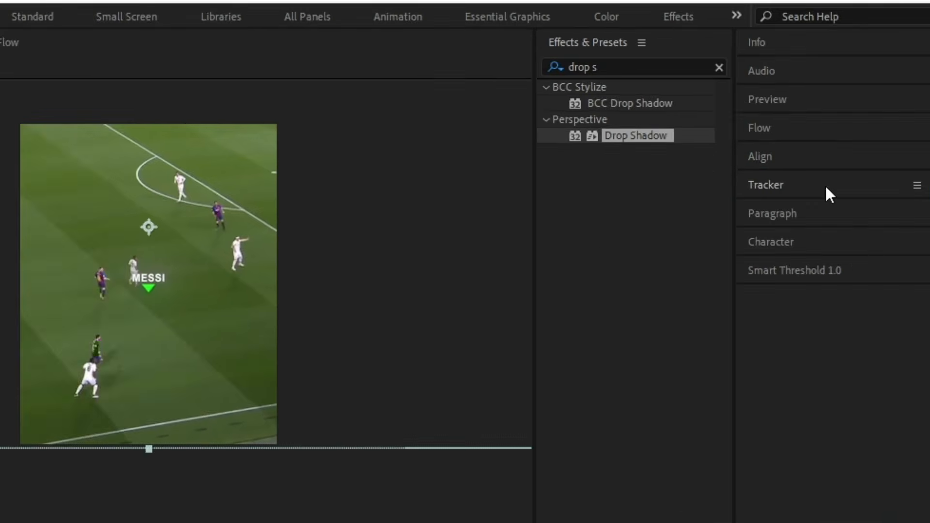
pyautogui.click(870, 116)
pyautogui.click(729, 263)
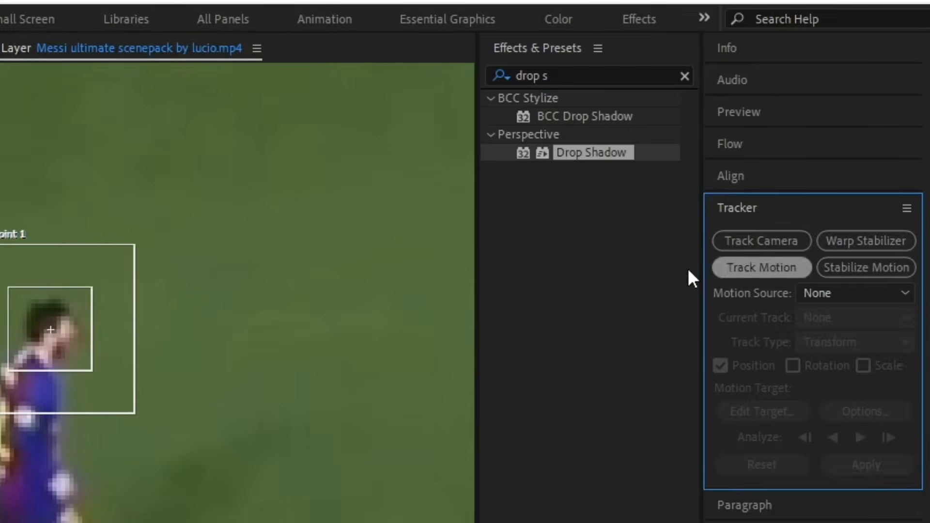
# Fit the track point's inner box around Messi's head and enlarge the surrounding search region.
pyautogui.scroll(-2, 272, 371)
pyautogui.scroll(4, 382, 376)
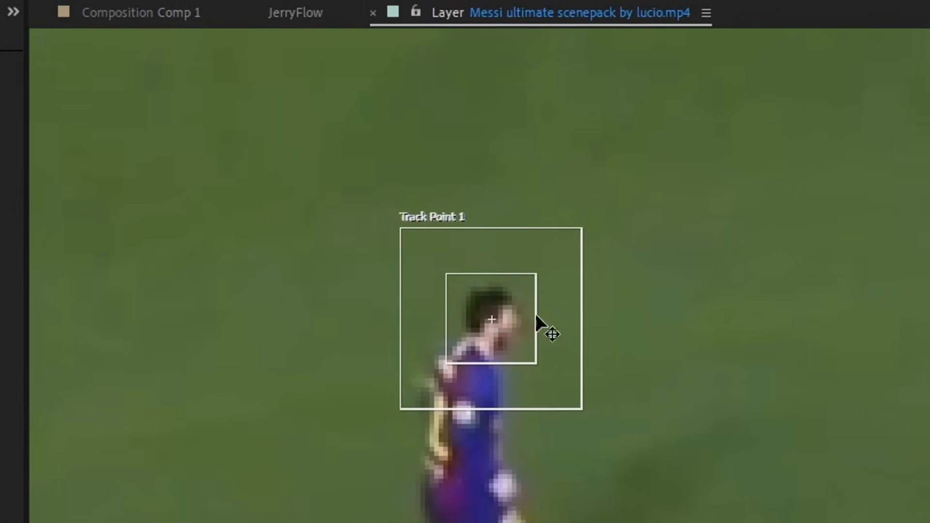
pyautogui.moveTo(586, 334); pyautogui.dragTo(595, 322)
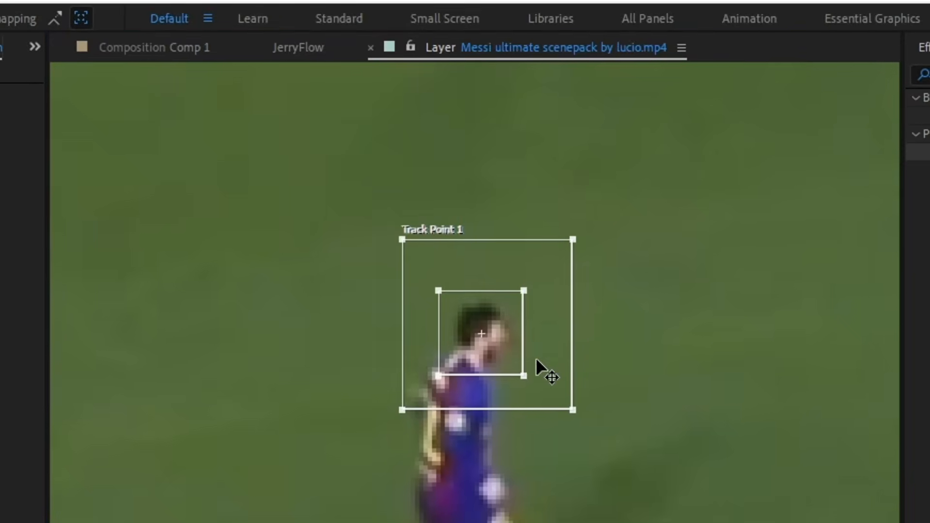
pyautogui.hotkey('ctrl', 'z')
pyautogui.moveTo(570, 416); pyautogui.dragTo(586, 437)
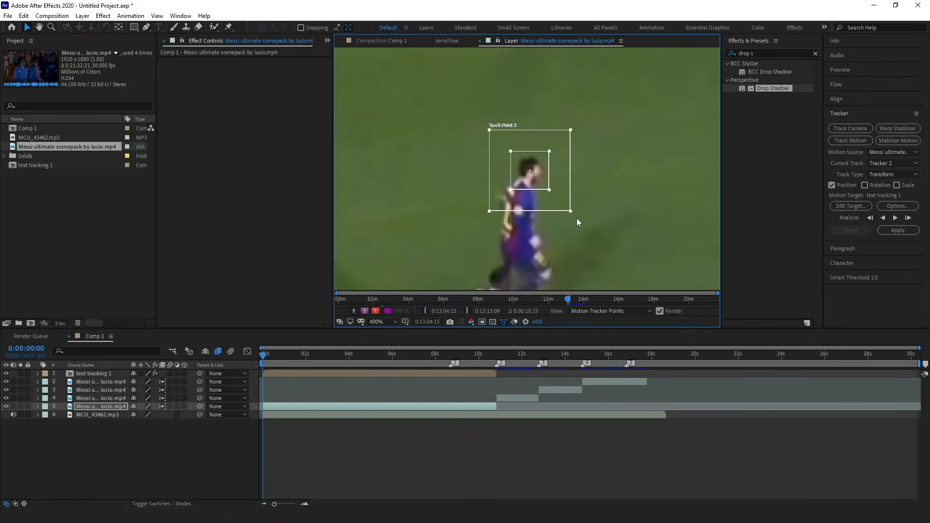
pyautogui.moveTo(577, 222); pyautogui.dragTo(596, 236)
pyautogui.moveTo(550, 191); pyautogui.dragTo(550, 190)
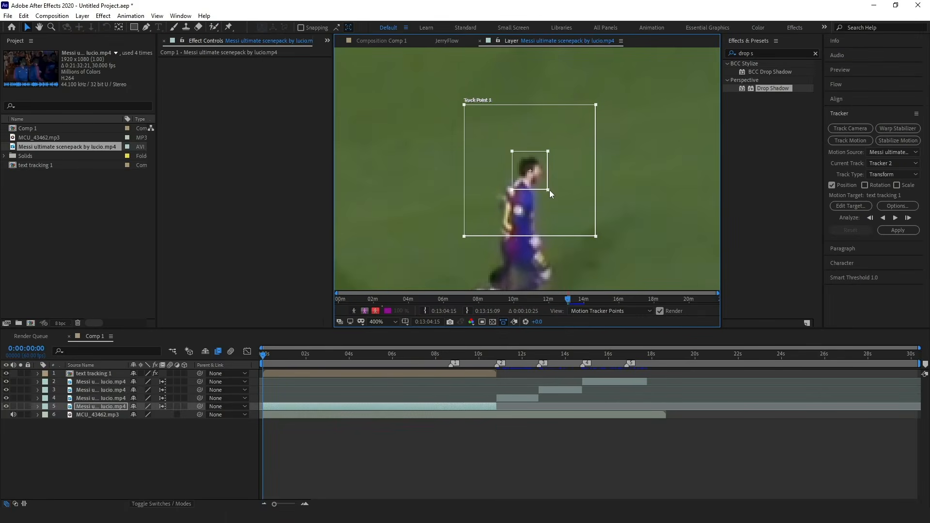
pyautogui.moveTo(596, 234); pyautogui.dragTo(583, 219)
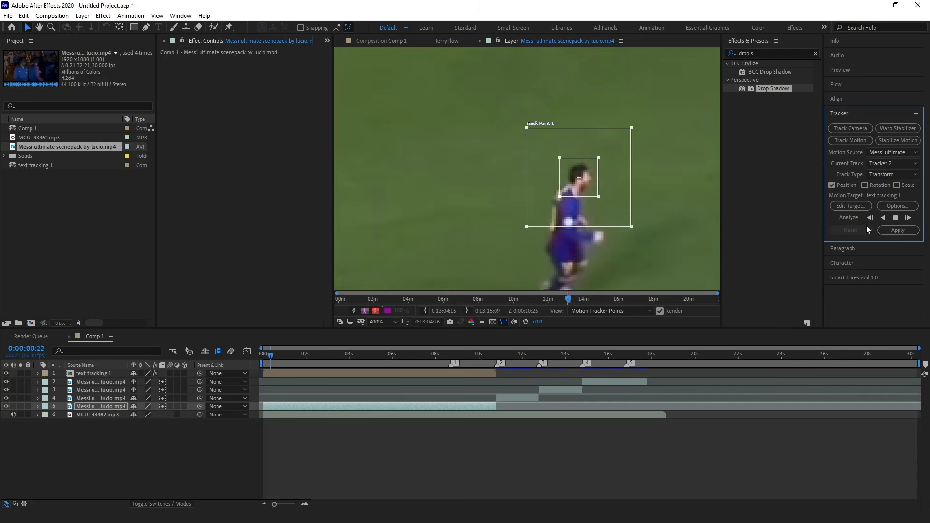
# Analyze the track forward from the start to about 0:00:03:26, keeping the track point on Messi's head.
pyautogui.click(895, 218)
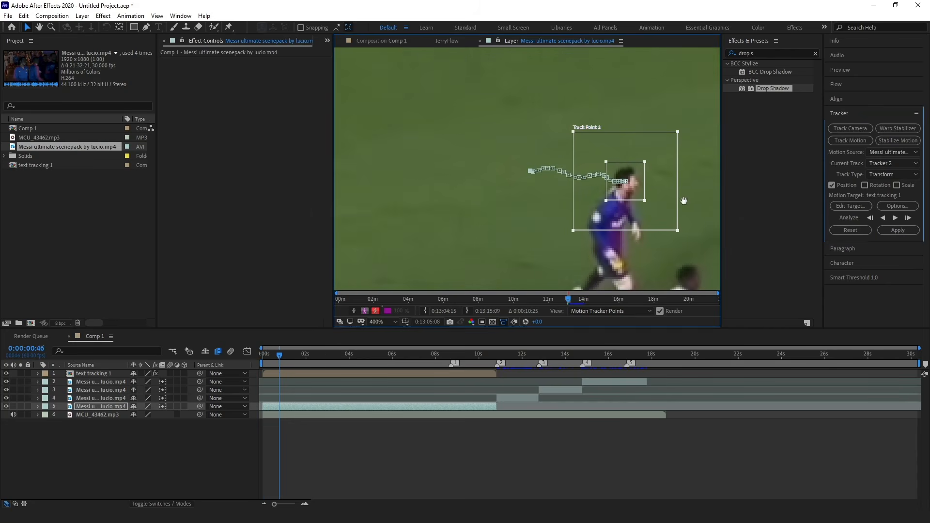
pyautogui.click(895, 218)
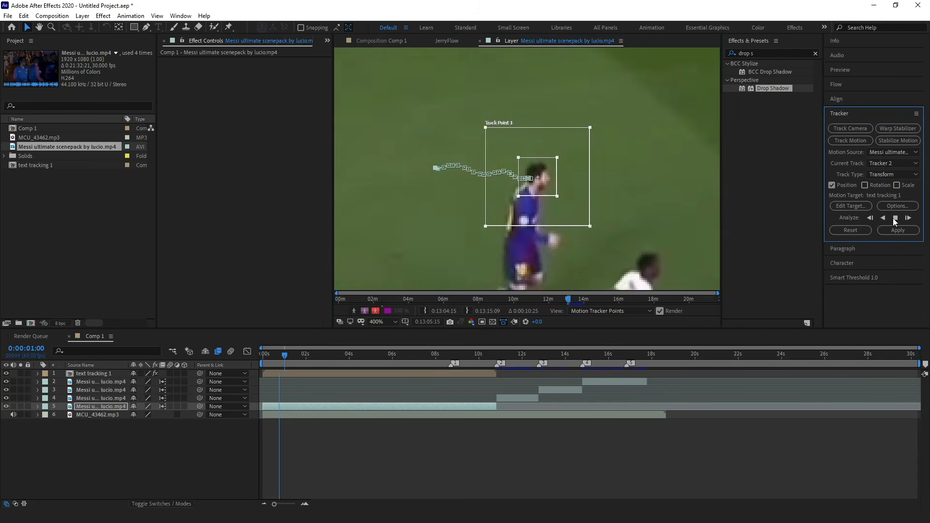
pyautogui.click(896, 218)
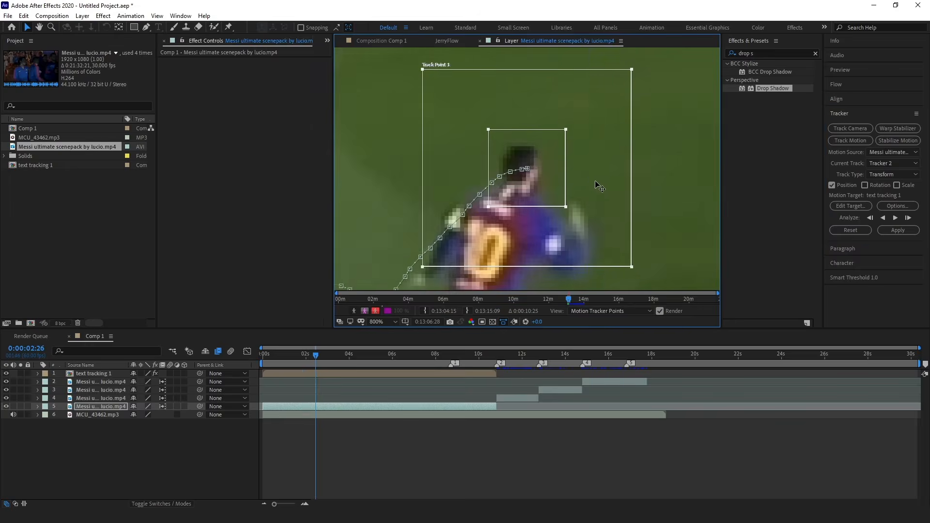
pyautogui.click(896, 218)
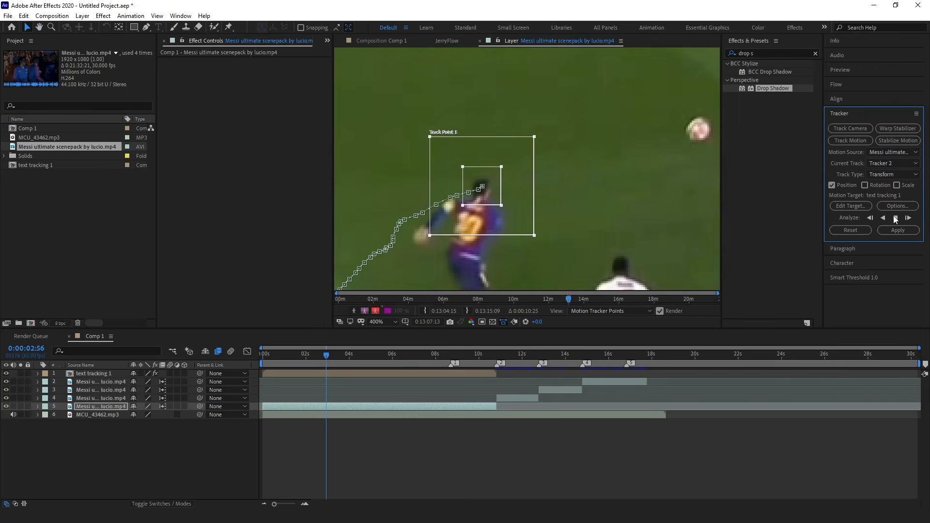
pyautogui.click(895, 218)
pyautogui.click(896, 218)
pyautogui.moveTo(608, 141); pyautogui.dragTo(501, 175)
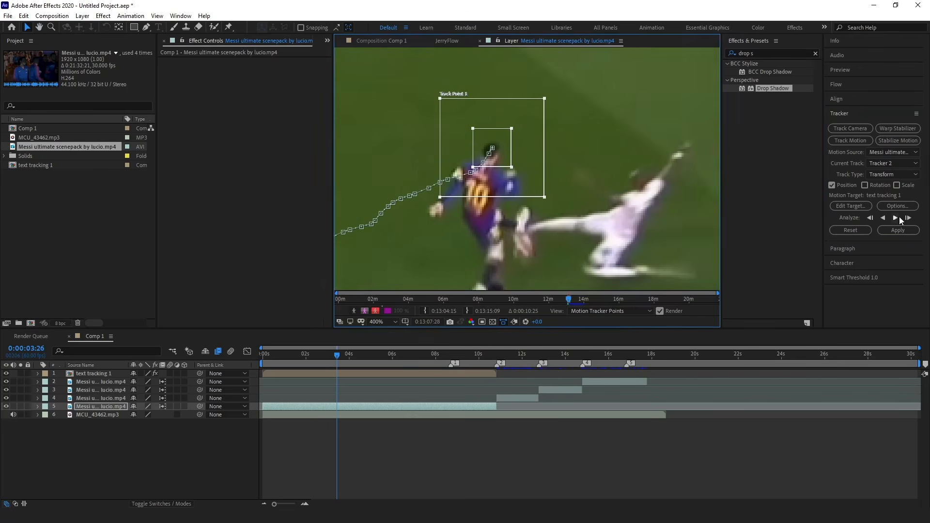
# Step back to realign the track point on Messi's head, and analyze forward to about 0:00:04:06.
pyautogui.click(895, 218)
pyautogui.click(896, 218)
pyautogui.press('pageup')
pyautogui.press('pageup')
pyautogui.click(522, 128)
pyautogui.moveTo(527, 135); pyautogui.dragTo(541, 160)
pyautogui.click(908, 218)
pyautogui.click(896, 218)
pyautogui.scroll(2, 585, 179)
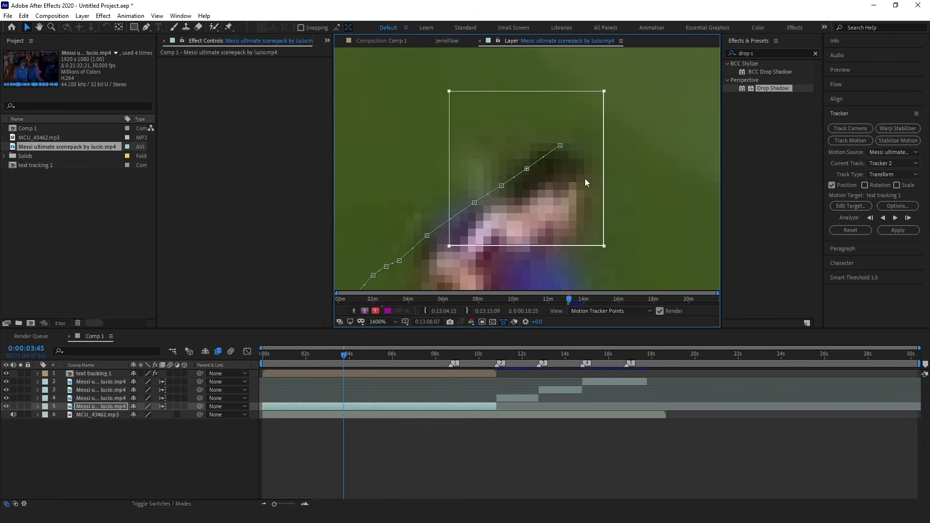
pyautogui.scroll(-2, 599, 185)
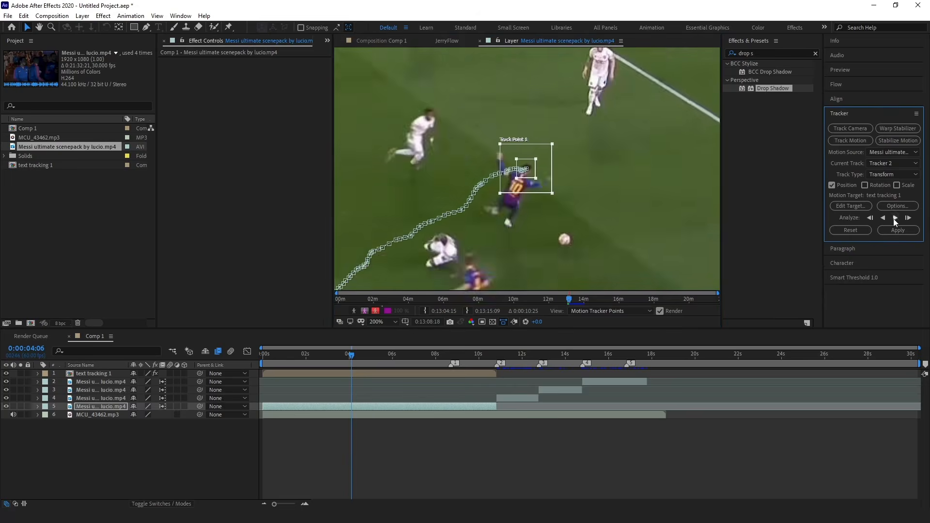
# Continue analyzing Messi's head motion forward to about 0:00:07:46, correcting the track where it passes a defender.
pyautogui.scroll(2, 579, 206)
pyautogui.scroll(-2, 579, 208)
pyautogui.click(885, 218)
pyautogui.scroll(2, 668, 206)
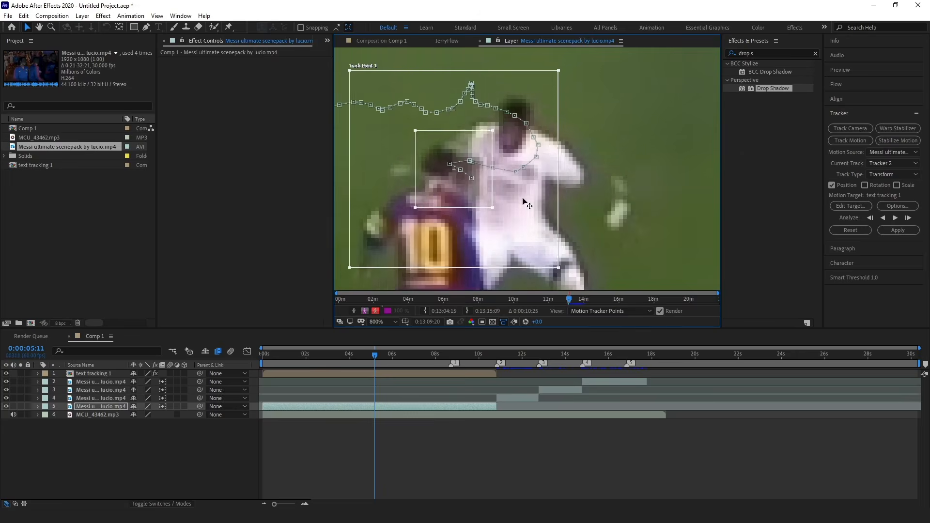
pyautogui.click(895, 218)
pyautogui.press(',')
pyautogui.click(895, 218)
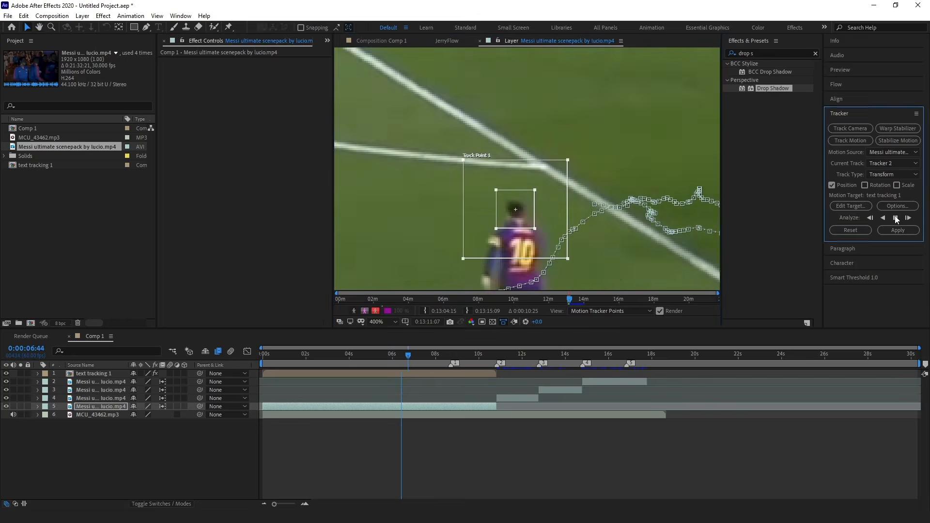
pyautogui.scroll(-1, 595, 221)
pyautogui.click(895, 218)
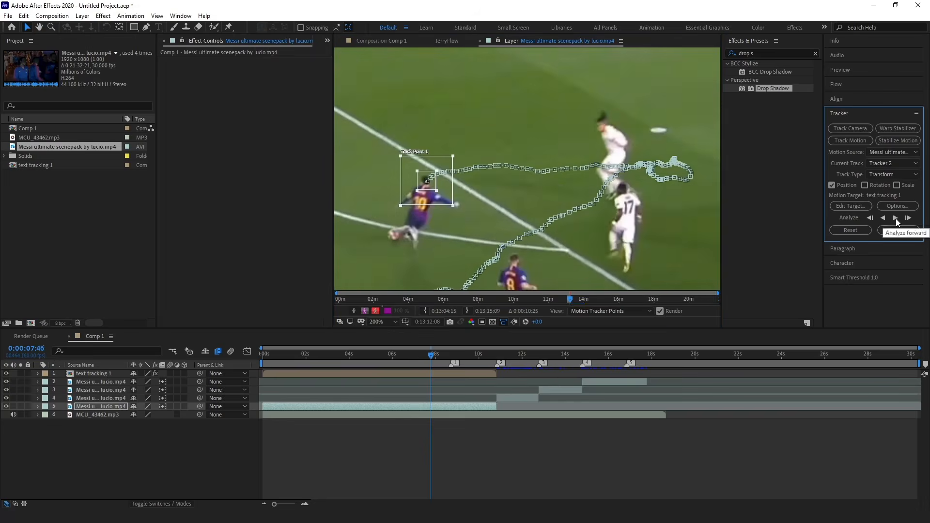
# Reposition the track point frame by frame on Messi's head up to about 0:00:08:27 as he passes the defender.
pyautogui.scroll(1, 565, 220)
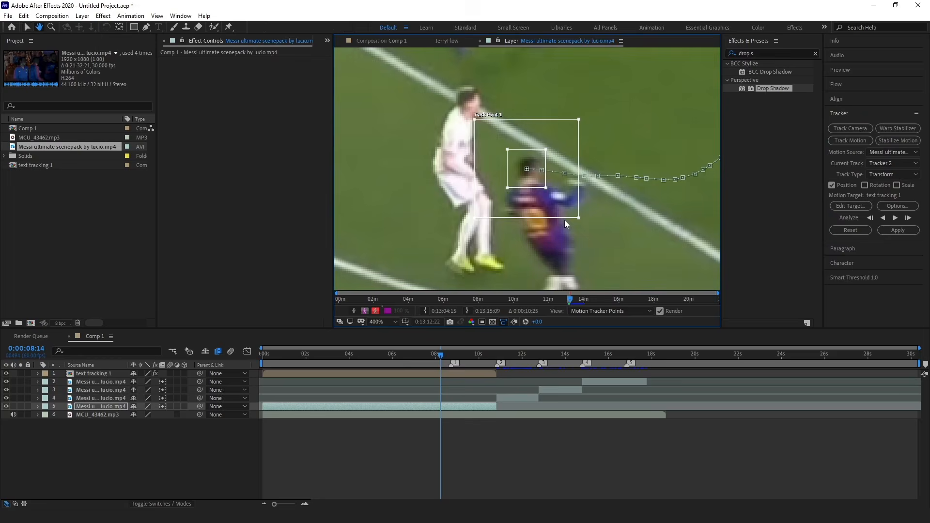
pyautogui.scroll(1, 581, 176)
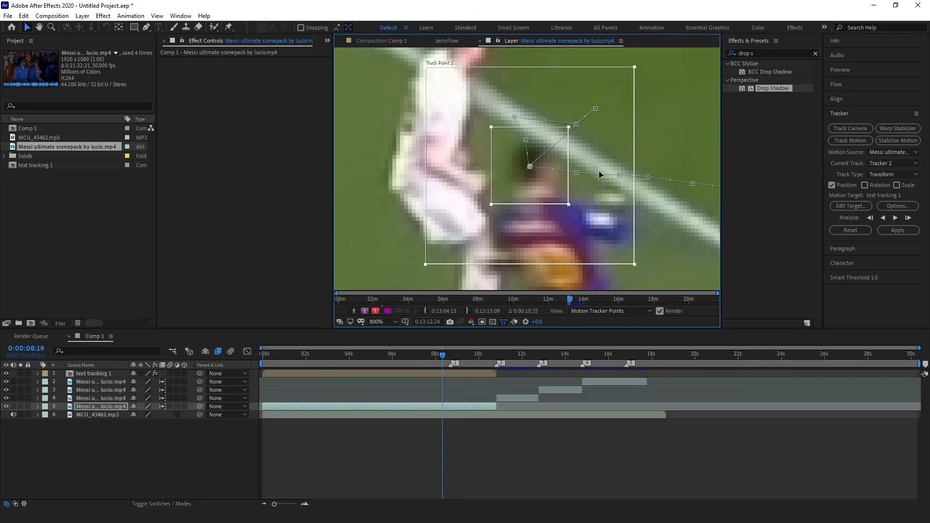
pyautogui.moveTo(599, 171); pyautogui.dragTo(611, 153)
pyautogui.moveTo(675, 150); pyautogui.dragTo(561, 197)
pyautogui.press('pagedown')
pyautogui.press('pagedown')
pyautogui.moveTo(588, 157); pyautogui.dragTo(491, 207)
pyautogui.press('pagedown')
pyautogui.press('pagedown')
pyautogui.moveTo(622, 156); pyautogui.dragTo(516, 177)
pyautogui.press('pagedown')
# Analyze the track forward from the hand-corrected frames to about 0:00:08:40.
pyautogui.scroll(-3, 519, 175)
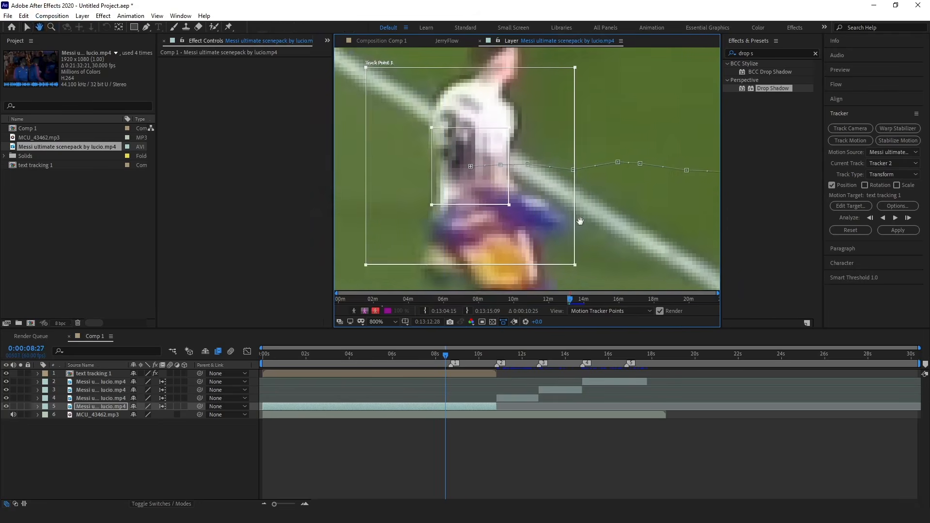
pyautogui.scroll(3, 606, 229)
pyautogui.click(895, 218)
pyautogui.click(895, 219)
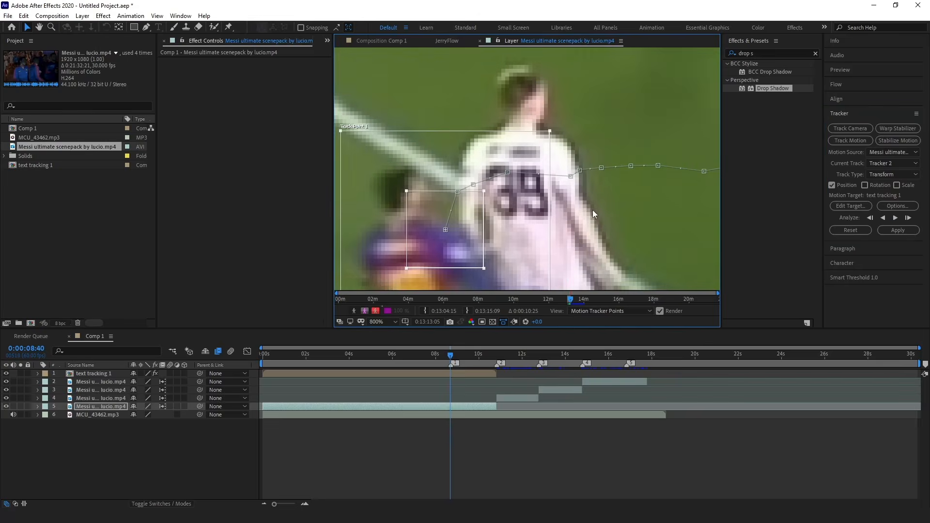
# Step back several frames, realign the track point on Messi's head, and finish the track at 0:00:08:39.
pyautogui.press('pageup')
pyautogui.press('pageup')
pyautogui.press('pageup')
pyautogui.press('pageup')
pyautogui.press('pageup')
pyautogui.press('pageup')
pyautogui.moveTo(578, 196); pyautogui.dragTo(463, 178)
pyautogui.press('pagedown')
pyautogui.press('pagedown')
pyautogui.press('pagedown')
pyautogui.scroll(-1, 495, 208)
pyautogui.scroll(-1, 496, 209)
pyautogui.moveTo(560, 207); pyautogui.dragTo(618, 214)
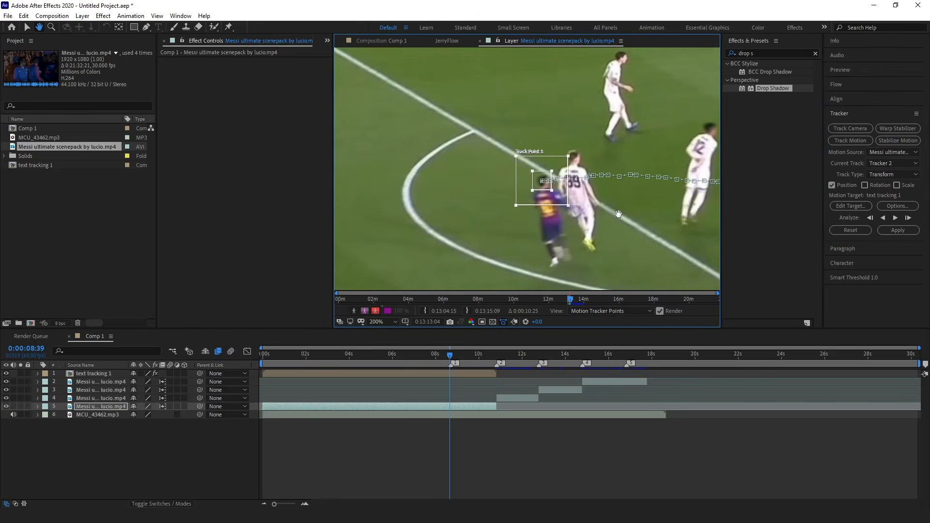
# Set the motion target to the text tracking 1 layer and apply the track in X and Y.
pyautogui.click(851, 208)
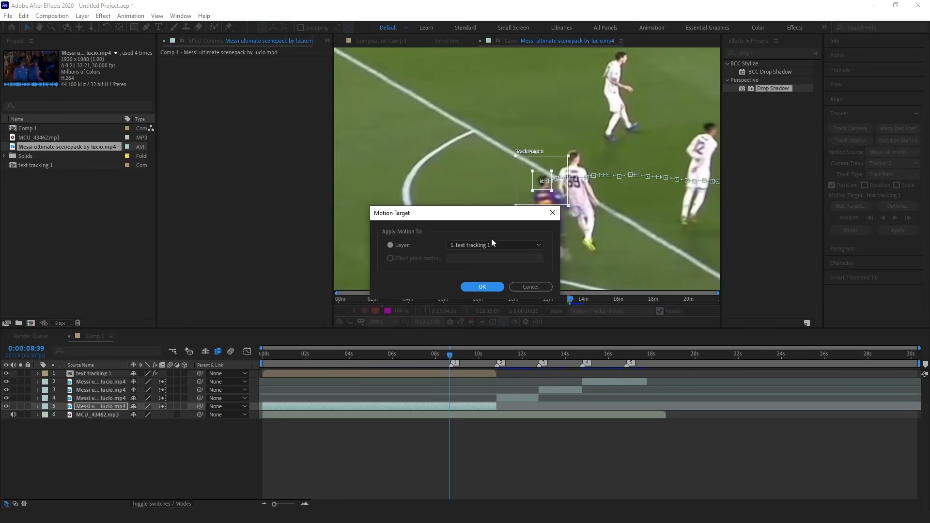
pyautogui.click(491, 240)
pyautogui.click(501, 253)
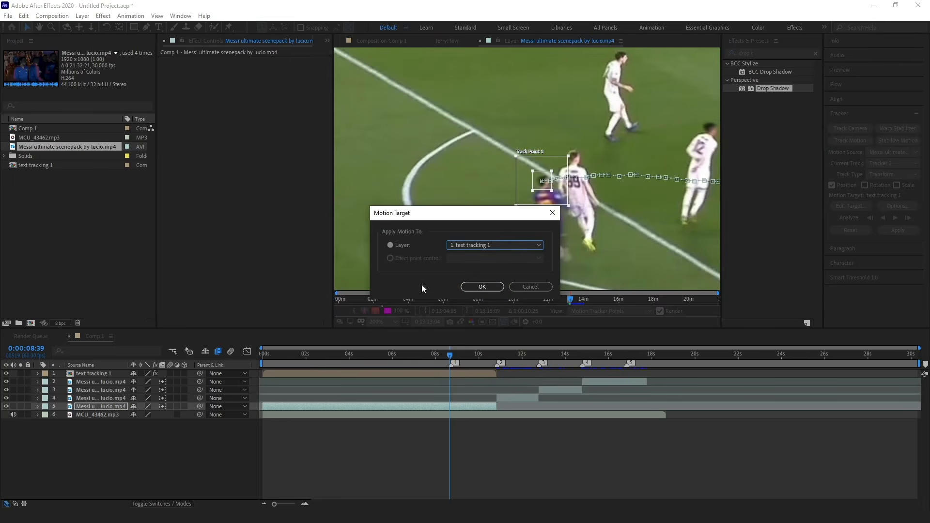
pyautogui.click(480, 287)
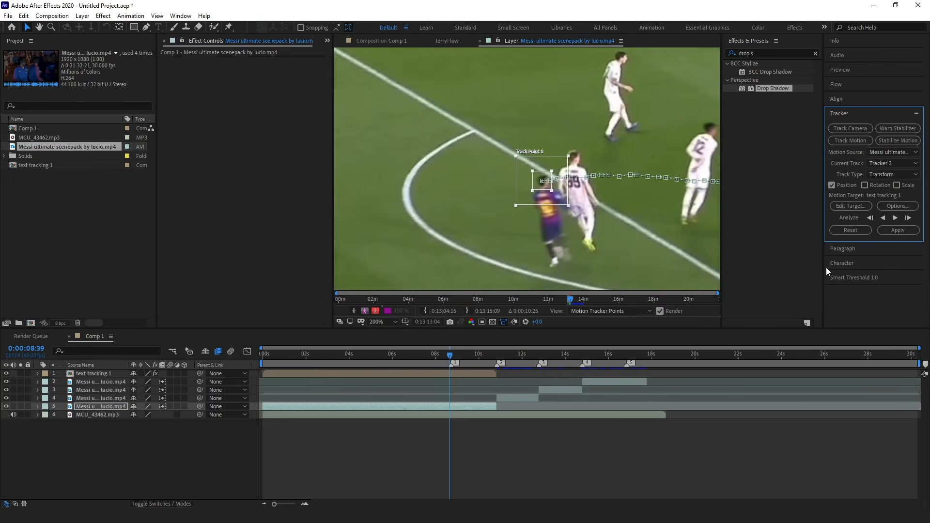
pyautogui.click(897, 231)
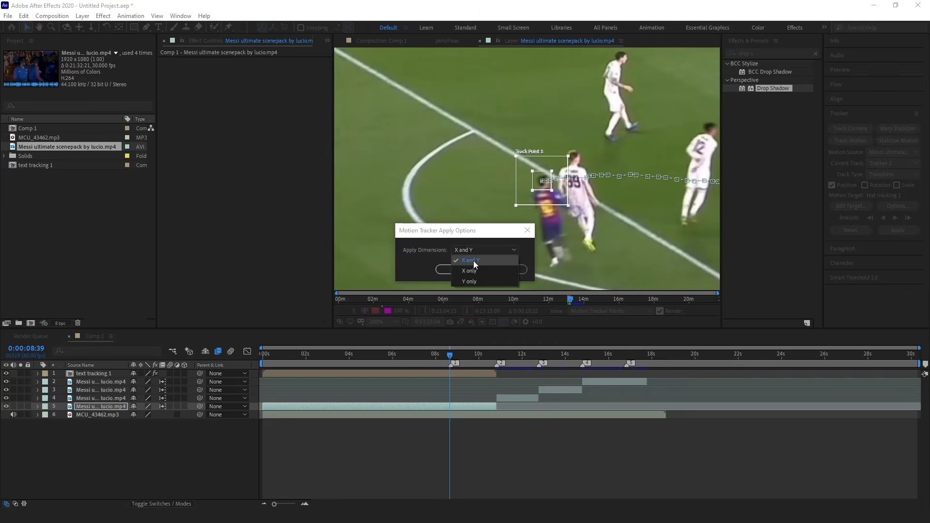
pyautogui.click(458, 269)
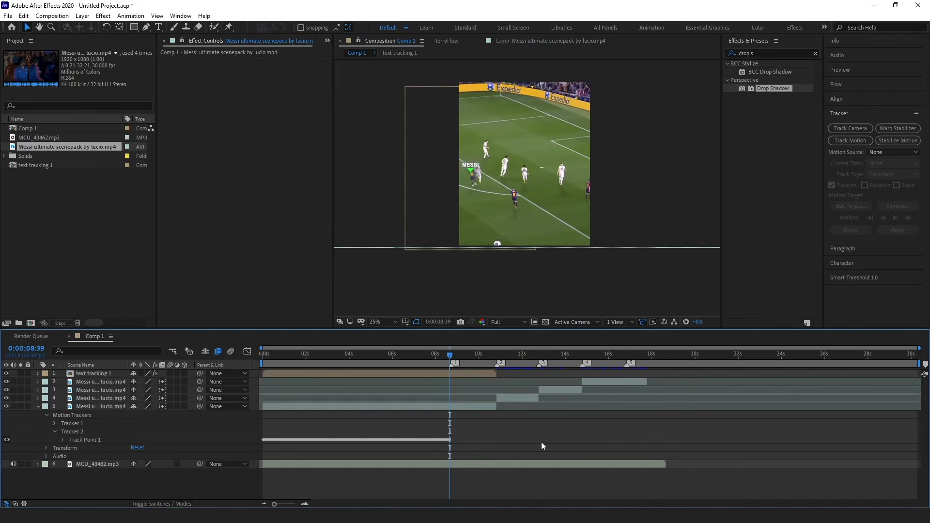
# At the composition's start, set the text tracking 1 layer's anchor point Y to 724, placing the tag above Messi's head.
pyautogui.press('s')
pyautogui.press('s')
pyautogui.moveTo(447, 354); pyautogui.dragTo(261, 355)
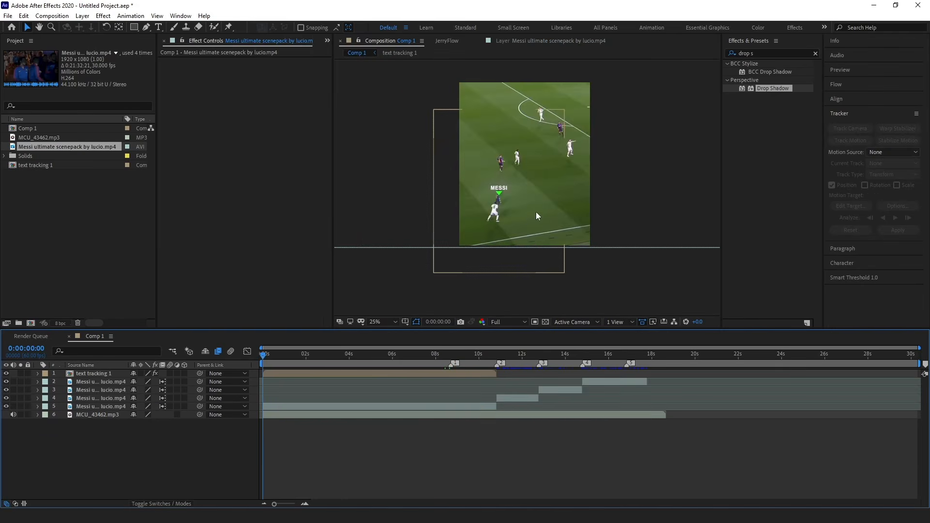
pyautogui.scroll(3, 477, 216)
pyautogui.click(436, 376)
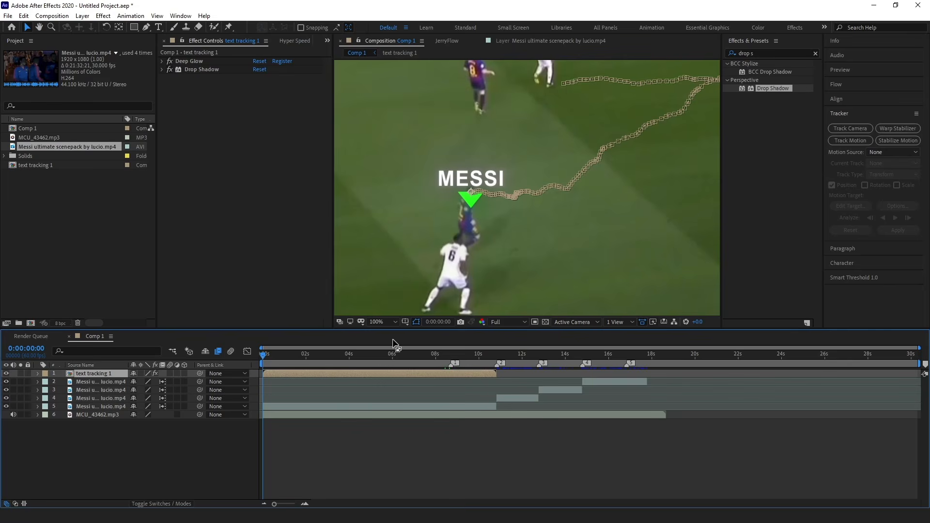
pyautogui.press('a')
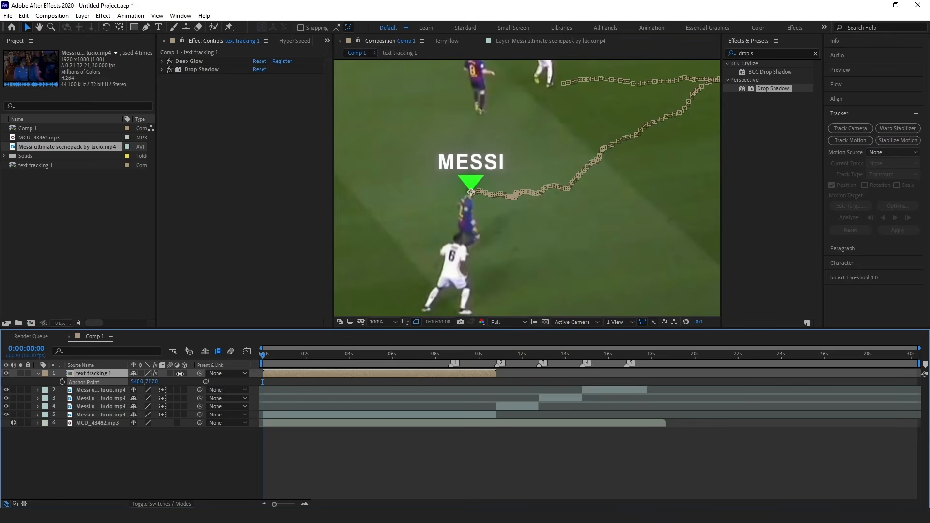
pyautogui.click(496, 440)
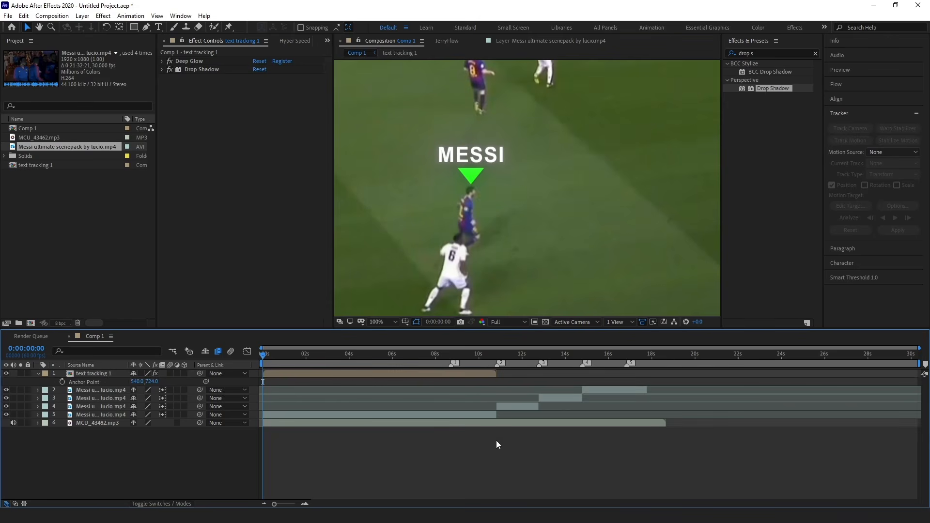
# Play the composition from the start to check how the MESSI tag follows the player.
pyautogui.scroll(-2, 469, 194)
pyautogui.press('space')
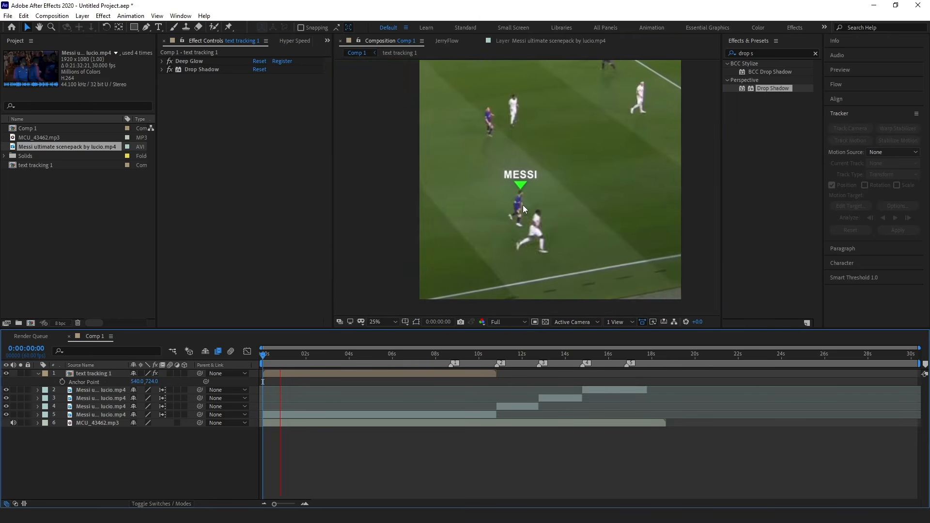
pyautogui.scroll(-2, 523, 205)
pyautogui.scroll(2, 544, 186)
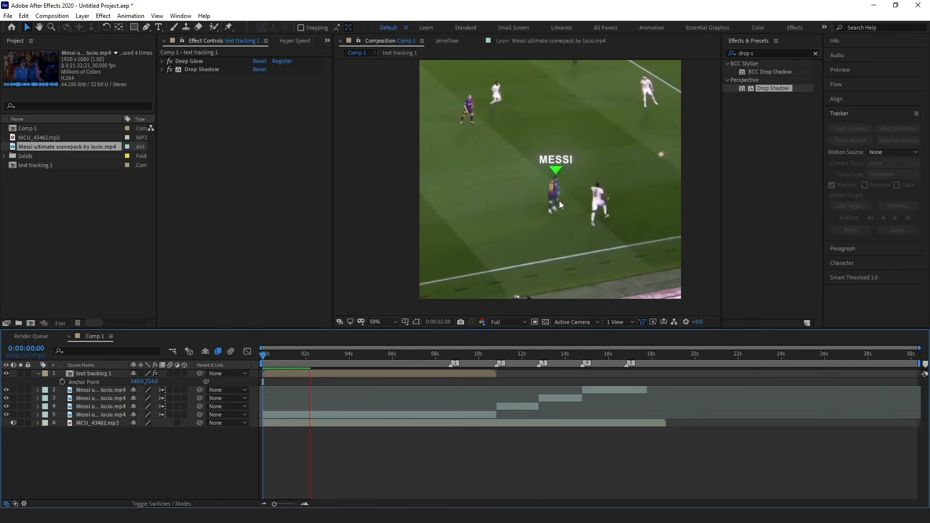
# Collapse the text tracking 1 properties, return to the composition's start, and apply the Transform effect to the first Messi clip.
pyautogui.click(380, 325)
pyautogui.click(388, 336)
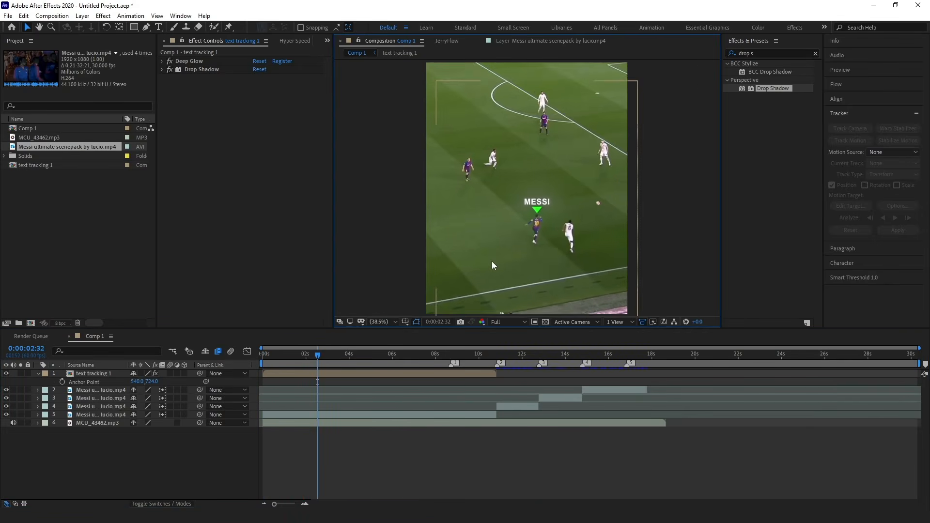
pyautogui.scroll(-1, 446, 272)
pyautogui.press('u')
pyautogui.press('u')
pyautogui.moveTo(317, 355); pyautogui.dragTo(216, 374)
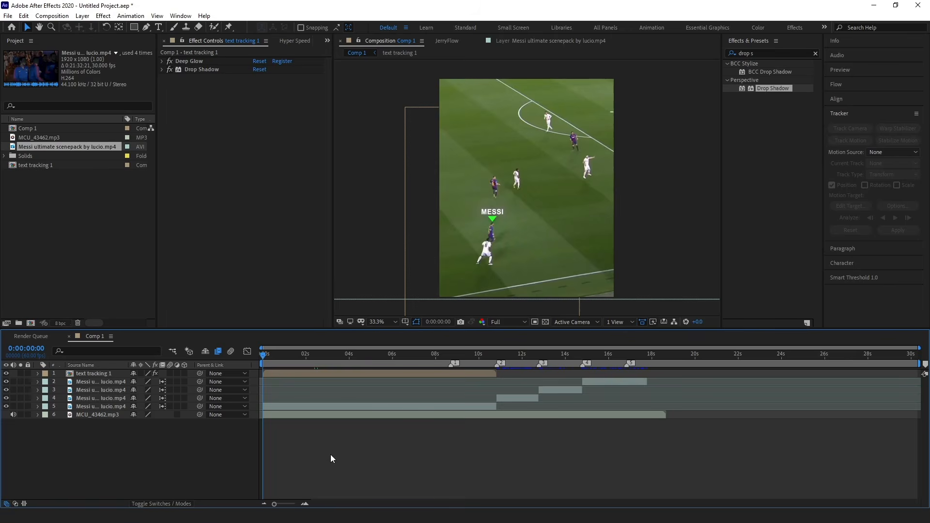
pyautogui.click(764, 51)
pyautogui.write('transf')
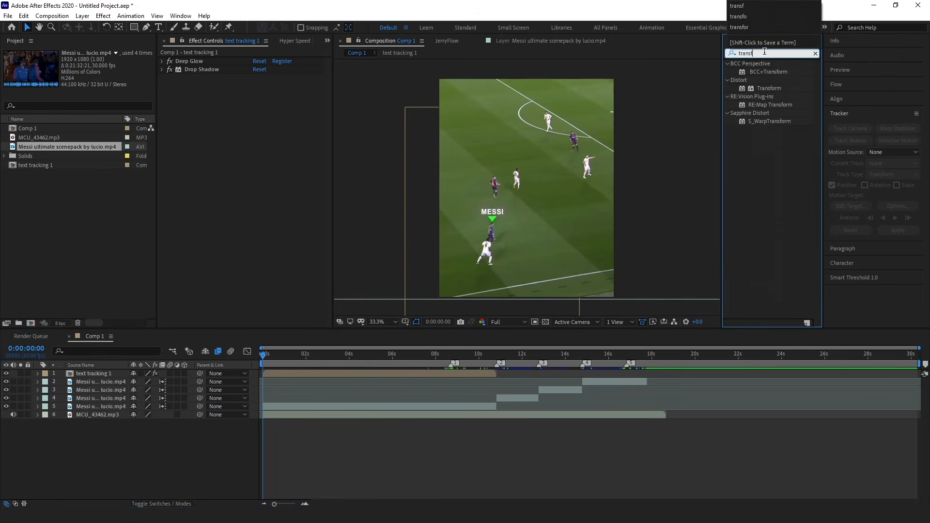
pyautogui.moveTo(769, 88); pyautogui.dragTo(397, 403)
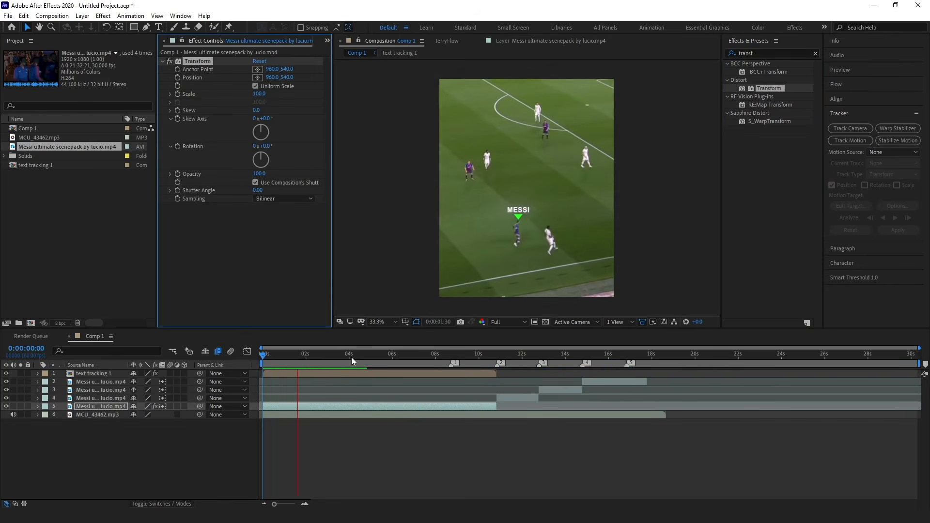
# Start keyframing the Transform effect's Position on the first Messi clip at 0:00:02:36 and reveal the keyframe.
pyautogui.press('space')
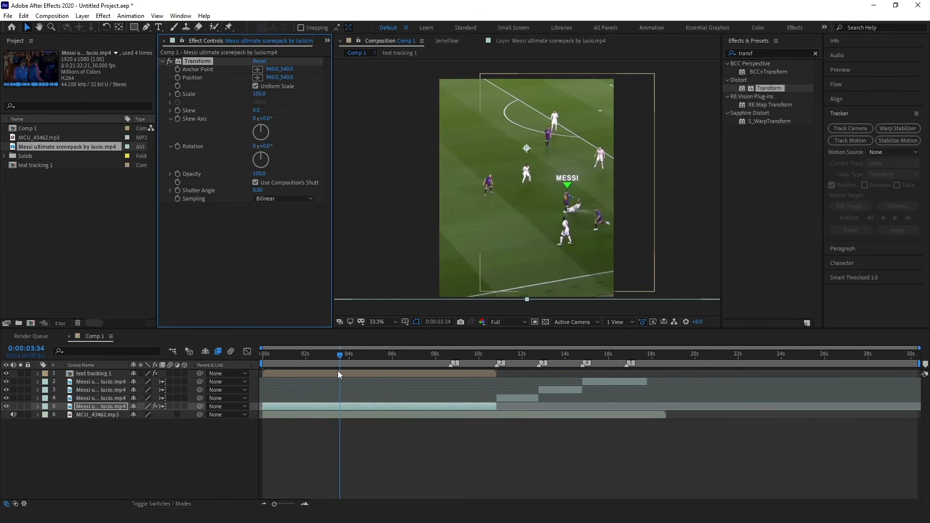
pyautogui.moveTo(331, 357); pyautogui.dragTo(318, 357)
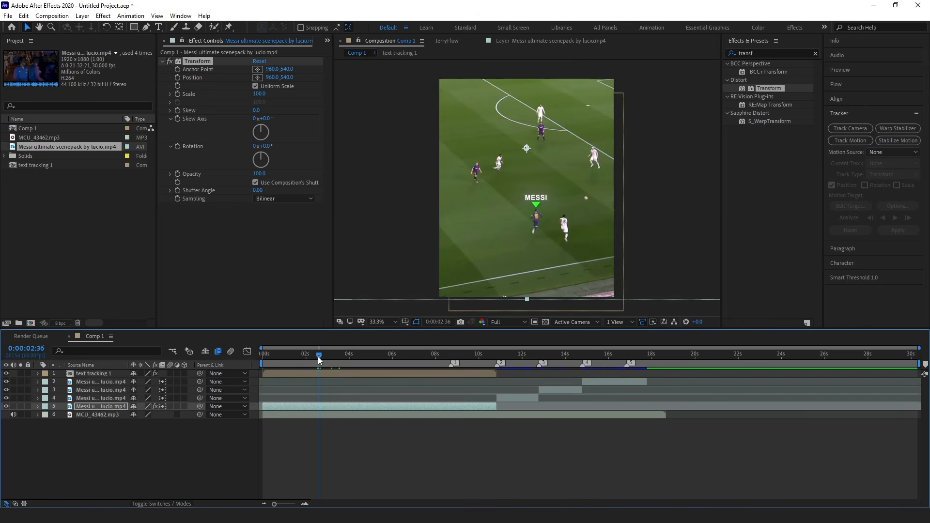
pyautogui.click(177, 77)
pyautogui.press('u')
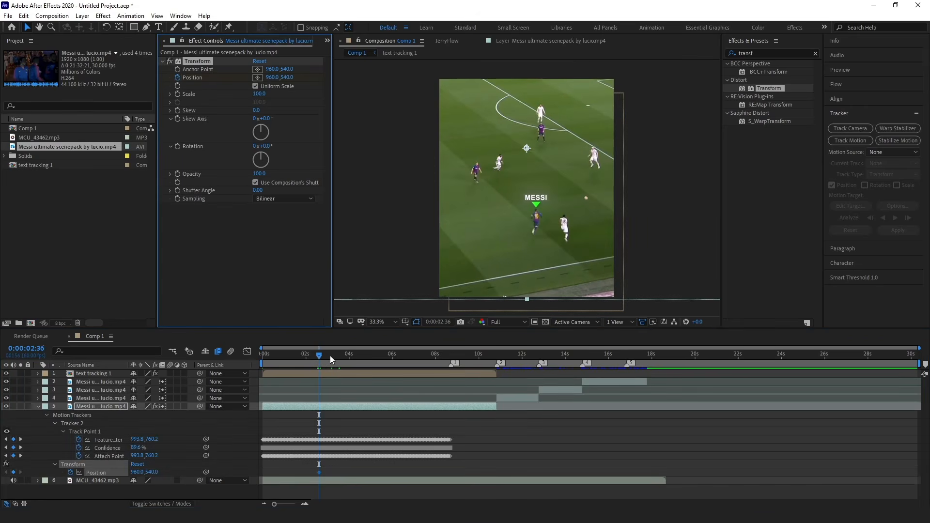
# At 0:00:03:32, set the Transform effect's Position X to 818, shift that keyframe slightly later, and play onward to check the pan.
pyautogui.moveTo(329, 356); pyautogui.dragTo(339, 357)
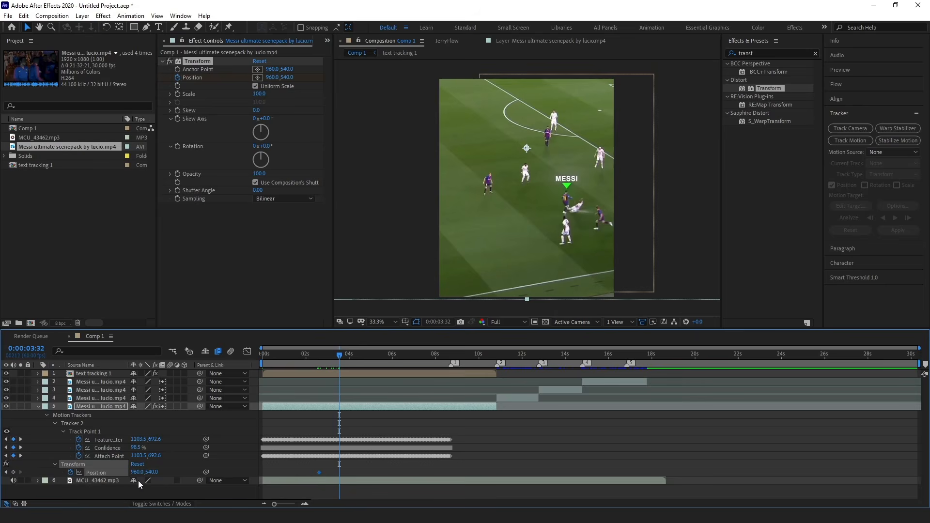
pyautogui.moveTo(138, 472); pyautogui.dragTo(133, 472)
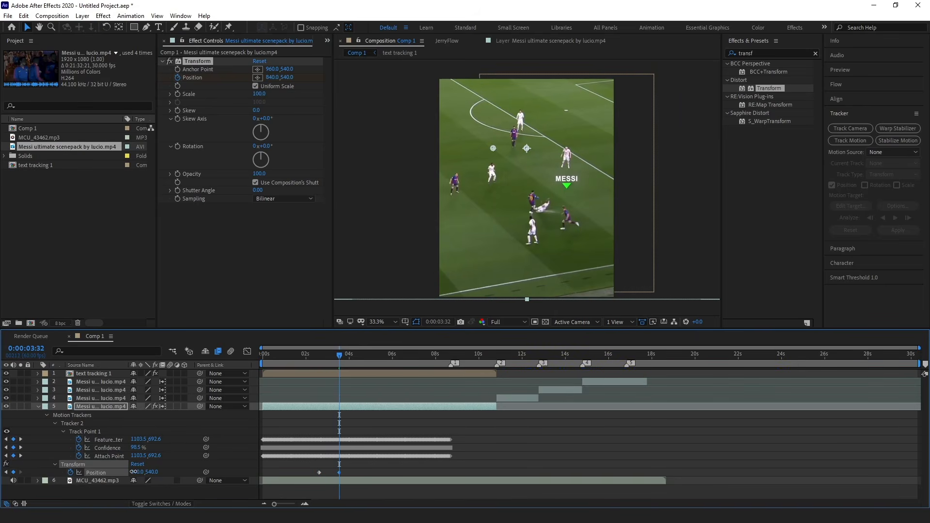
pyautogui.moveTo(347, 357)
pyautogui.mouseDown()
pyautogui.moveTo(319, 359)
pyautogui.moveTo(356, 357)
pyautogui.mouseUp()
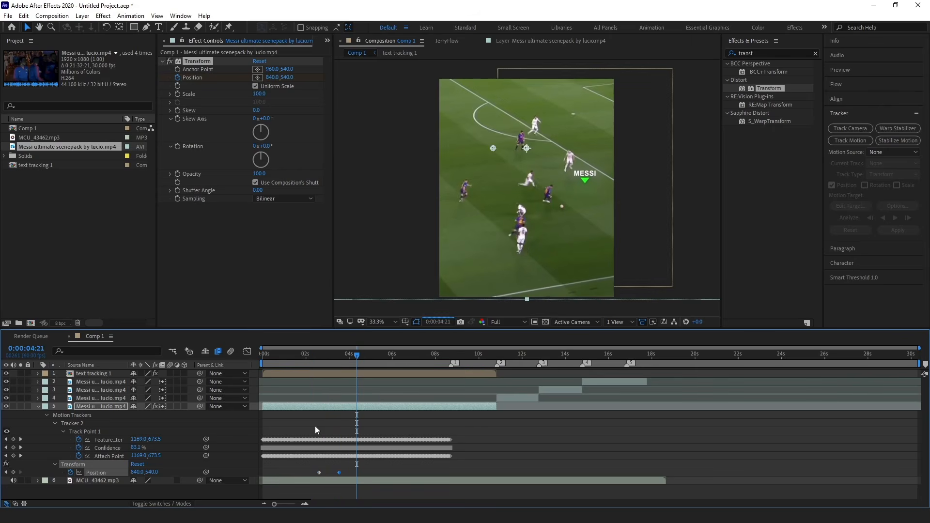
pyautogui.click(6, 473)
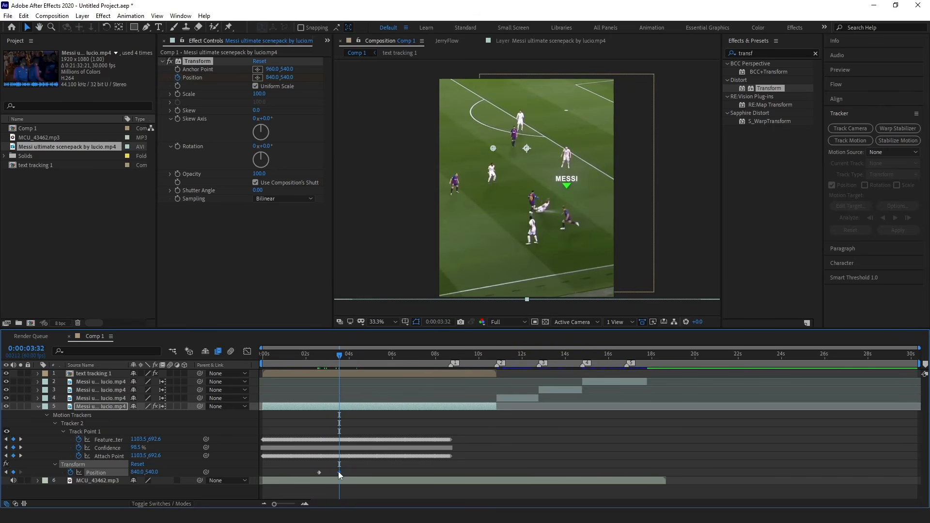
pyautogui.moveTo(130, 475); pyautogui.dragTo(123, 475)
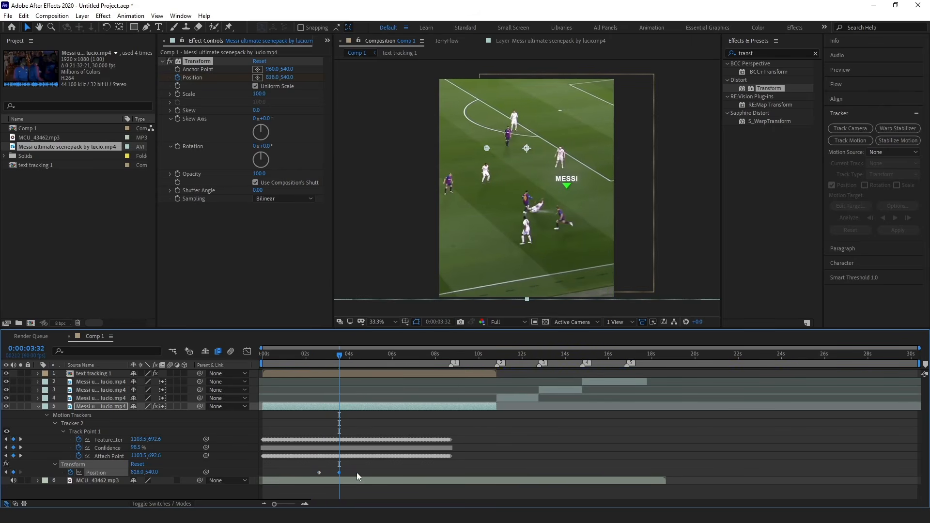
pyautogui.moveTo(341, 473); pyautogui.dragTo(343, 473)
pyautogui.click(363, 463)
pyautogui.press('space')
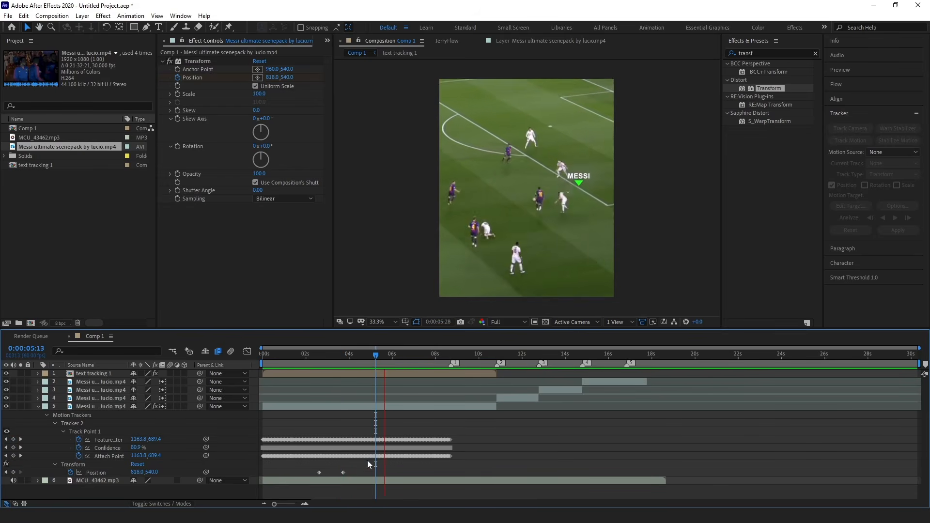
pyautogui.press('space')
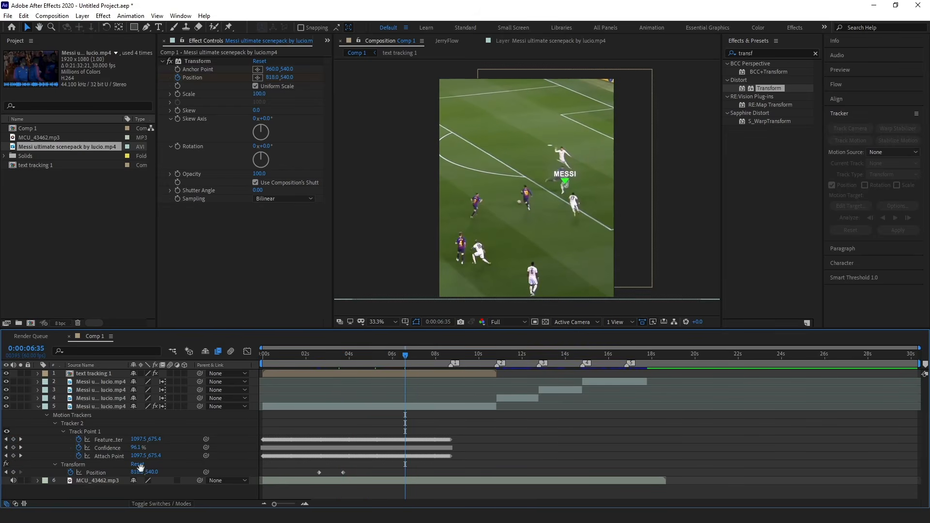
pyautogui.press('space')
pyautogui.write('1018')
pyautogui.press('Return')
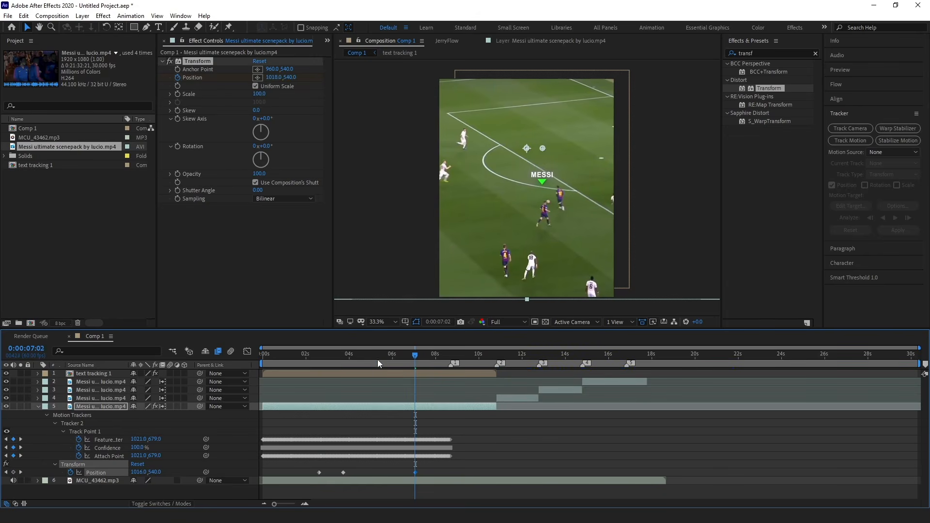
pyautogui.moveTo(377, 360); pyautogui.dragTo(408, 356)
pyautogui.hotkey('ctrl', 'z')
# Hold Position with a keyframe just before 6 seconds, set X to 917 at 0:00:06:42, and shift that keyframe to 0:00:07:05.
pyautogui.click(13, 472)
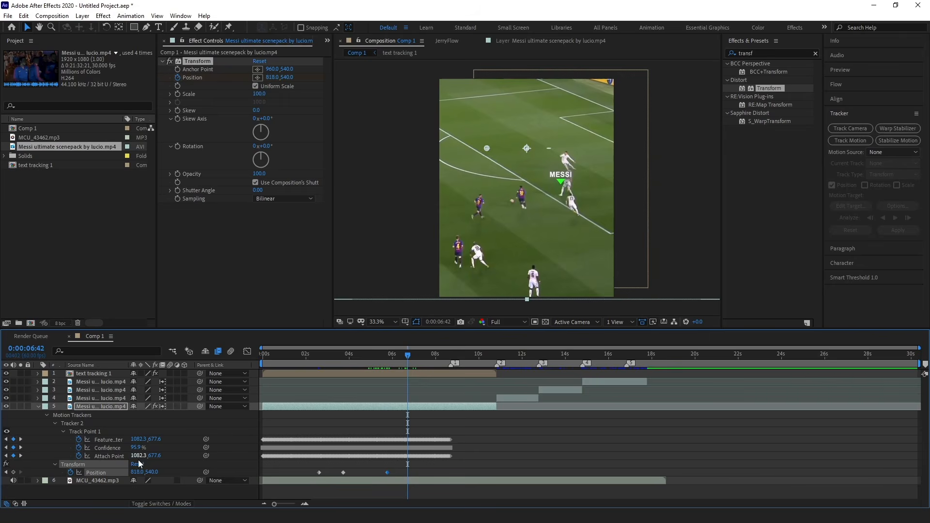
pyautogui.moveTo(137, 472); pyautogui.dragTo(188, 472)
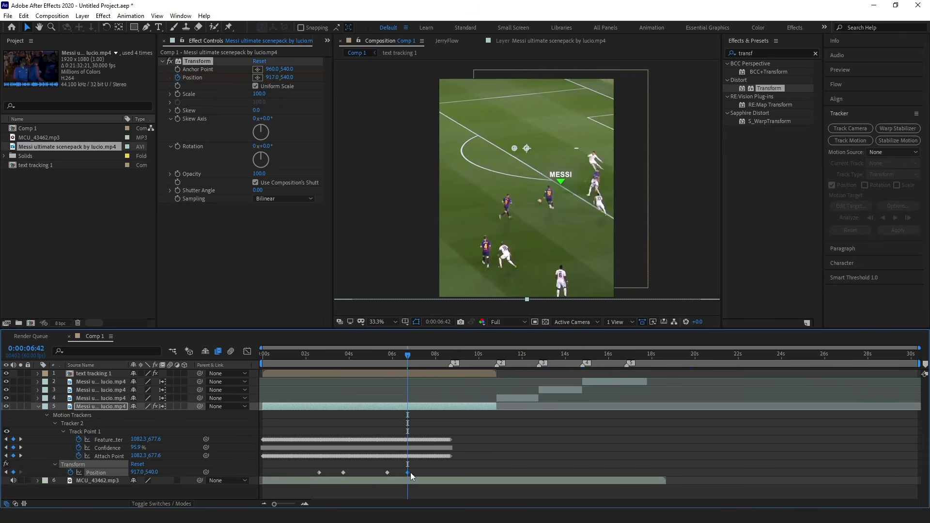
pyautogui.moveTo(411, 472); pyautogui.dragTo(417, 473)
pyautogui.click(427, 467)
pyautogui.press('space')
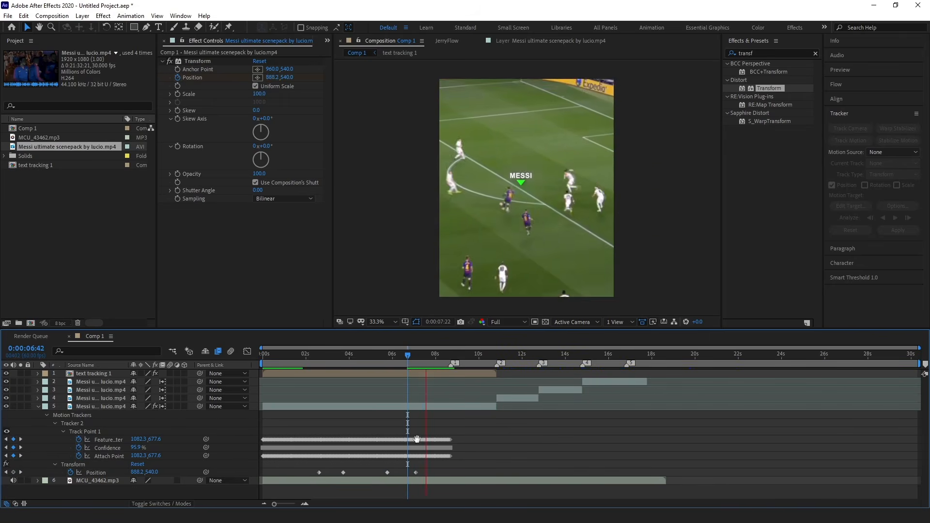
pyautogui.press('space')
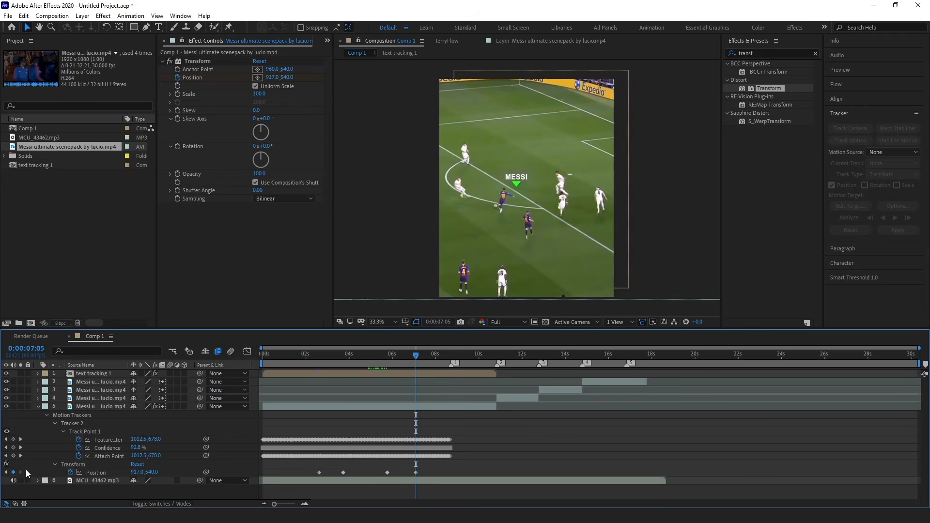
# Change the effect's Position X at 0:00:07:05 to 996 and hold that value with another keyframe at 0:00:07:52.
pyautogui.moveTo(142, 475); pyautogui.dragTo(236, 470)
pyautogui.press('space')
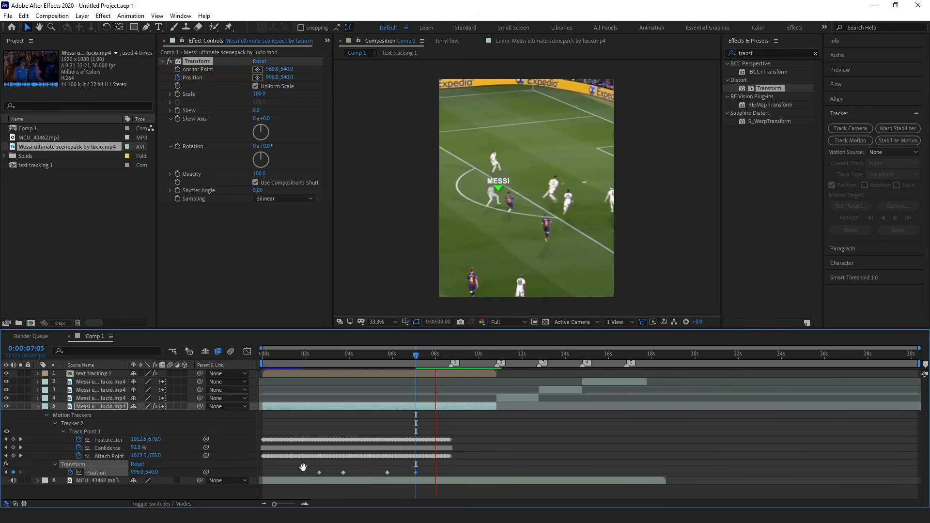
pyautogui.click(467, 468)
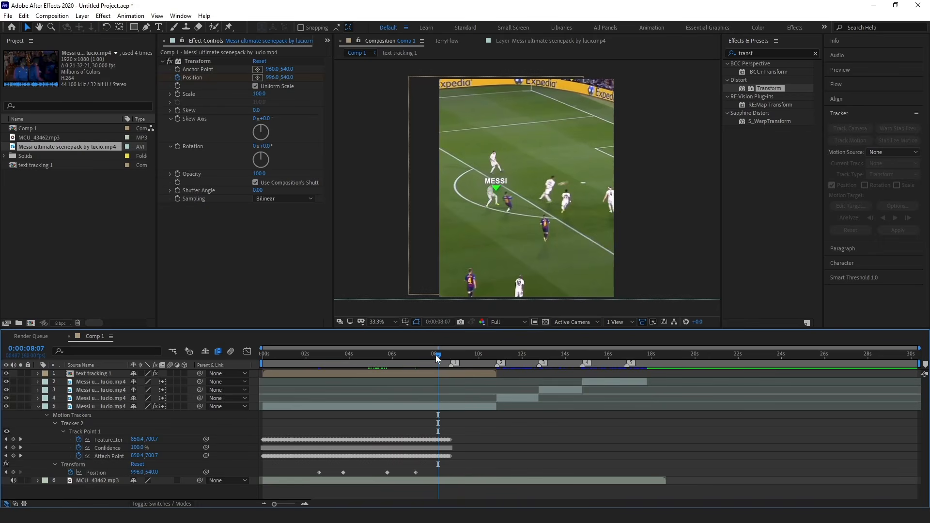
pyautogui.moveTo(435, 354); pyautogui.dragTo(431, 357)
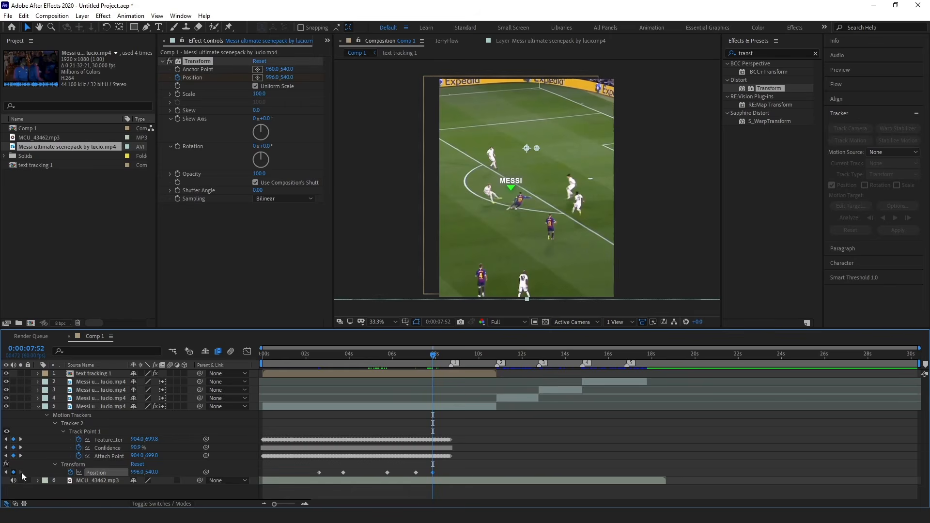
pyautogui.click(73, 464)
# Set the effect's Position X to 431 at 0:00:08:26 and move that keyframe to 0:00:08:42.
pyautogui.moveTo(443, 358); pyautogui.dragTo(448, 357)
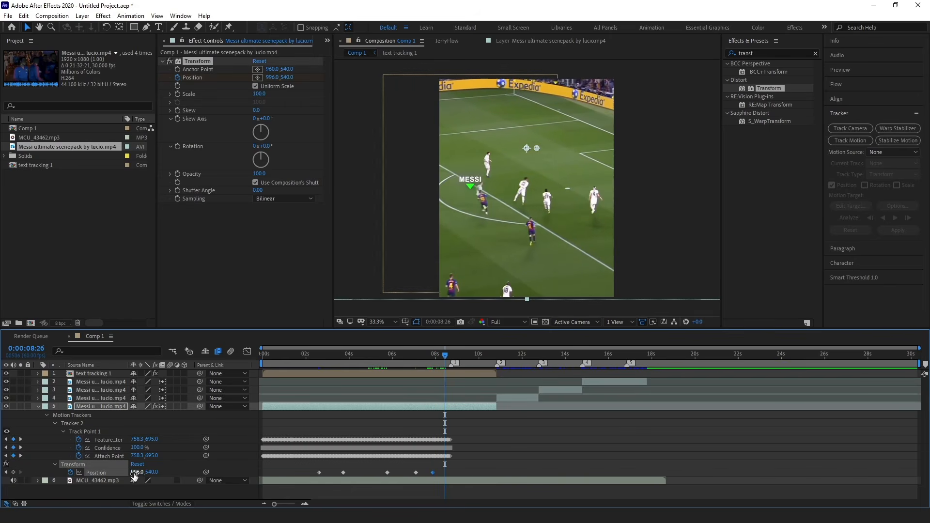
pyautogui.moveTo(134, 476); pyautogui.dragTo(2, 478)
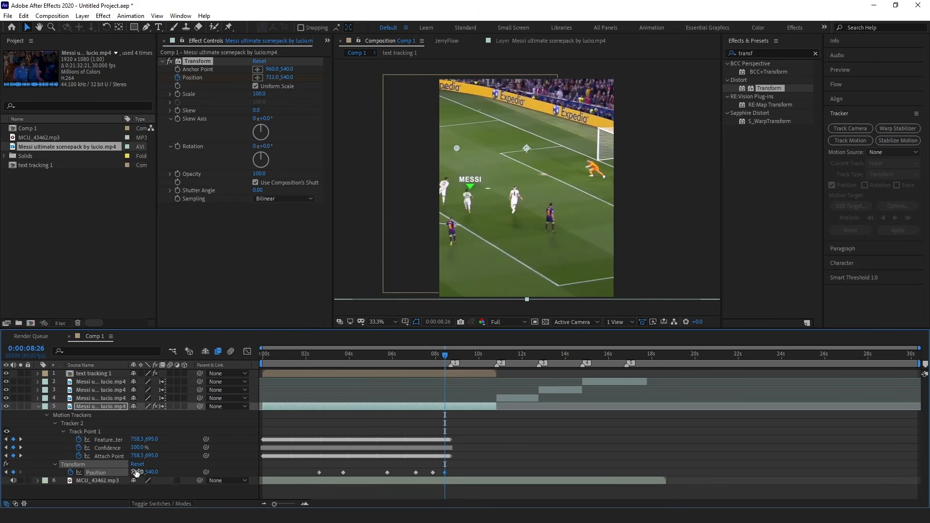
pyautogui.moveTo(136, 472); pyautogui.dragTo(2, 473)
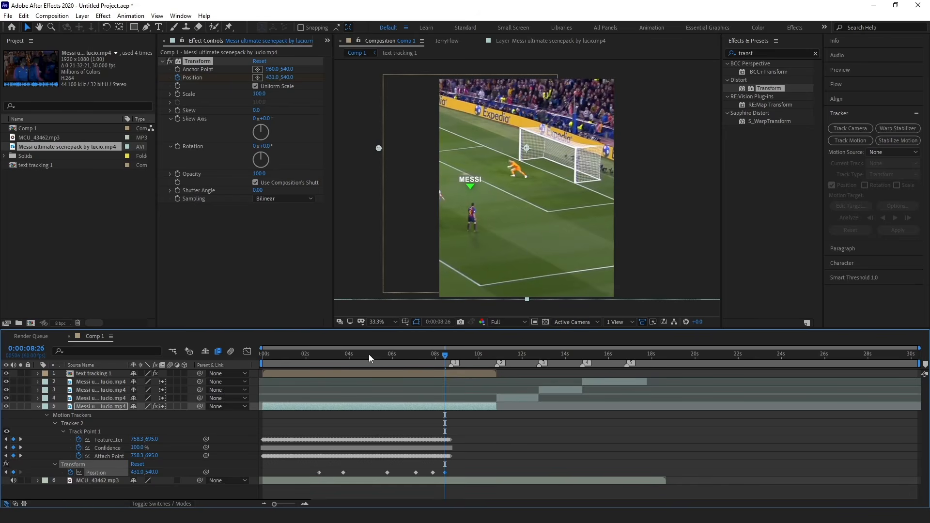
pyautogui.moveTo(442, 357); pyautogui.dragTo(451, 355)
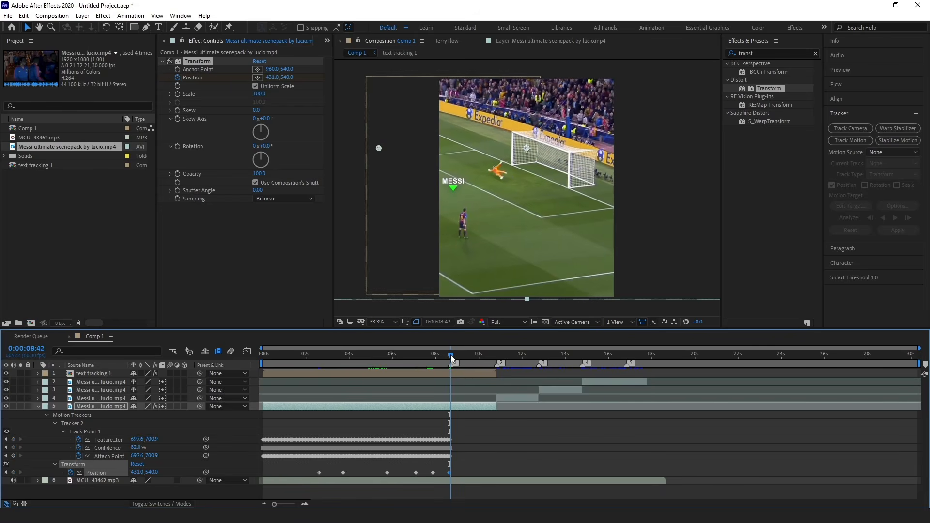
pyautogui.click(455, 468)
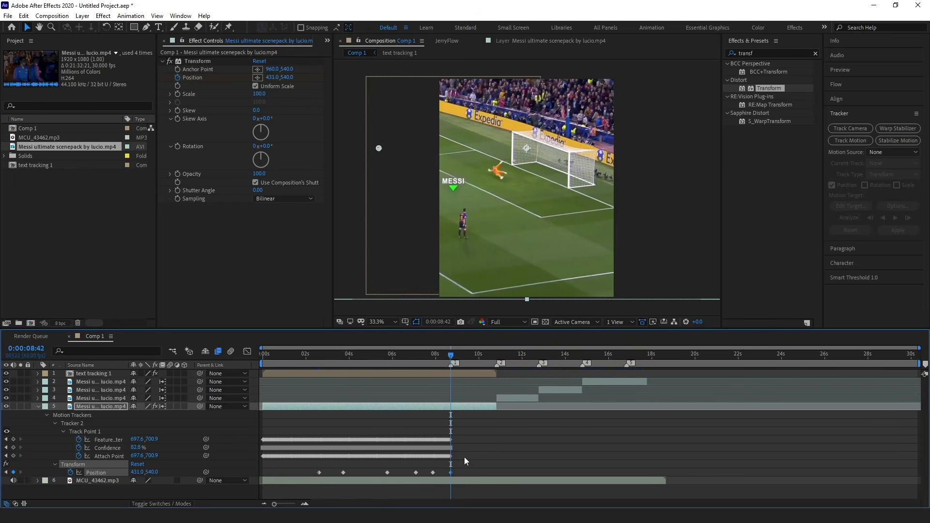
# Give the text tracking 1 layer the same Transform Position animation and adjust its keyframes so the tag stays above Messi.
pyautogui.moveTo(450, 357); pyautogui.dragTo(419, 359)
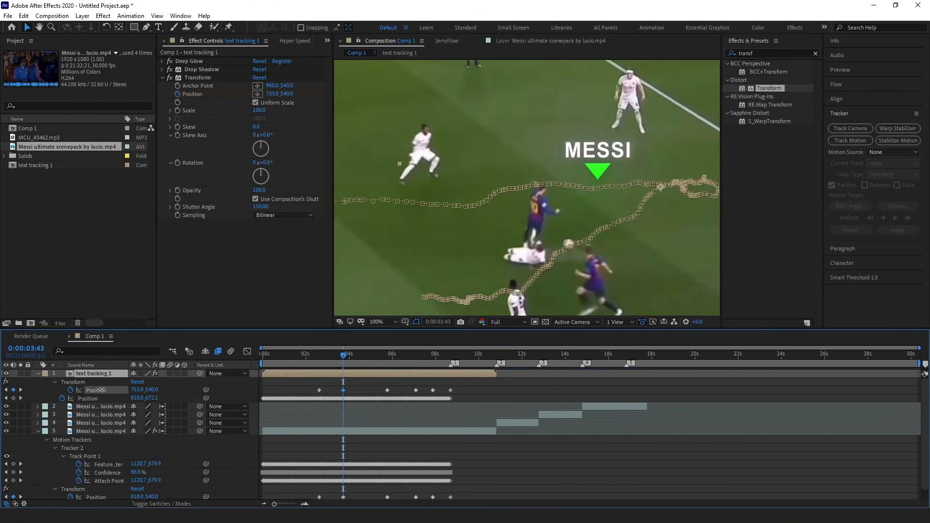
pyautogui.click(358, 355)
pyautogui.press('space')
pyautogui.press('space')
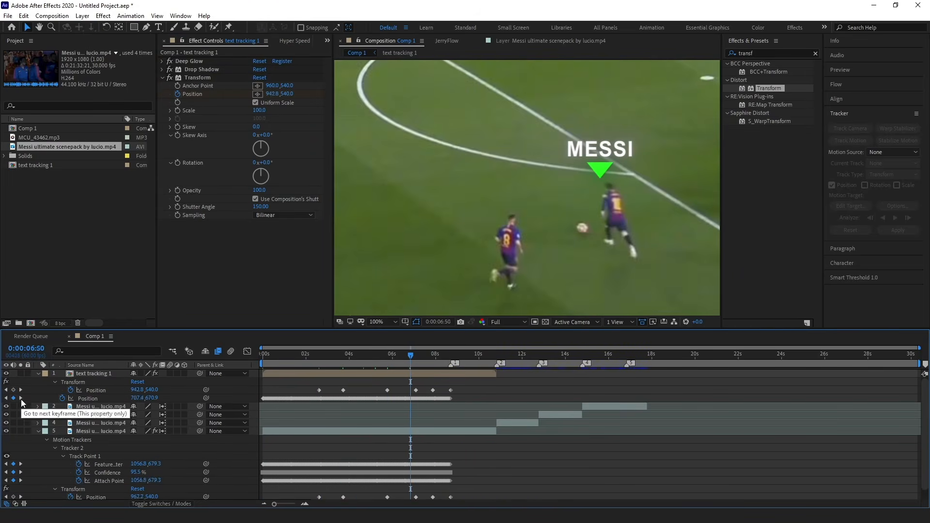
pyautogui.click(21, 390)
pyautogui.moveTo(138, 390)
pyautogui.mouseDown()
pyautogui.moveTo(150, 390)
pyautogui.moveTo(127, 391)
pyautogui.mouseUp()
pyautogui.click(21, 390)
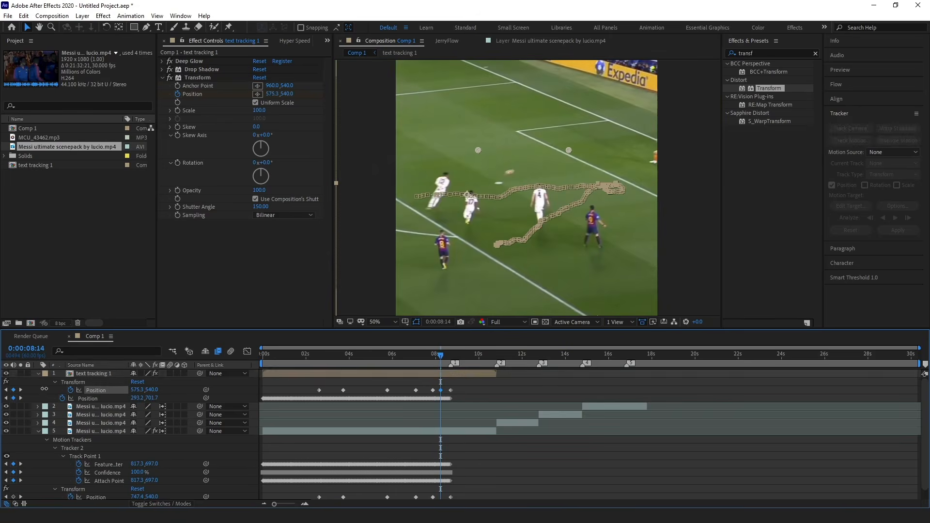
pyautogui.moveTo(442, 356); pyautogui.dragTo(443, 358)
pyautogui.click(448, 390)
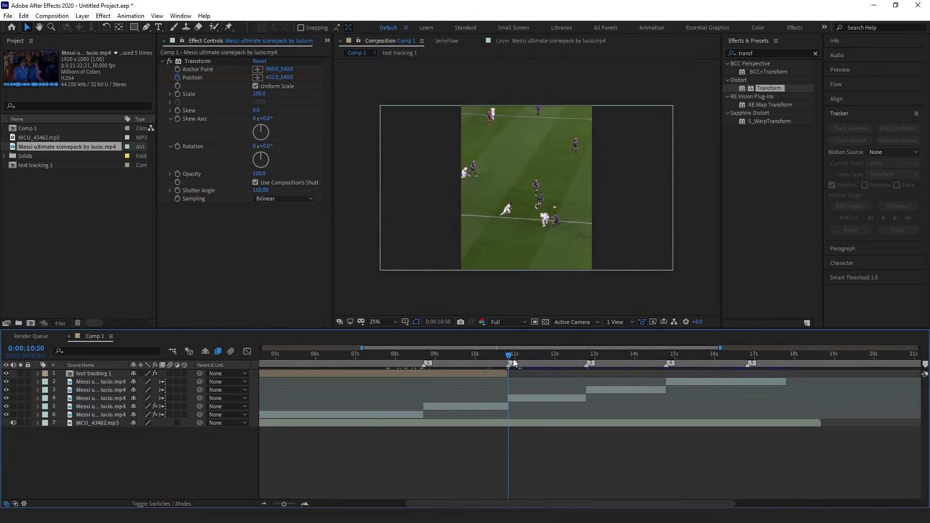
# Pan the clip between markers 2 and 3 using Transform Position X from 960 at 0:00:12:06 to 720 at 0:00:12:37, and preview it.
pyautogui.click(534, 398)
pyautogui.press('s')
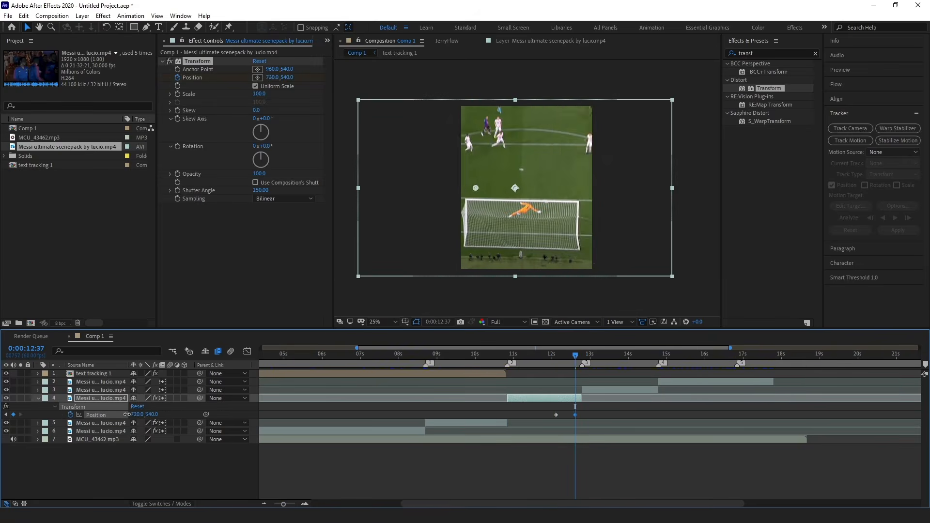
pyautogui.press('space')
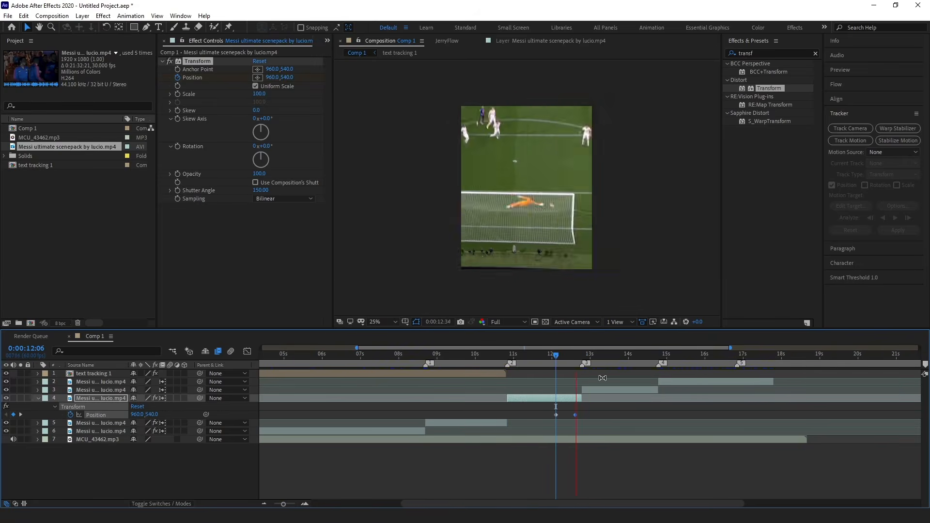
# Shift the clip between markers 3 and 4 horizontally and apply the Transform effect with a Shutter Angle of 150.
pyautogui.click(602, 390)
pyautogui.press('p')
pyautogui.moveTo(138, 406); pyautogui.dragTo(194, 406)
pyautogui.doubleClick(770, 89)
pyautogui.click(260, 191)
pyautogui.write('150')
pyautogui.press('Return')
# Keyframe the Transform effect's Position near the end of the clip before marker 4 to pan it horizontally, and preview the move.
pyautogui.press('u')
pyautogui.moveTo(615, 355); pyautogui.dragTo(633, 355)
pyautogui.moveTo(633, 407); pyautogui.dragTo(656, 407)
pyautogui.moveTo(656, 355)
pyautogui.mouseDown()
pyautogui.moveTo(625, 355)
pyautogui.moveTo(658, 355)
pyautogui.mouseUp()
pyautogui.moveTo(135, 406); pyautogui.dragTo(163, 407)
pyautogui.moveTo(657, 356)
pyautogui.mouseDown()
pyautogui.moveTo(613, 356)
pyautogui.moveTo(657, 355)
pyautogui.mouseUp()
pyautogui.press('u')
pyautogui.click(486, 473)
pyautogui.press('=')
pyautogui.press('space')
# Trim the end of the last Messi clip to marker 5.
pyautogui.moveTo(589, 355); pyautogui.dragTo(611, 355)
pyautogui.moveTo(701, 381)
pyautogui.mouseDown()
pyautogui.moveTo(639, 353)
pyautogui.moveTo(665, 324)
pyautogui.mouseUp()
pyautogui.click(654, 450)
# Preview the clip between markers 4 and 5 and set its Position to 664, 675 to centre Messi.
pyautogui.moveTo(657, 356); pyautogui.dragTo(551, 361)
pyautogui.press('space')
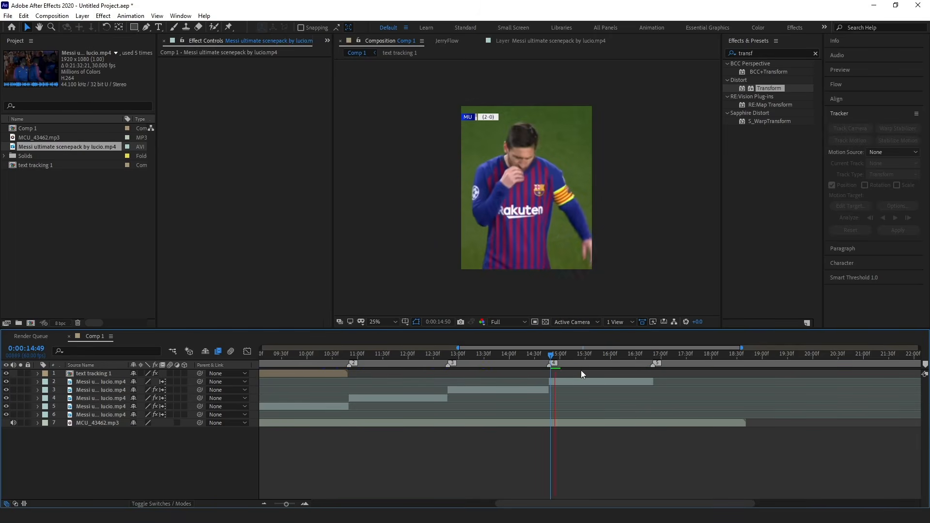
pyautogui.click(583, 382)
pyautogui.press('space')
pyautogui.press('p')
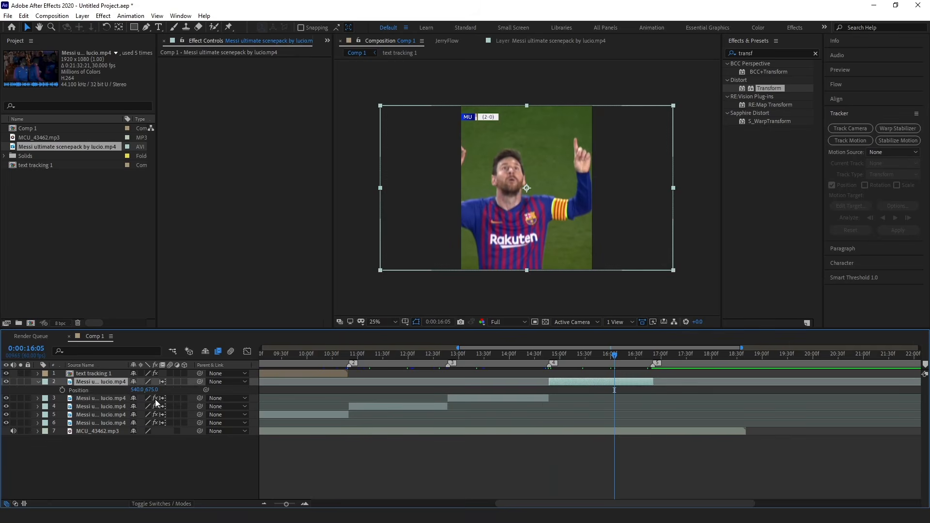
pyautogui.press('space')
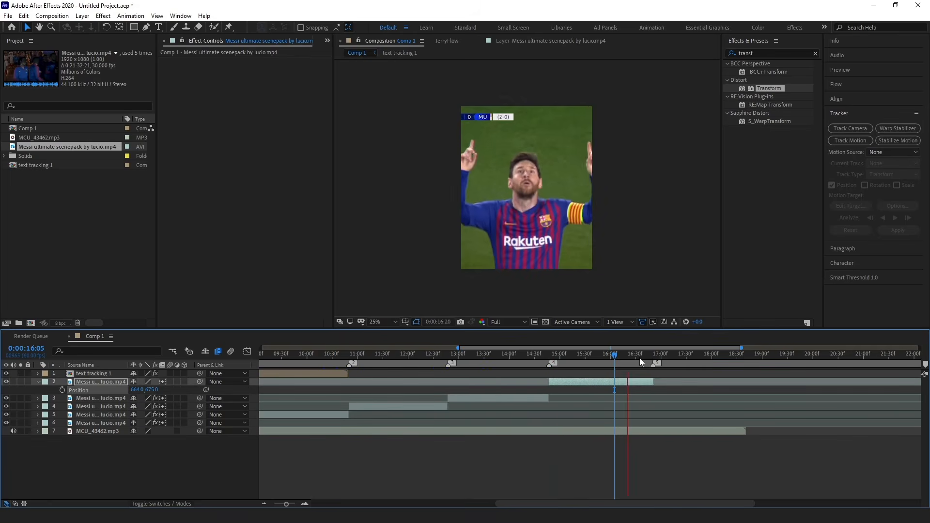
pyautogui.press('space')
pyautogui.press('s')
pyautogui.hotkey('shift', 'p')
pyautogui.click(584, 459)
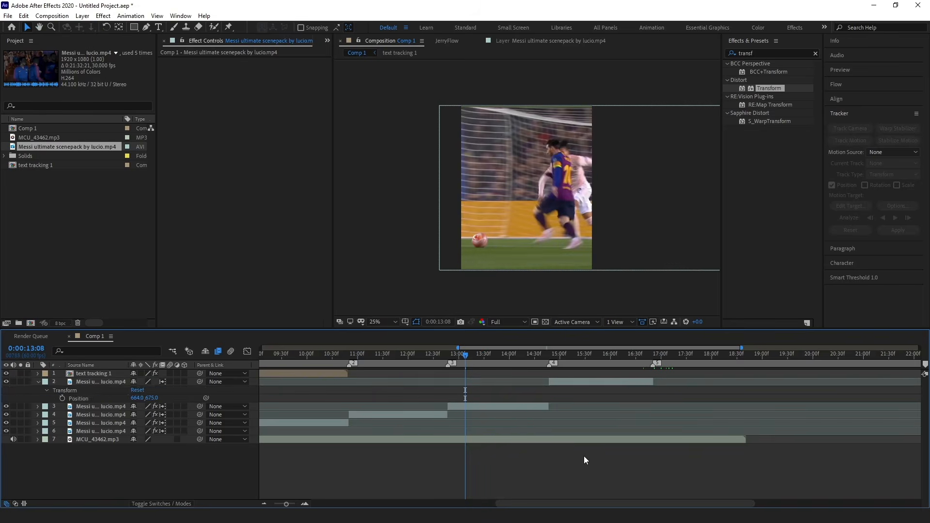
pyautogui.press('s')
pyautogui.press('s')
# Pre-compose the clip between markers 2 and 3 with all attributes moved, naming the composition 1.
pyautogui.moveTo(465, 356); pyautogui.dragTo(350, 364)
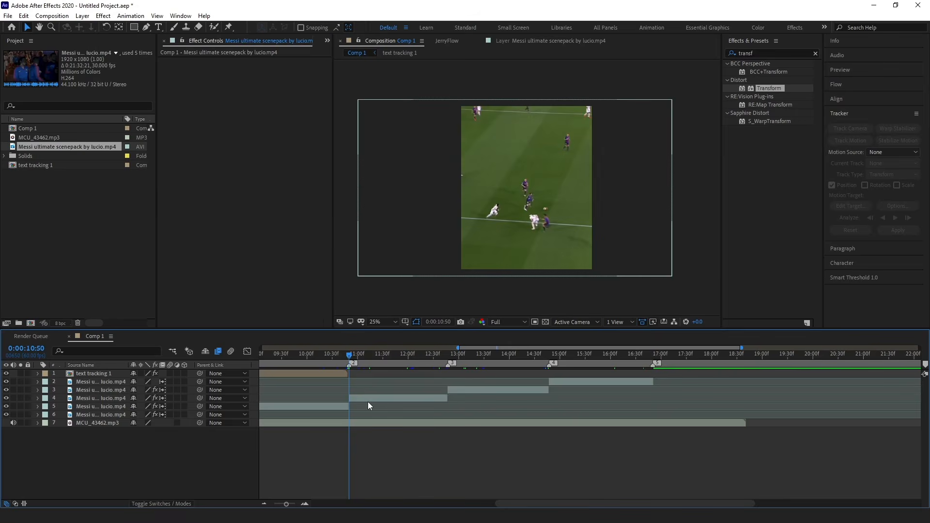
pyautogui.click(368, 400)
pyautogui.hotkey('ctrl', 'shift', 'c')
pyautogui.click(516, 198)
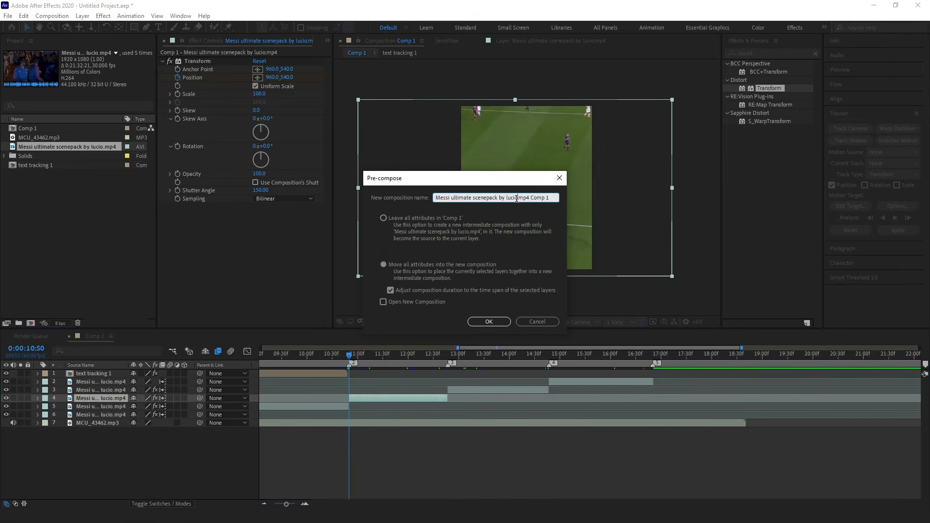
pyautogui.hotkey('ctrl', 'a')
pyautogui.press('BackSpace')
pyautogui.write('Me')
pyautogui.press('BackSpace')
pyautogui.press('BackSpace')
pyautogui.write('1')
pyautogui.press('Return')
# Pre-compose the clip between markers 3 and 4 under the name 1, moving all its attributes.
pyautogui.click(481, 387)
pyautogui.hotkey('ctrl', 'shift', 'c')
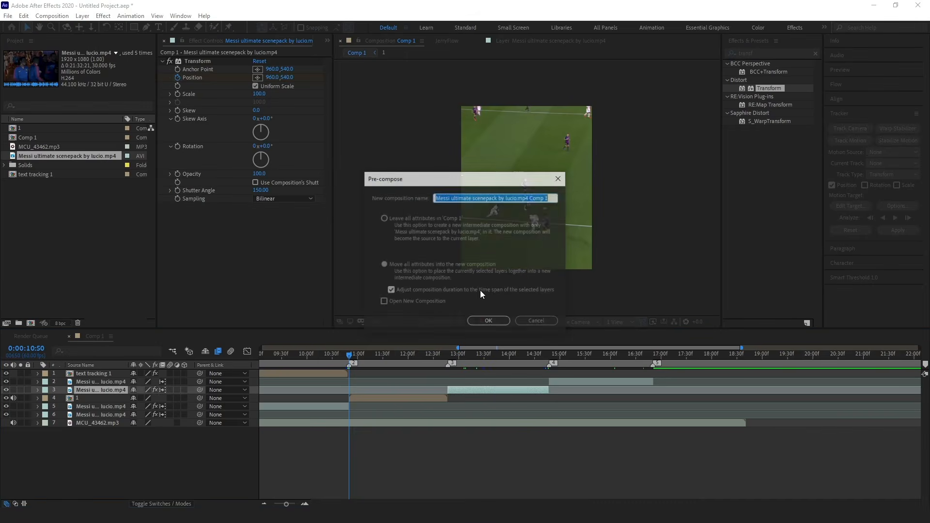
pyautogui.doubleClick(475, 196)
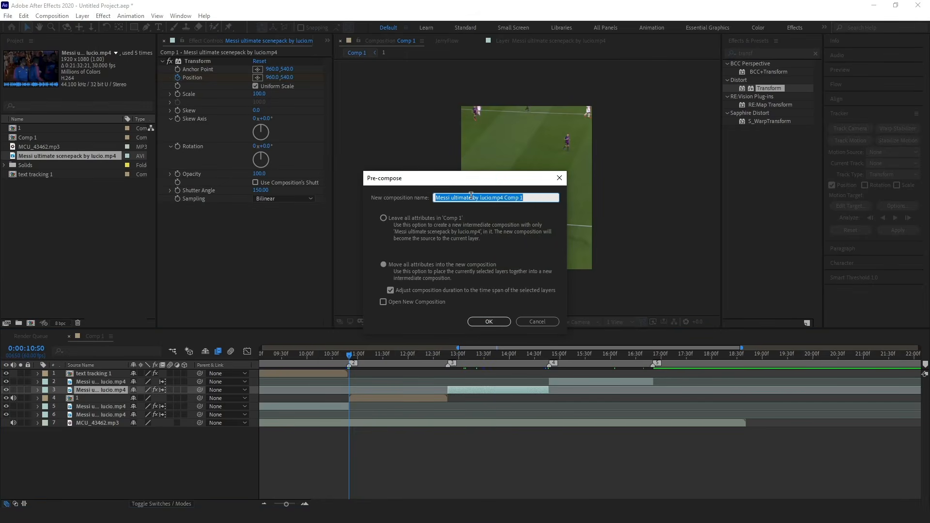
pyautogui.write('1')
pyautogui.press('Return')
# Pre-compose the clip between markers 4 and 5 as 1 and preview the edit from marker 2.
pyautogui.click(567, 381)
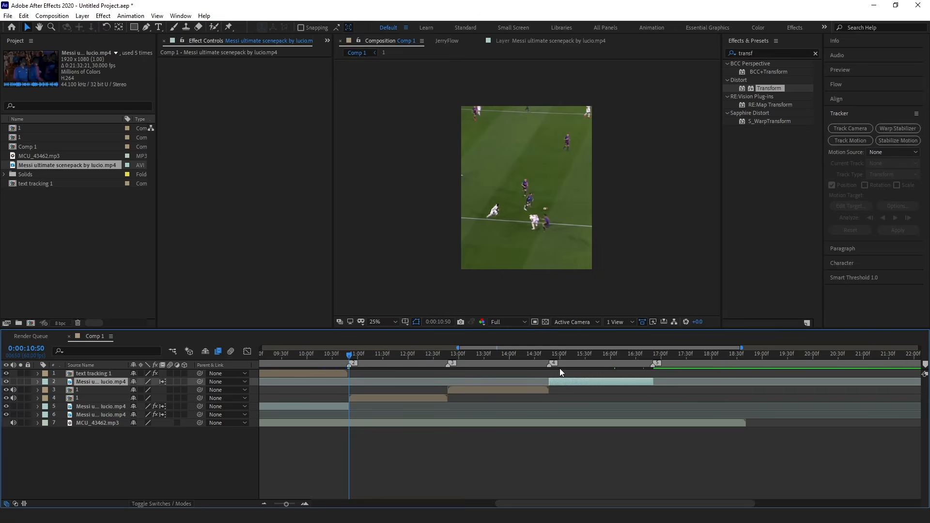
pyautogui.hotkey('ctrl', 'shift', 'c')
pyautogui.tripleClick(470, 198)
pyautogui.write('1')
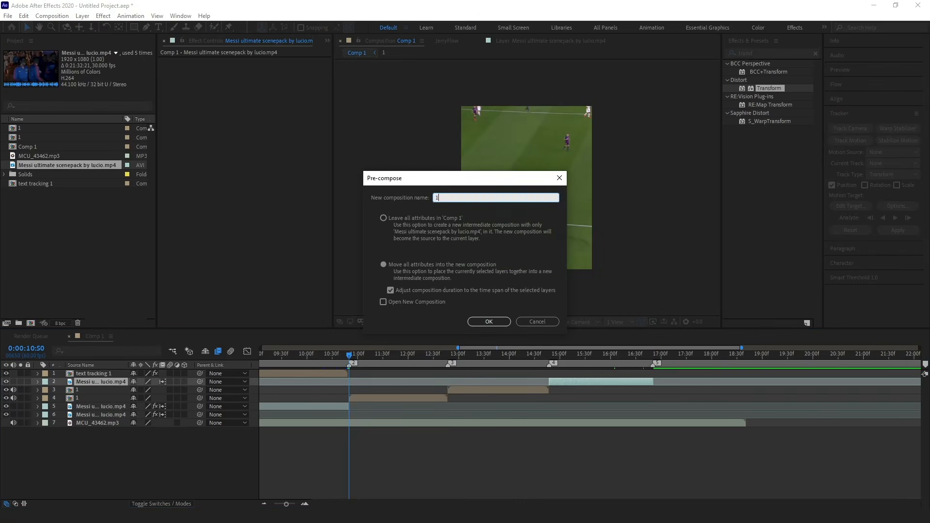
pyautogui.press('Return')
pyautogui.press('space')
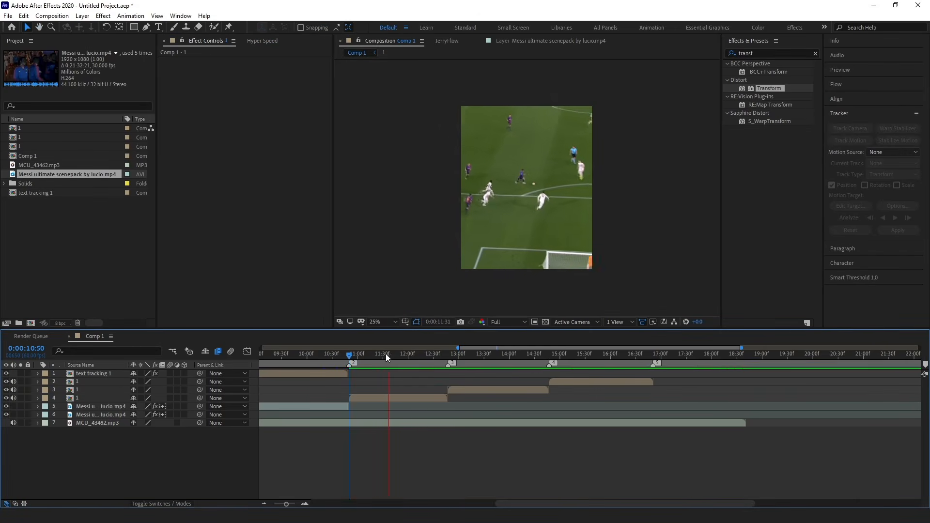
pyautogui.press('space')
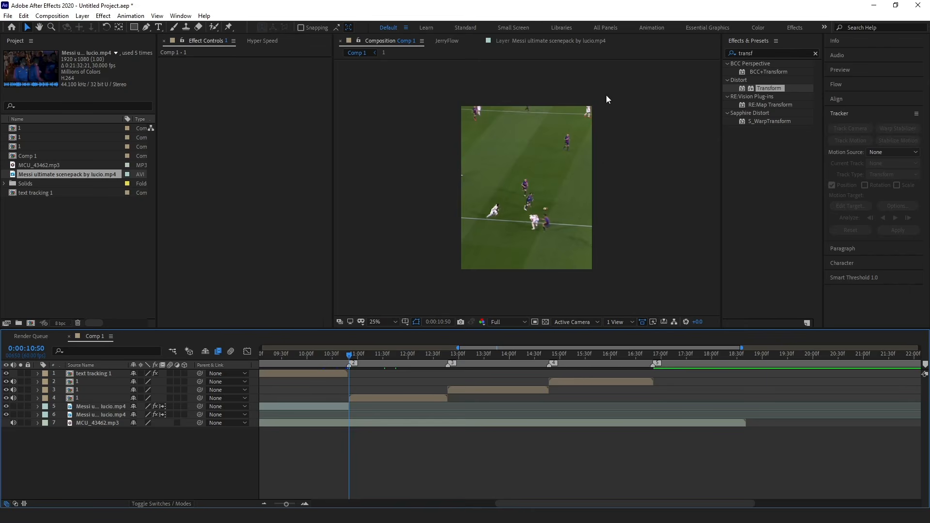
# Find the Twixtor Pro effect and apply it to the pre-composed clip between markers 2 and 3.
pyautogui.moveTo(286, 504)
pyautogui.mouseDown()
pyautogui.moveTo(275, 504)
pyautogui.moveTo(286, 504)
pyautogui.mouseUp()
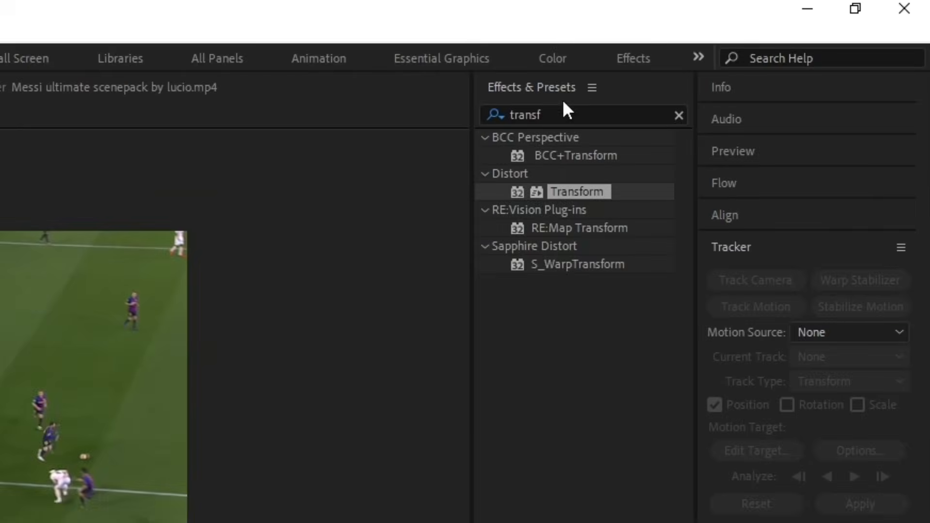
pyautogui.click(635, 90)
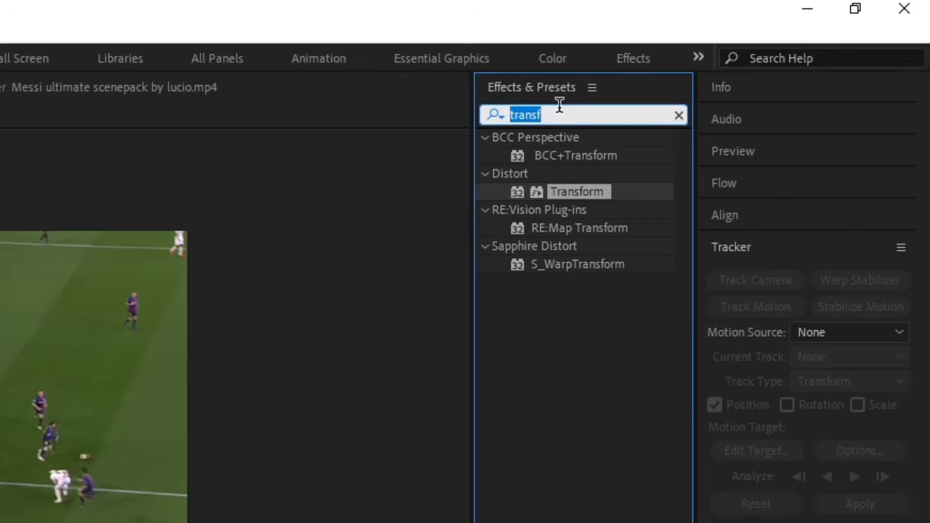
pyautogui.press('BackSpace')
pyautogui.write('twix')
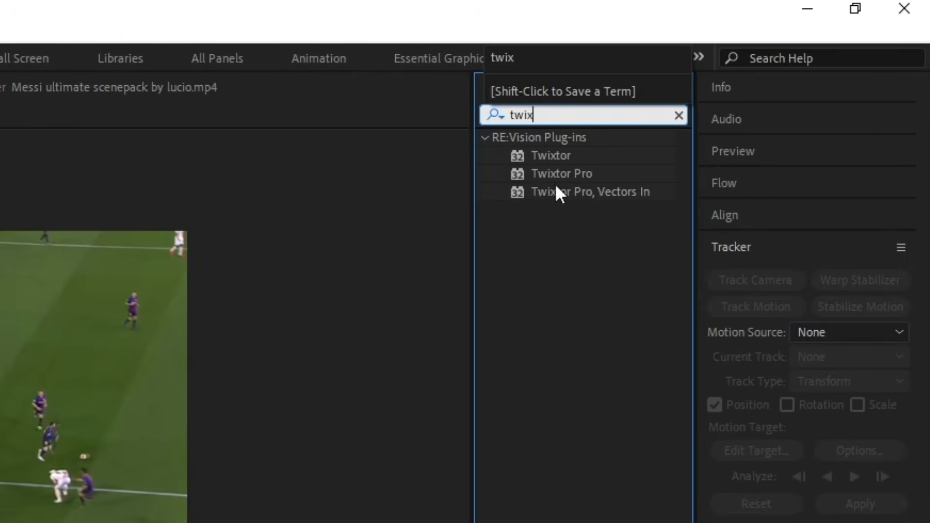
pyautogui.doubleClick(562, 174)
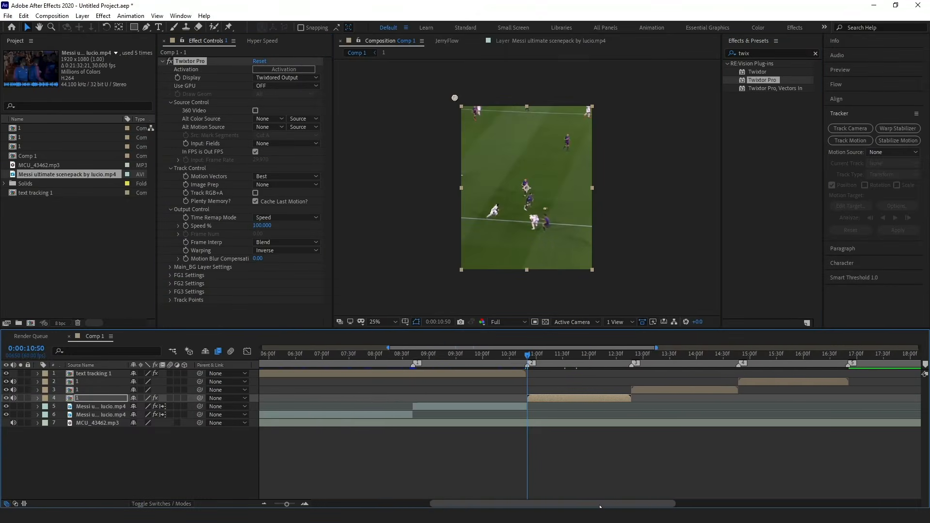
pyautogui.moveTo(599, 506); pyautogui.dragTo(638, 506)
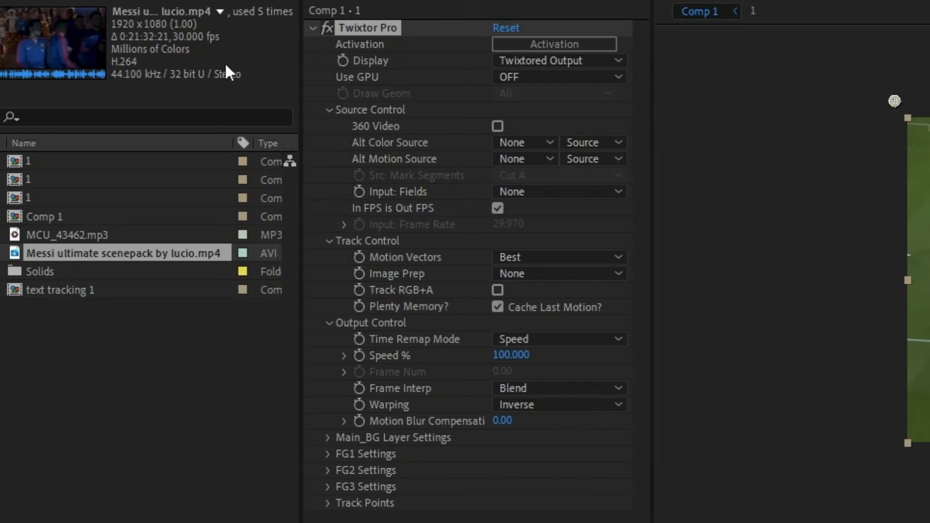
# Turn off In FPS is Out FPS in Twixtor Pro and set the input frame rate to 25.
pyautogui.click(497, 208)
pyautogui.click(511, 224)
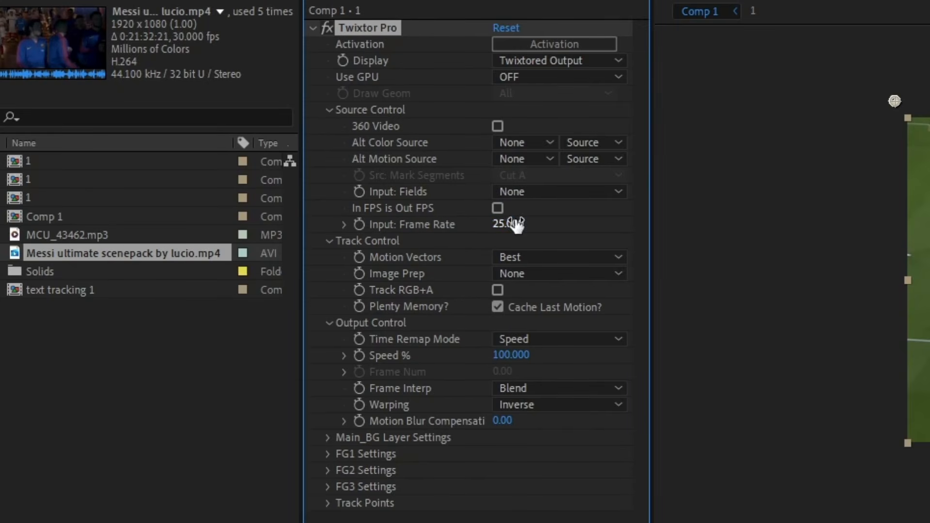
pyautogui.write('25.0')
pyautogui.press('Return')
# Set Twixtor Pro's Image Prep to Contrast/Edge Enhance, Frame Interp to Motion Weighted Blend and Warping to Inverse w/ Smart Blend.
pyautogui.click(538, 274)
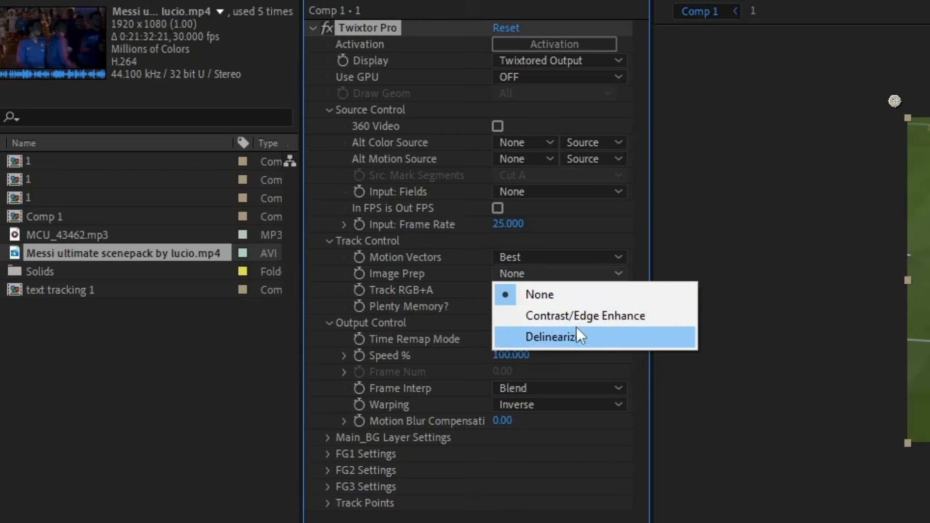
pyautogui.click(567, 316)
pyautogui.click(562, 388)
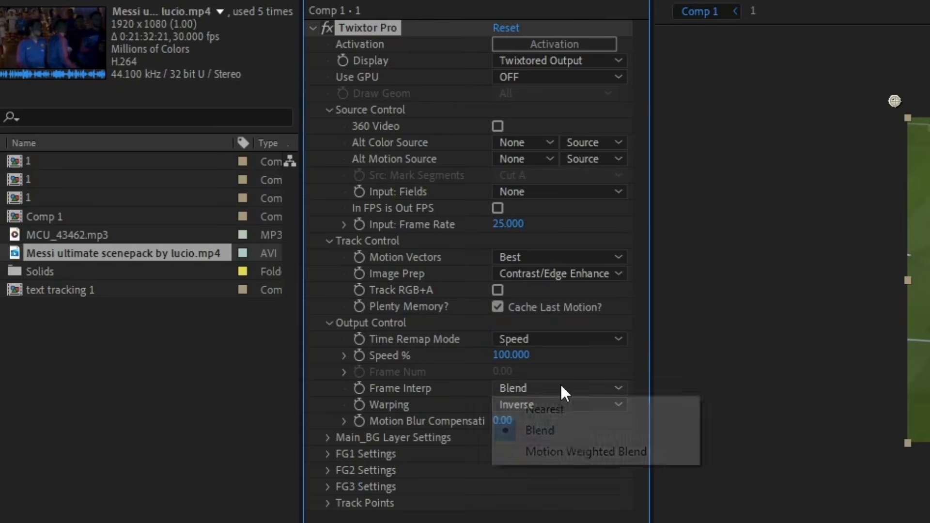
pyautogui.click(565, 452)
pyautogui.click(516, 406)
pyautogui.click(543, 449)
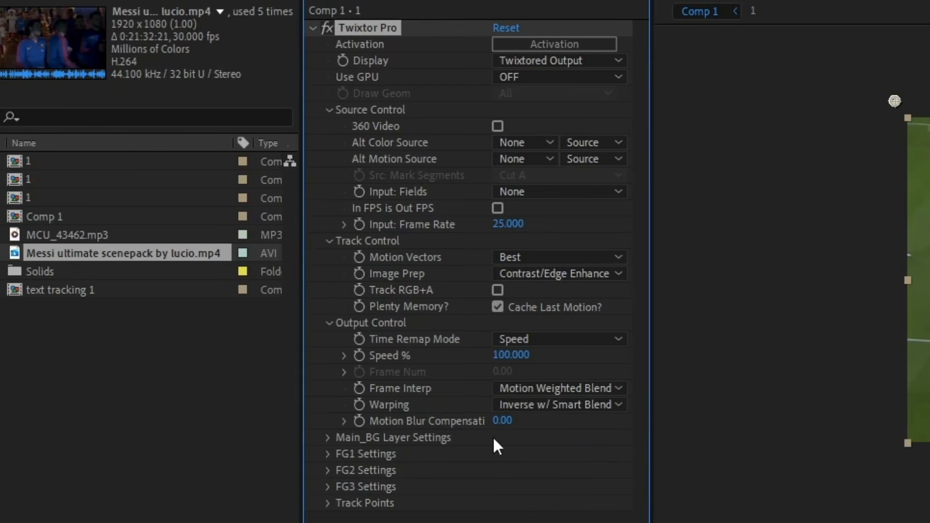
# Keyframe Twixtor Pro's Speed % at 150 on markers 2 and 3 and at 25 around 0:00:11:50 between them.
pyautogui.write('150')
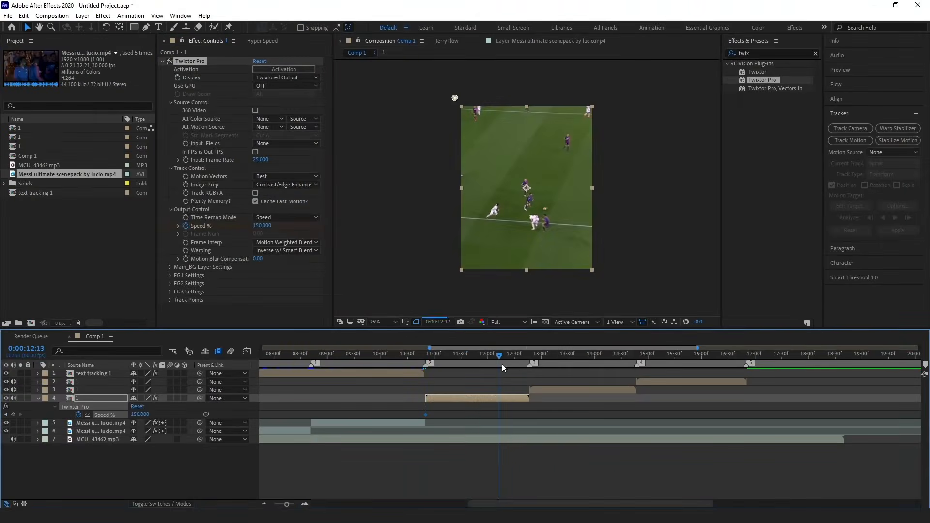
pyautogui.moveTo(502, 367); pyautogui.dragTo(530, 365)
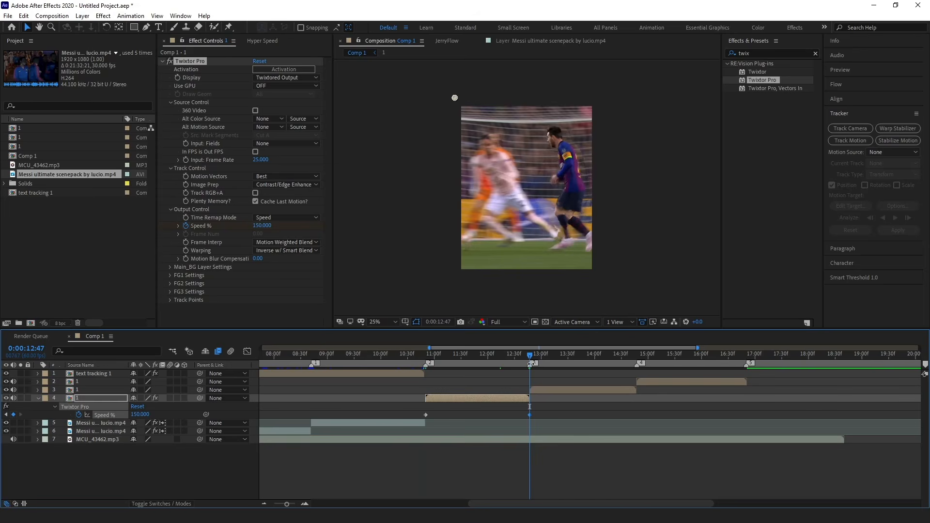
pyautogui.moveTo(518, 358); pyautogui.dragTo(482, 359)
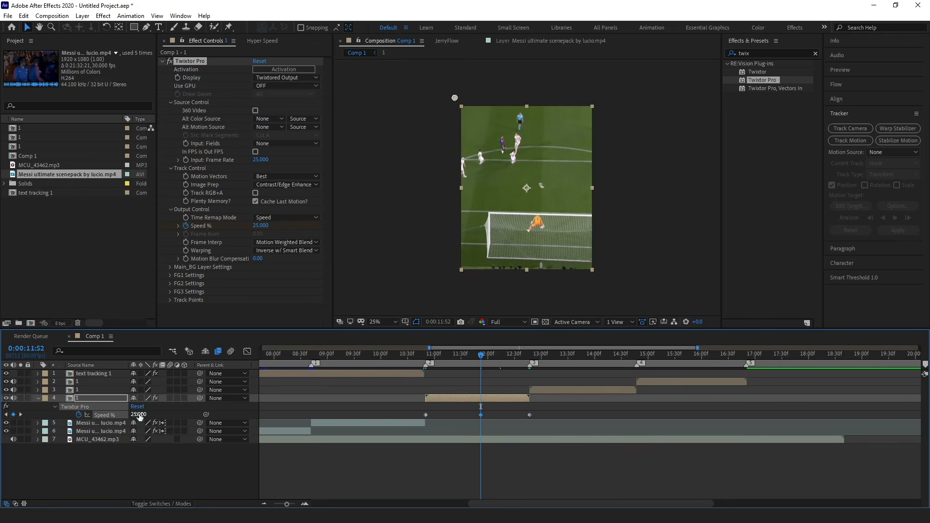
pyautogui.moveTo(481, 415); pyautogui.dragTo(477, 413)
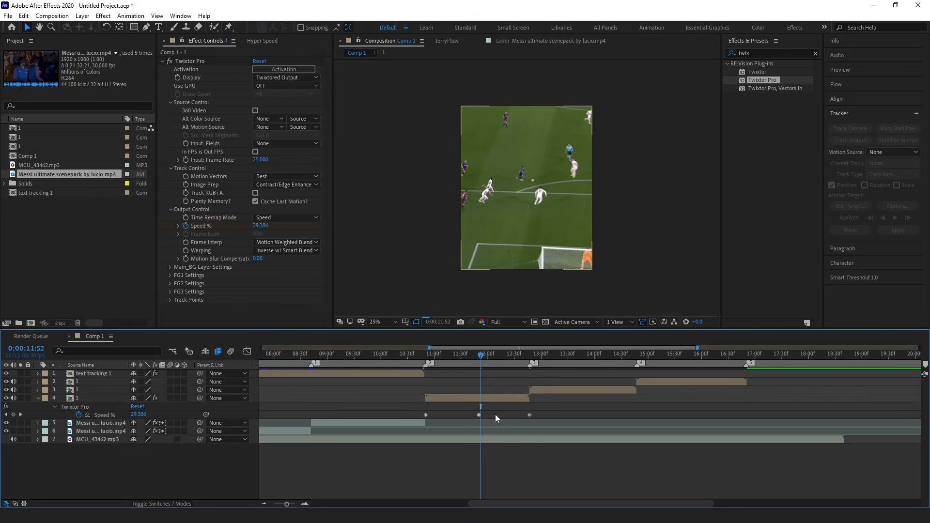
# Apply Easy Ease to the three Speed % keyframes of the clip between markers 2 and 3.
pyautogui.press('u')
pyautogui.click(495, 398)
pyautogui.press('u')
pyautogui.press('F9')
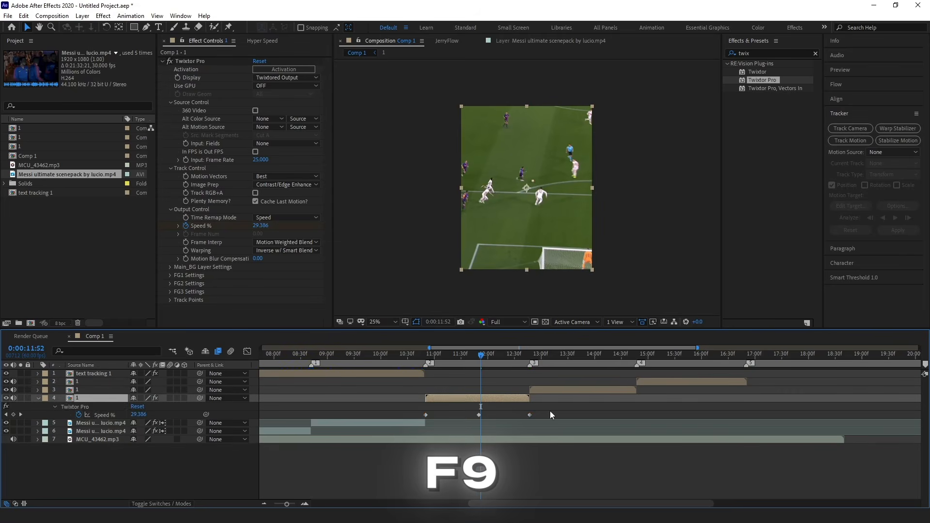
pyautogui.moveTo(551, 411); pyautogui.dragTo(388, 422)
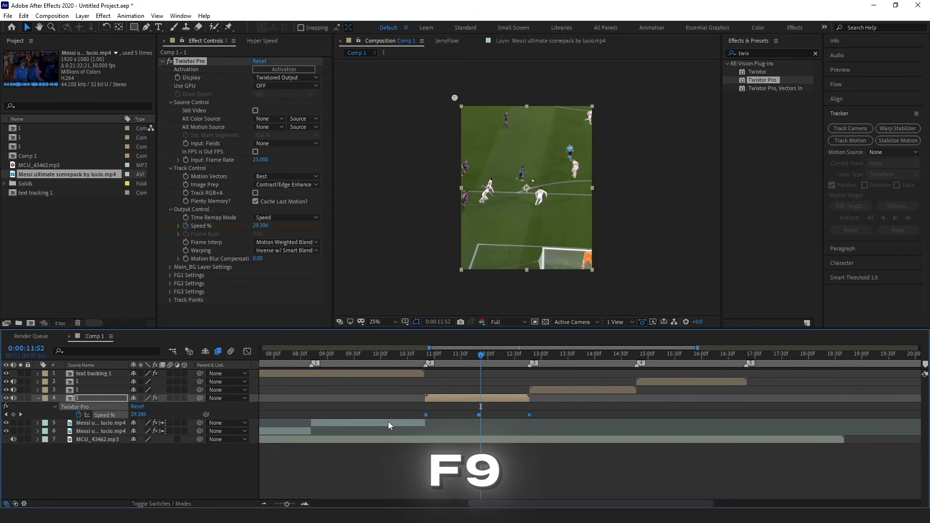
pyautogui.click(513, 405)
pyautogui.press('j')
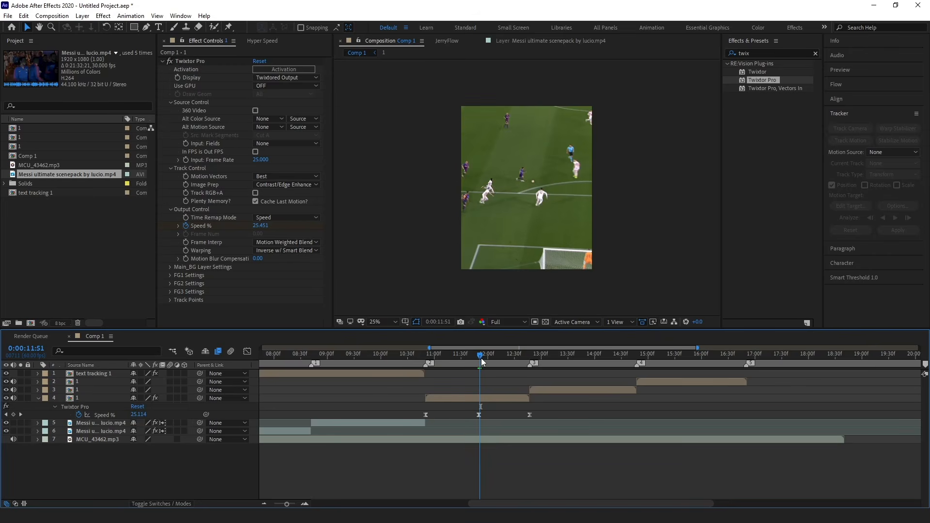
# Open the Speed % graph and pull the first keyframe's outgoing handle almost straight down for a steep initial drop.
pyautogui.moveTo(485, 418); pyautogui.dragTo(334, 339)
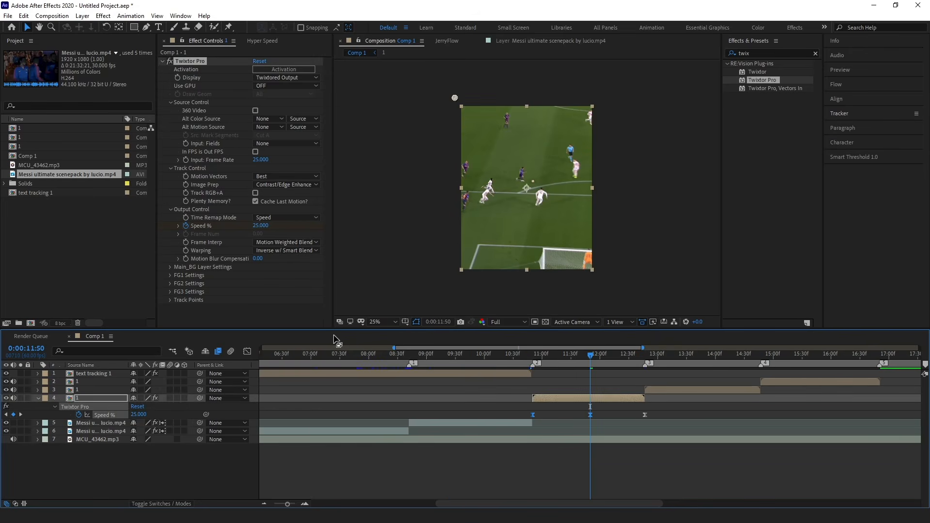
pyautogui.click(247, 348)
pyautogui.click(304, 504)
pyautogui.click(310, 425)
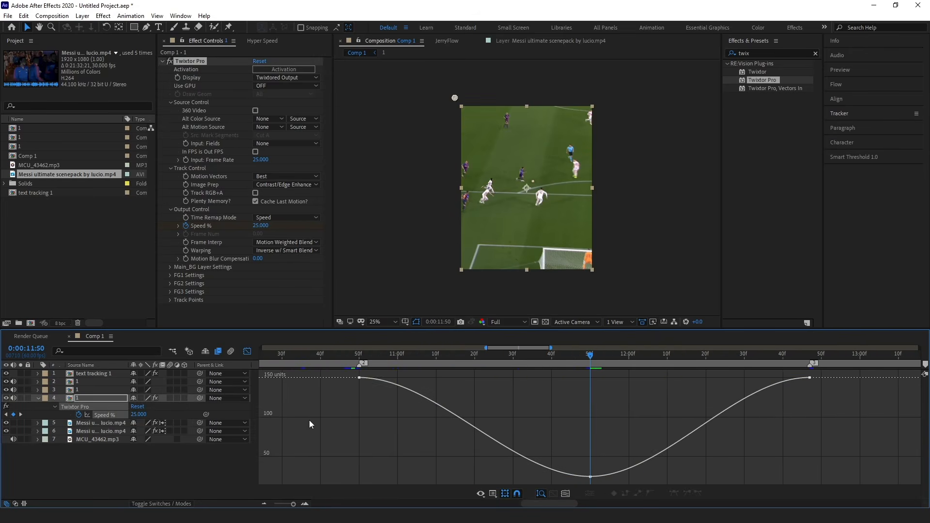
pyautogui.click(359, 377)
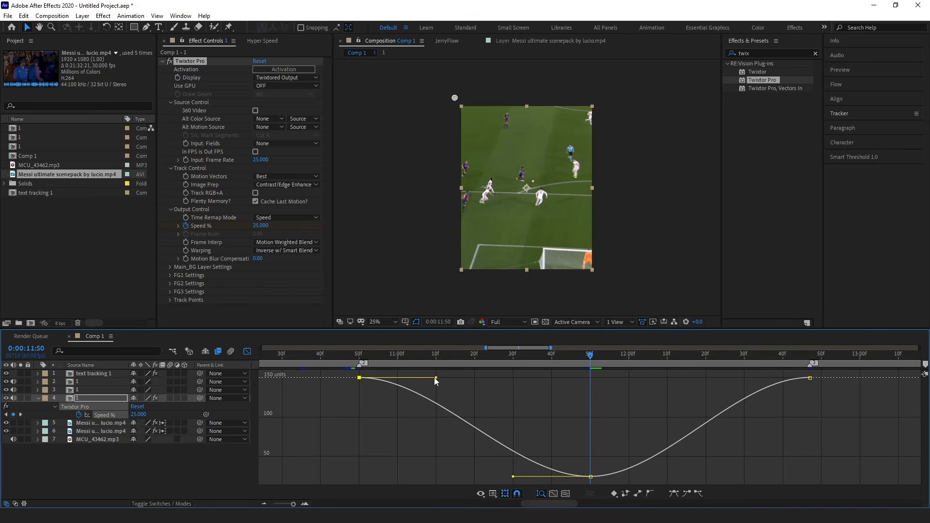
pyautogui.moveTo(434, 378); pyautogui.dragTo(349, 469)
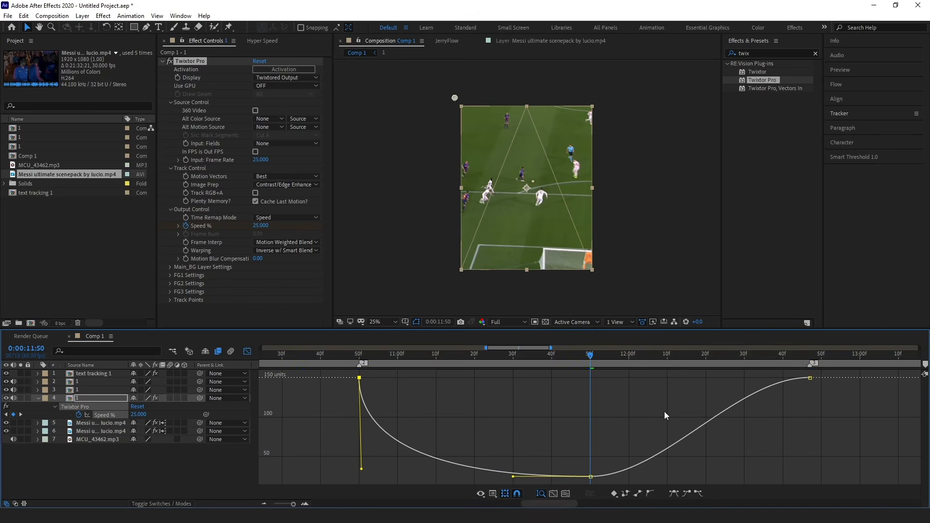
# Pull the last Speed % keyframe's incoming handle almost straight down for a steep final rise, and close the graph.
pyautogui.click(810, 378)
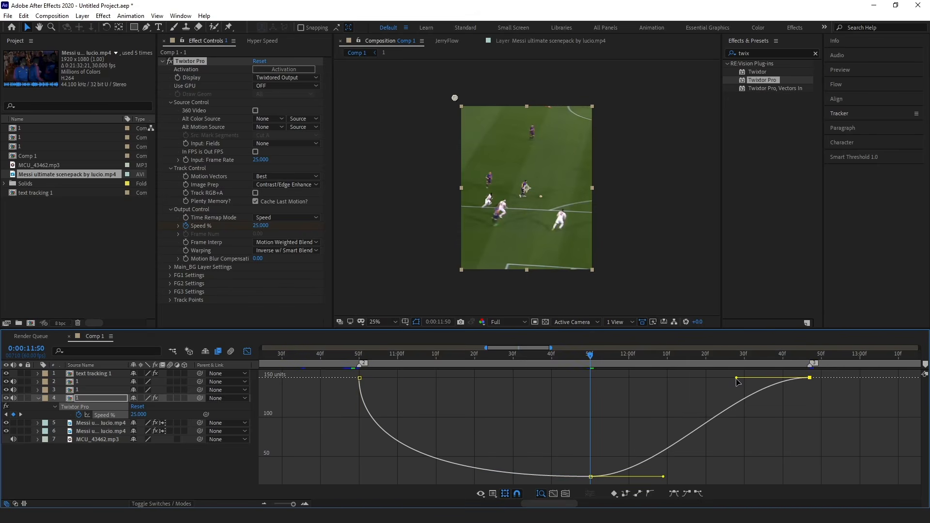
pyautogui.moveTo(736, 378); pyautogui.dragTo(839, 474)
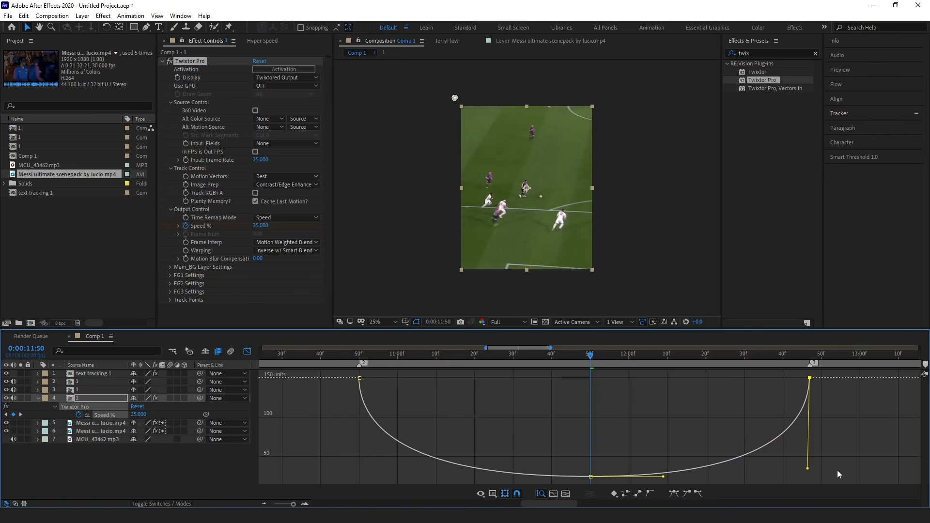
pyautogui.click(247, 351)
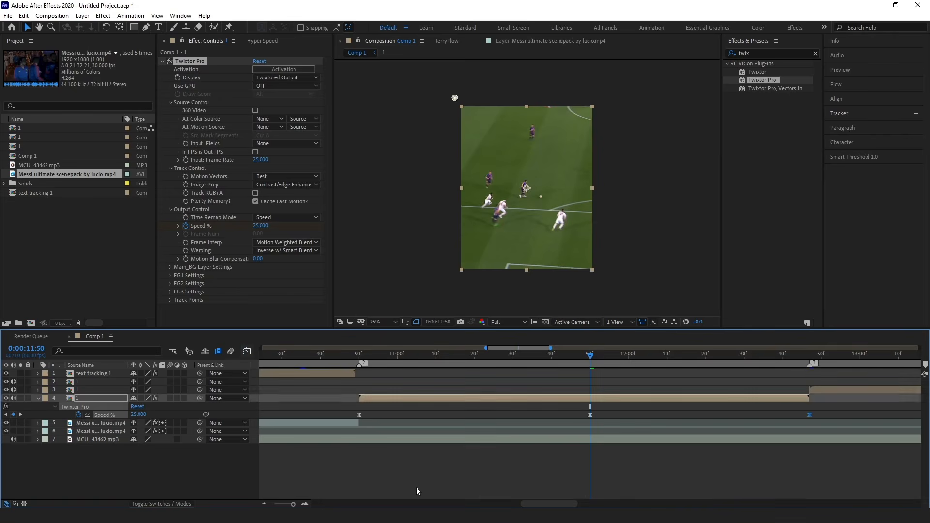
# Play back the speed-ramped clip between markers 2 and 3, starting just before marker 2.
pyautogui.press('-')
pyautogui.press('-')
pyautogui.moveTo(583, 360); pyautogui.dragTo(507, 371)
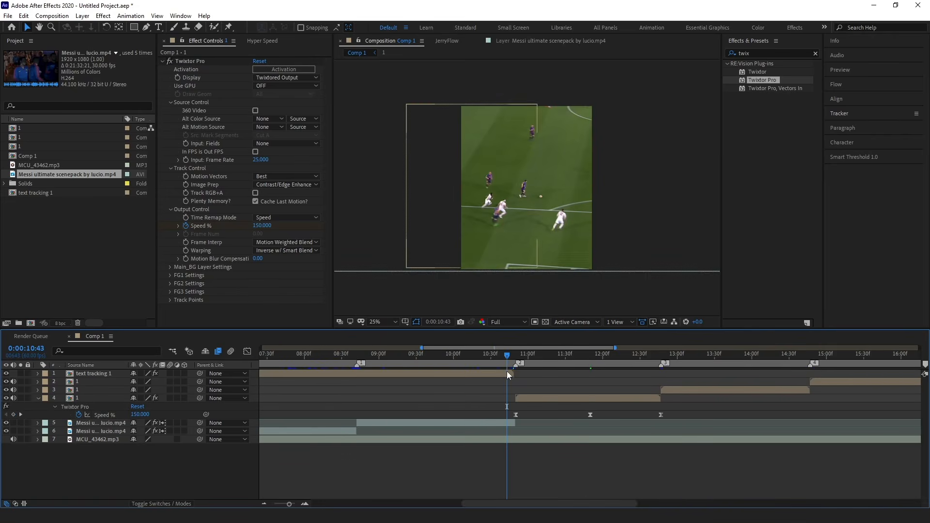
pyautogui.press('space')
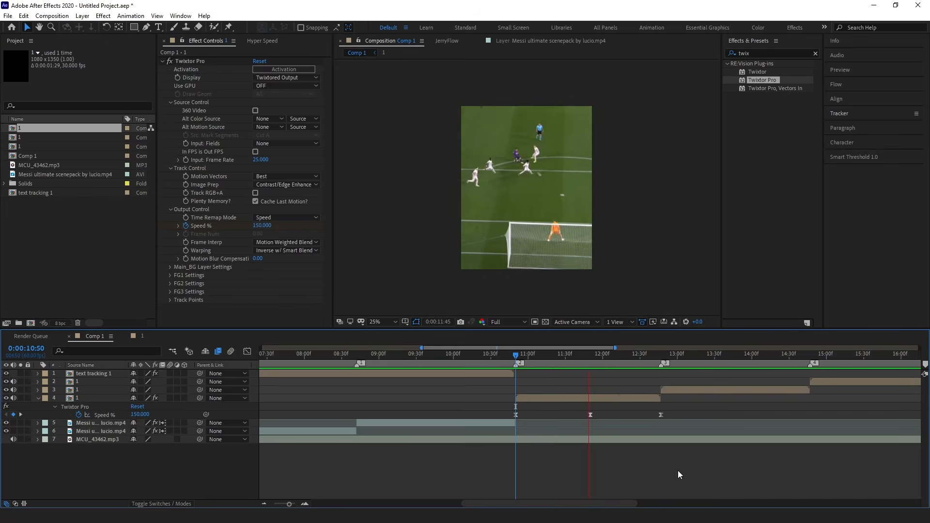
pyautogui.click(699, 358)
pyautogui.moveTo(699, 357); pyautogui.dragTo(516, 364)
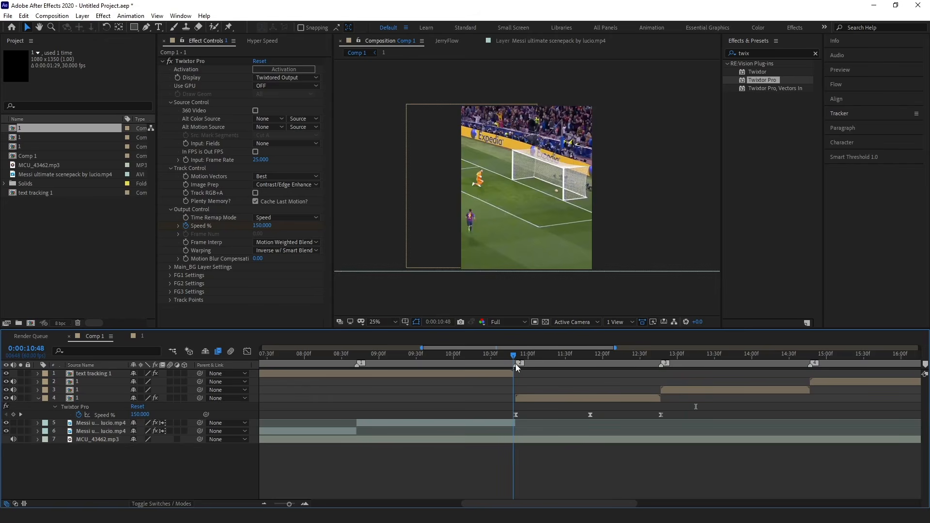
pyautogui.press('space')
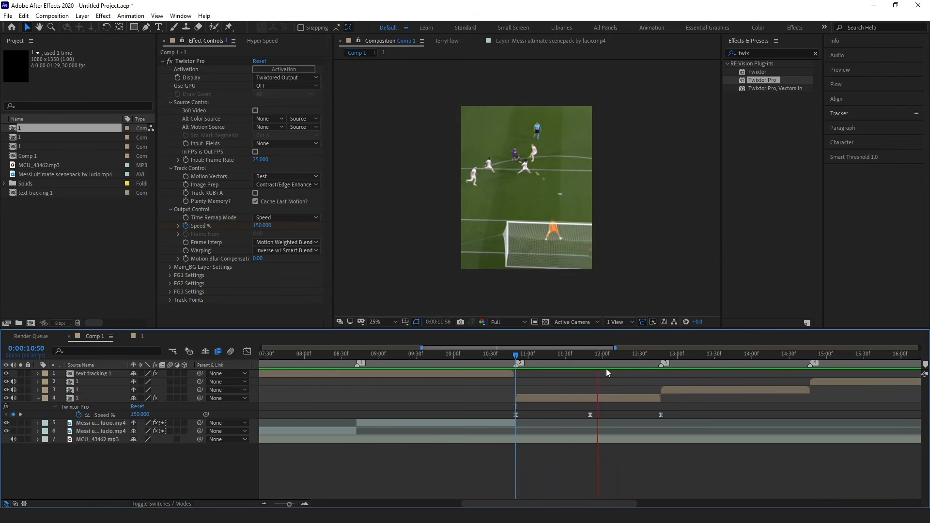
# Copy Twixtor Pro with its Speed % keyframes from the clip between markers 2 and 3 and paste it at 0:00:12:47 onto the next clip.
pyautogui.moveTo(672, 361); pyautogui.dragTo(524, 367)
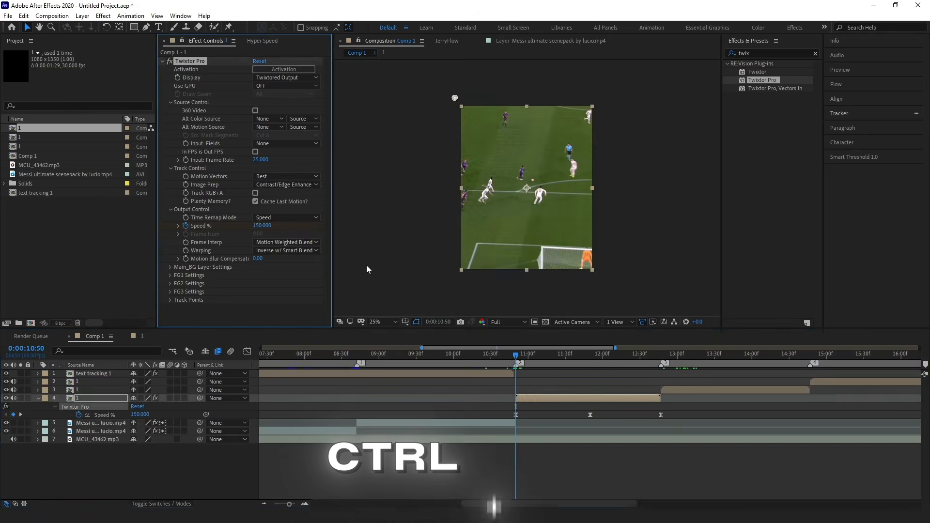
pyautogui.hotkey('ctrl', 'c')
pyautogui.moveTo(533, 363); pyautogui.dragTo(660, 364)
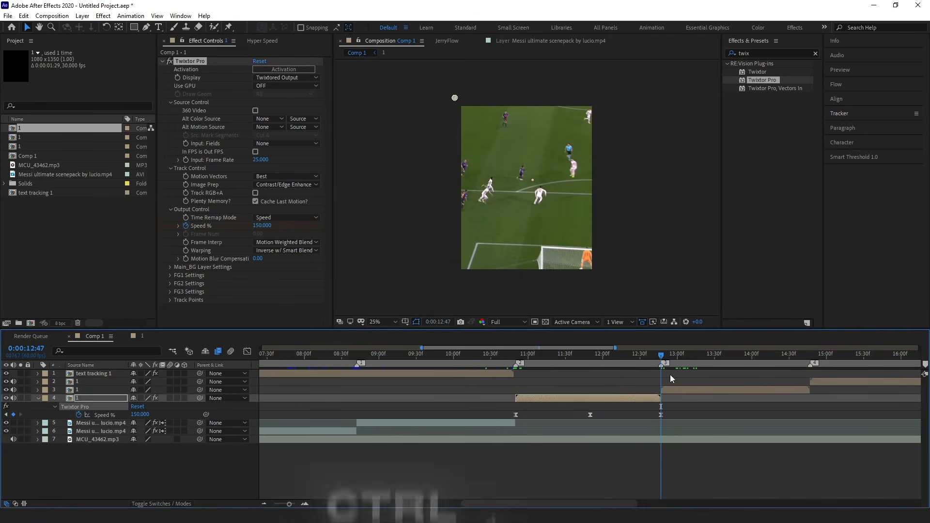
pyautogui.click(676, 388)
pyautogui.hotkey('ctrl', 'v')
pyautogui.moveTo(555, 507); pyautogui.dragTo(597, 508)
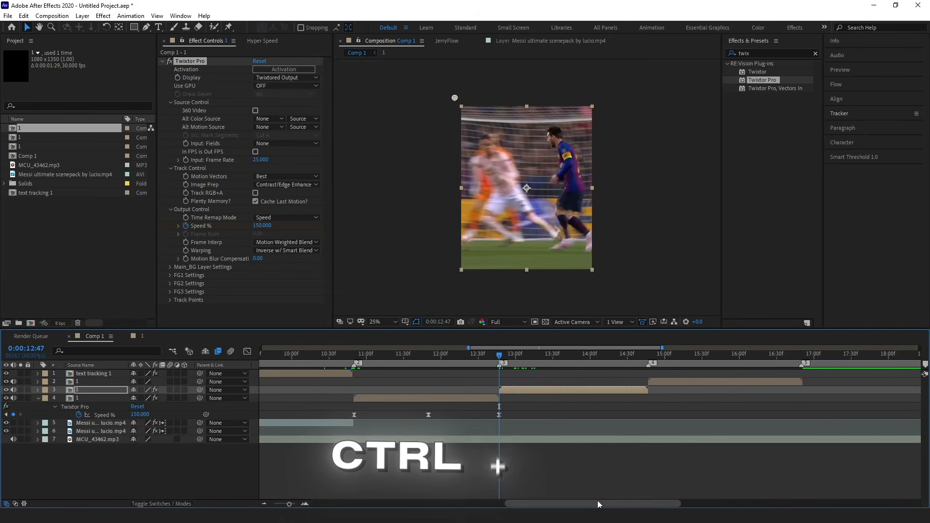
pyautogui.hotkey('ctrl', 'v')
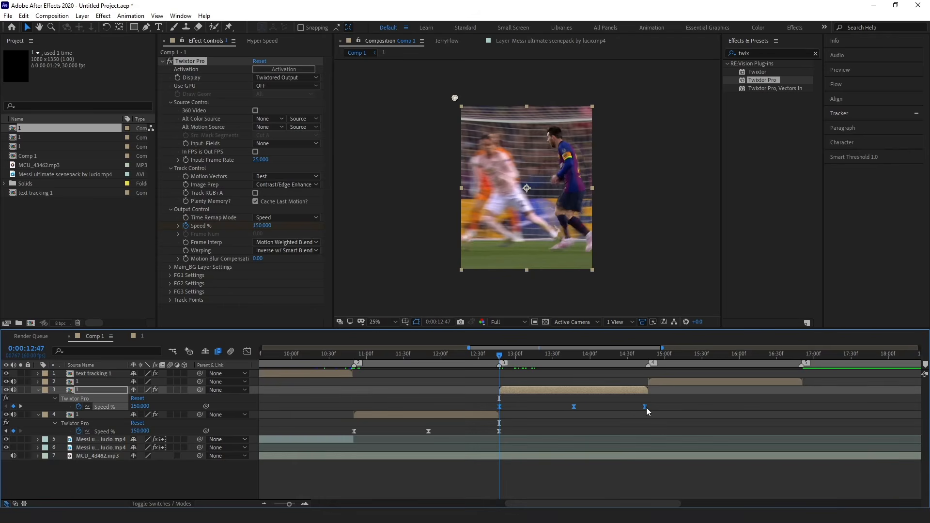
# Extend the pasted ramp by moving its last Speed % keyframe to the clip's end at marker 4, and collapse the keyframes.
pyautogui.moveTo(645, 407); pyautogui.dragTo(662, 406)
pyautogui.click(679, 397)
pyautogui.press('u')
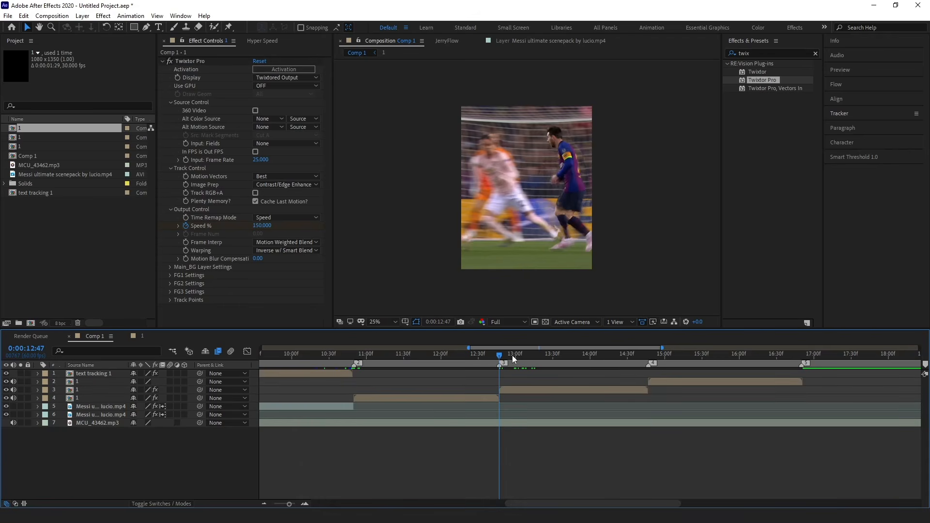
# Paste the Twixtor Pro speed ramp at 0:00:14:47 onto the clip between markers 4 and 5, and collapse its keyframes.
pyautogui.click(661, 382)
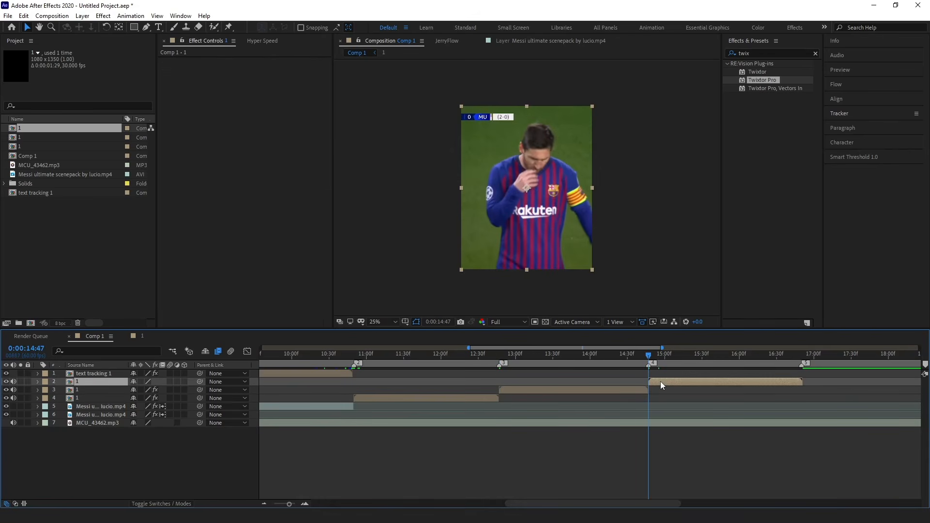
pyautogui.hotkey('ctrl', 'v')
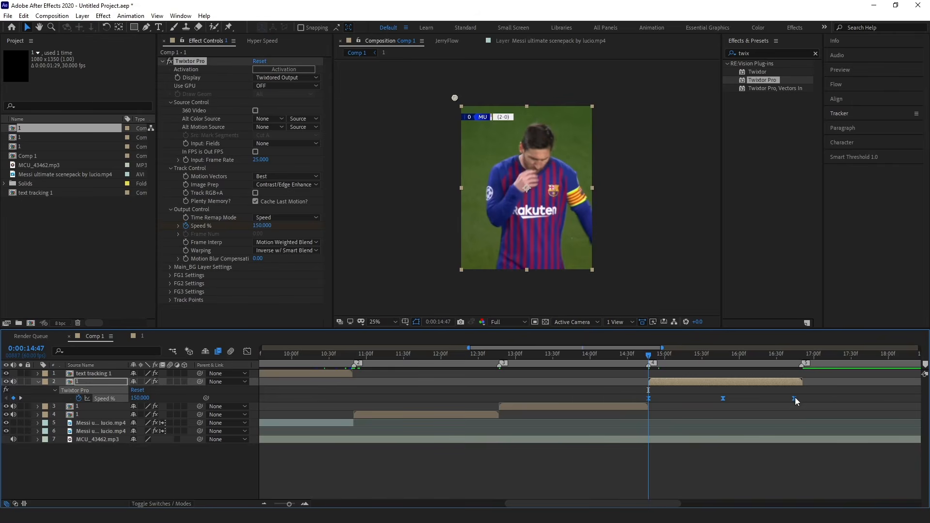
pyautogui.click(805, 397)
pyautogui.press('u')
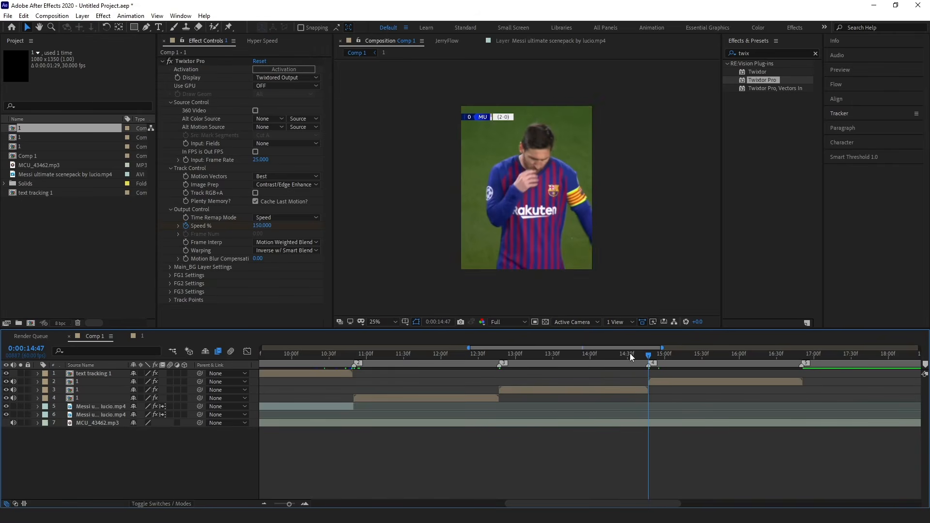
# Fit the whole edit in the timeline and preview it from 0:00:00:00.
pyautogui.moveTo(630, 353); pyautogui.dragTo(501, 356)
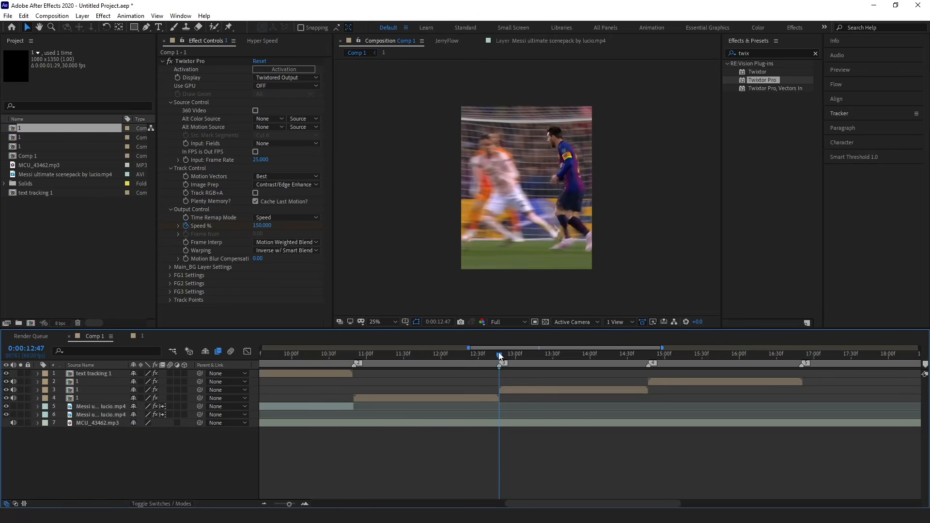
pyautogui.press('d')
pyautogui.click(280, 505)
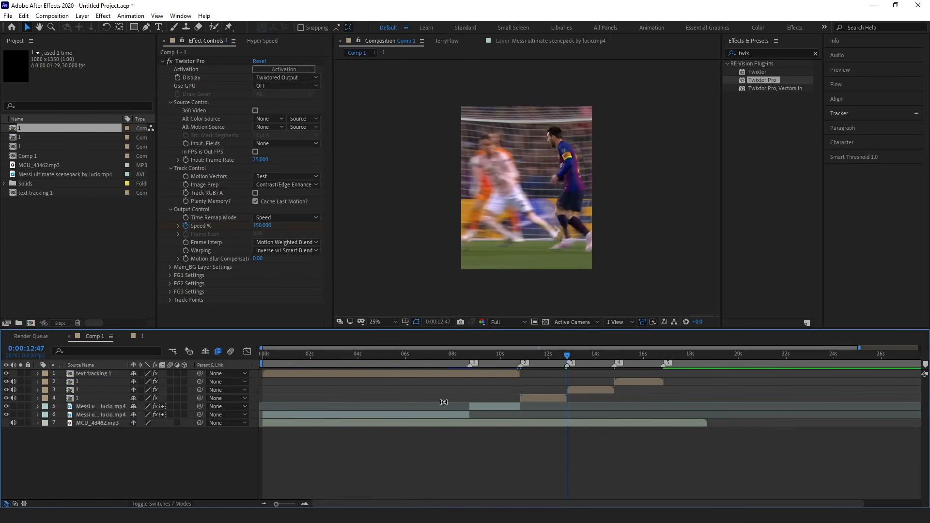
pyautogui.moveTo(569, 361); pyautogui.dragTo(263, 356)
pyautogui.press('space')
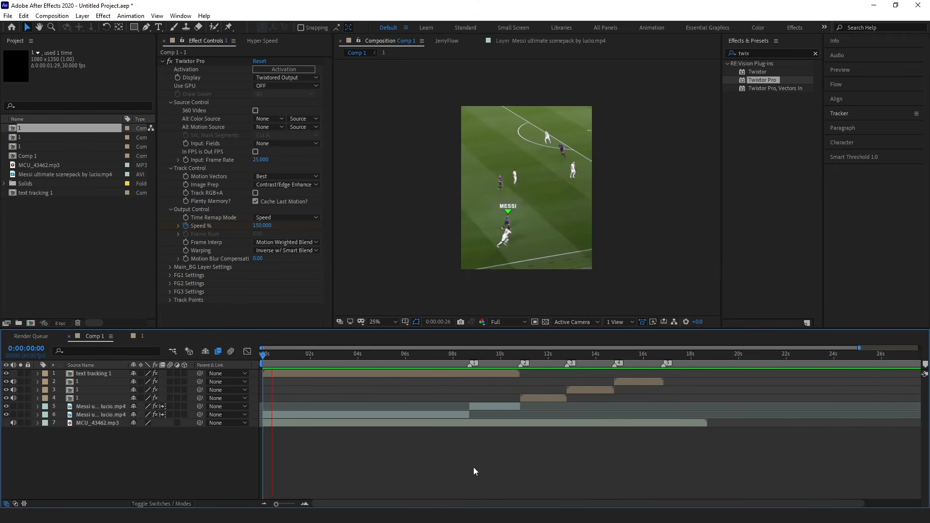
pyautogui.press('space')
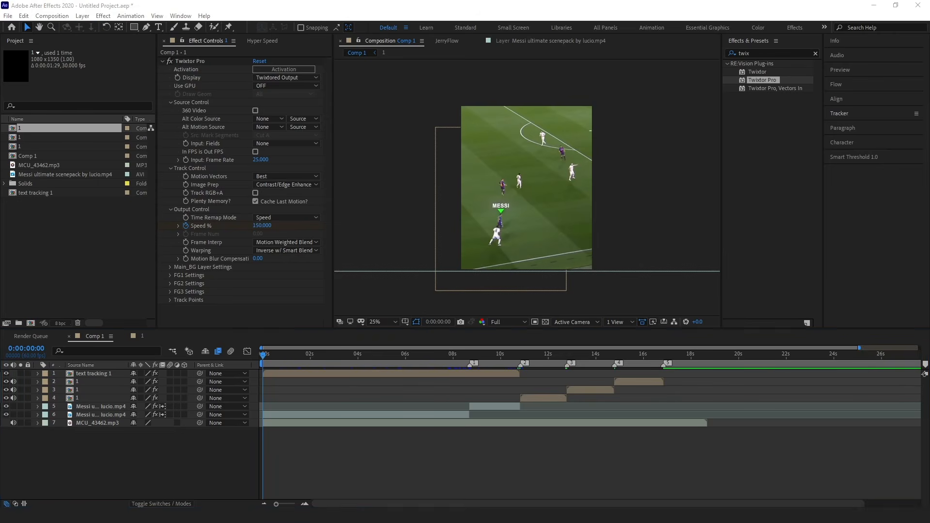
# Pre-compose the footage clip between markers 1 and 2 as "1", moving all attributes into the new composition.
pyautogui.press('-')
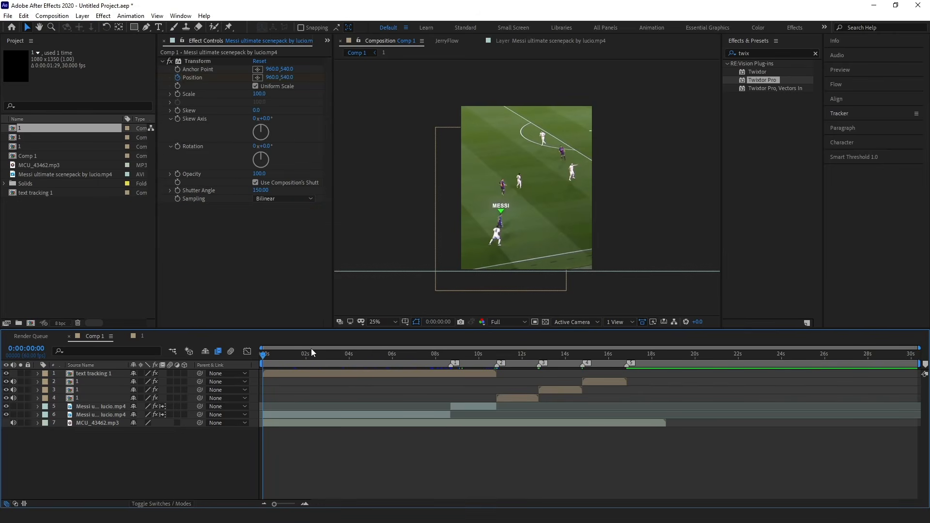
pyautogui.moveTo(283, 355); pyautogui.dragTo(432, 365)
pyautogui.click(475, 408)
pyautogui.hotkey('ctrl', 'shift', 'c')
pyautogui.click(497, 197)
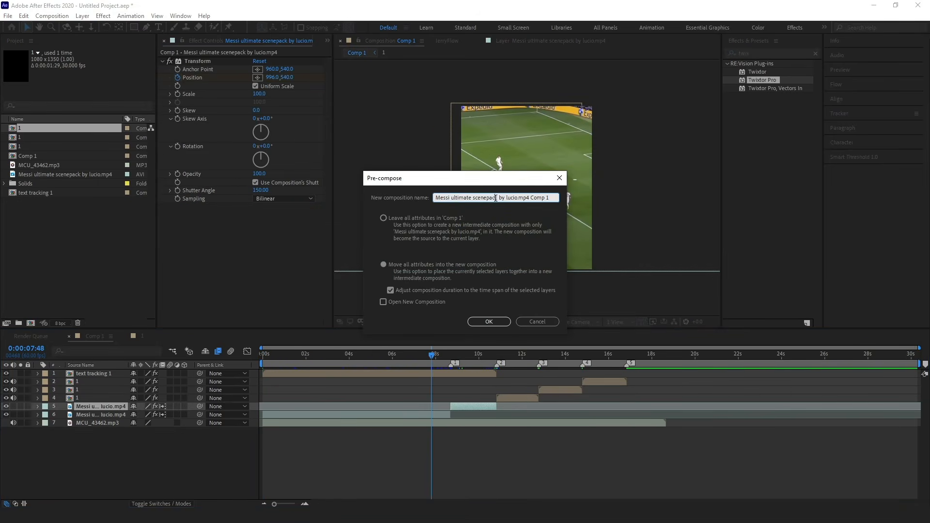
pyautogui.hotkey('ctrl', 'a')
pyautogui.press('BackSpace')
pyautogui.press('Return')
# Paste the Twixtor Pro speed ramp at 0:00:08:42 onto the pre-composed clip between markers 1 and 2, and play back the edit.
pyautogui.press('=')
pyautogui.press('=')
pyautogui.press('=')
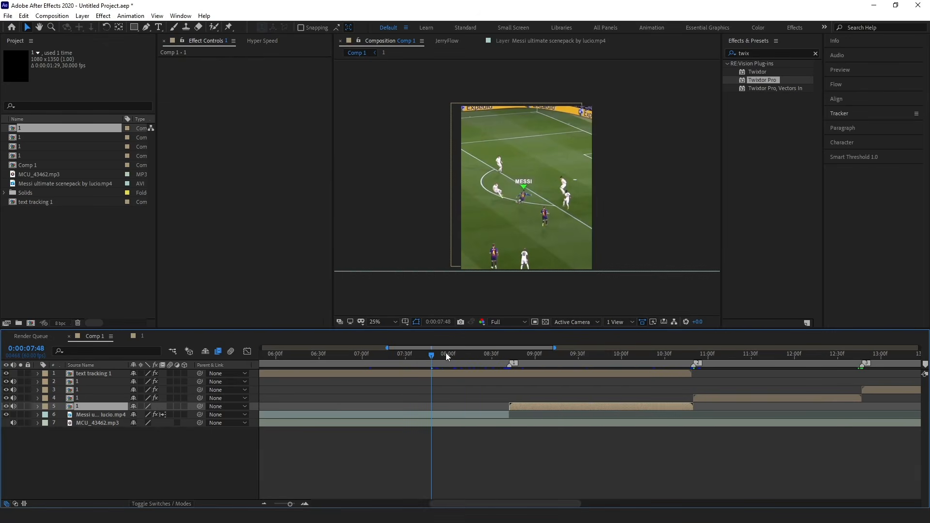
pyautogui.moveTo(446, 352); pyautogui.dragTo(509, 363)
pyautogui.hotkey('ctrl', 'v')
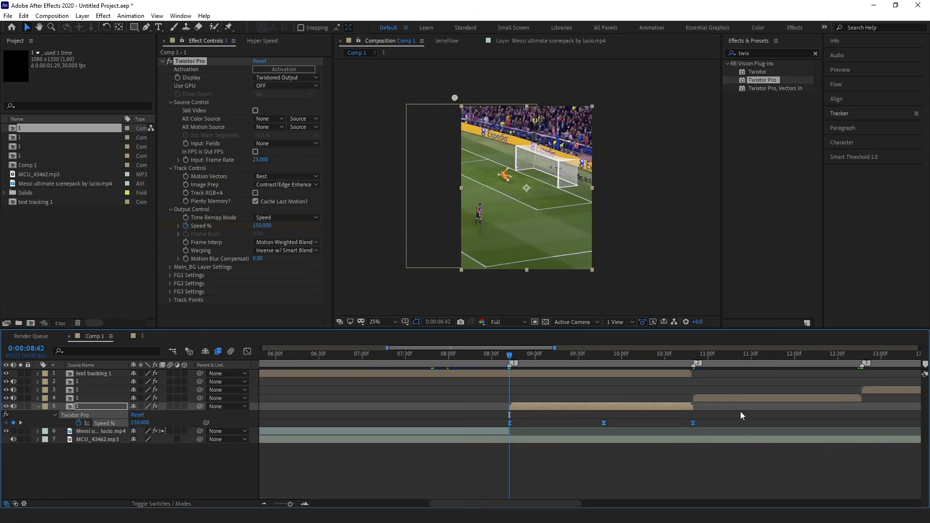
pyautogui.press('u')
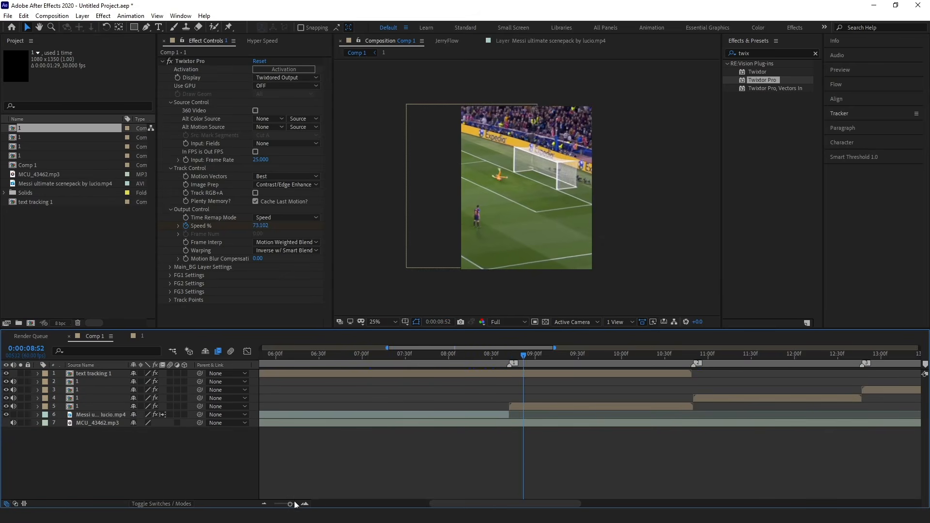
pyautogui.moveTo(291, 502); pyautogui.dragTo(273, 504)
pyautogui.press('space')
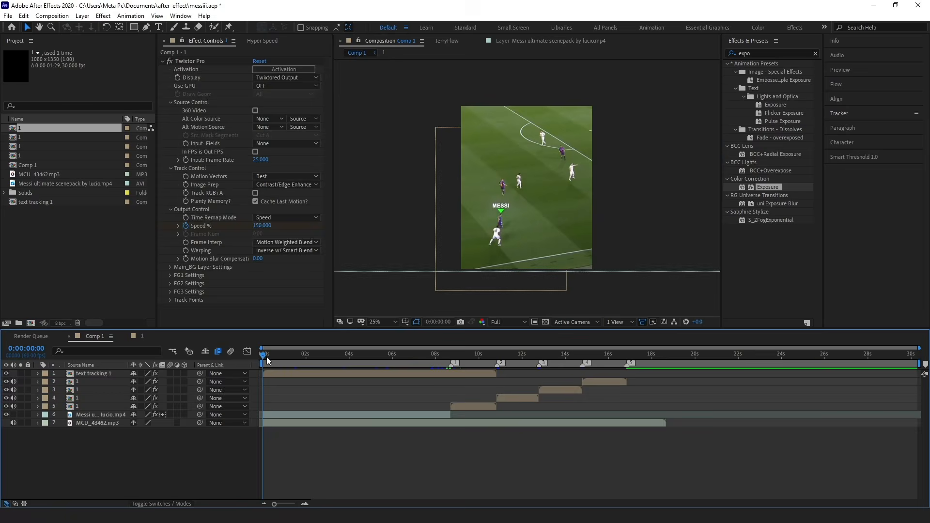
# Add an adjustment layer directly above the clip starting at marker 1, split it at 0:00:08:42 and delete the earlier part.
pyautogui.moveTo(267, 360); pyautogui.dragTo(451, 360)
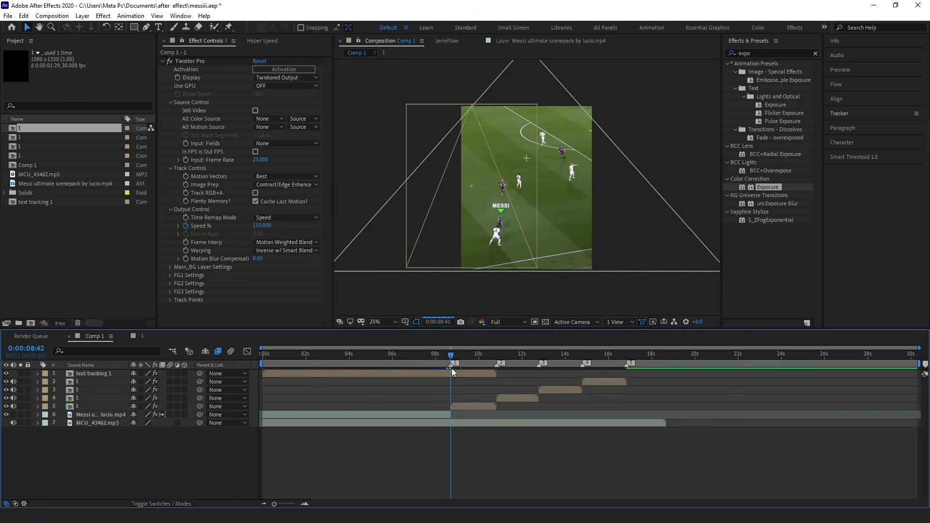
pyautogui.click(305, 505)
pyautogui.press('ctrl')
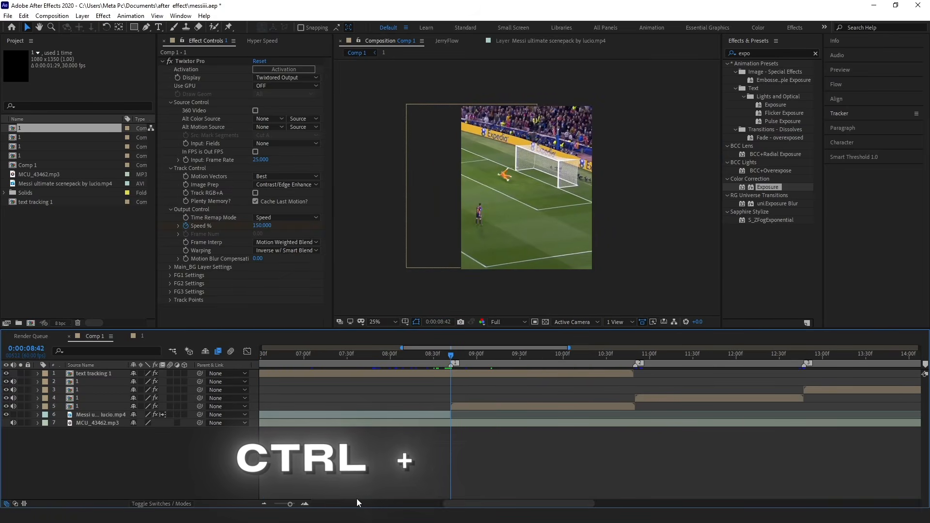
pyautogui.hotkey('ctrl', 'alt', 'y')
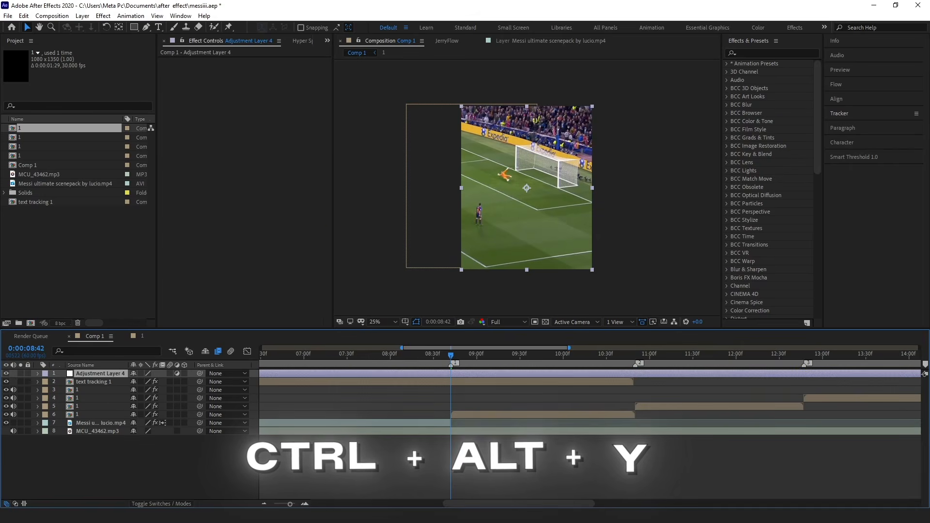
pyautogui.hotkey('ctrl', 'shift', 'd')
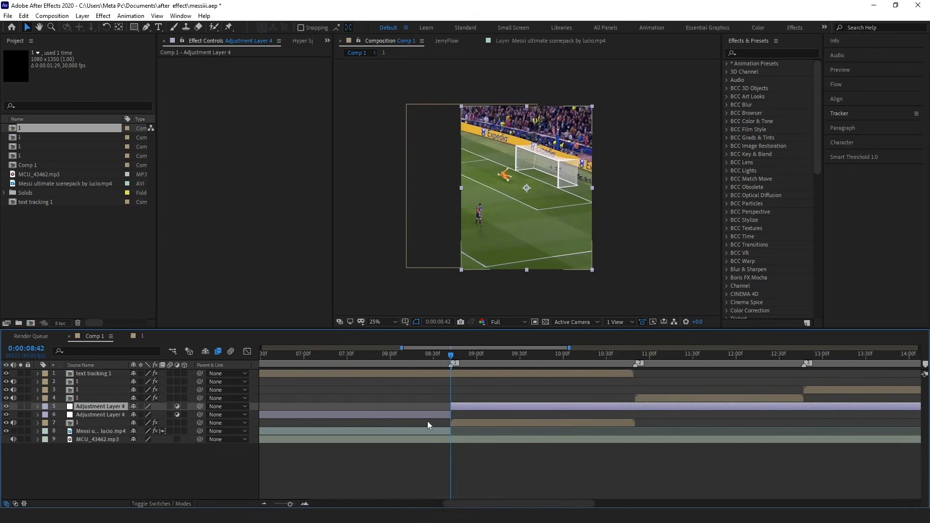
pyautogui.click(427, 416)
pyautogui.press('Delete')
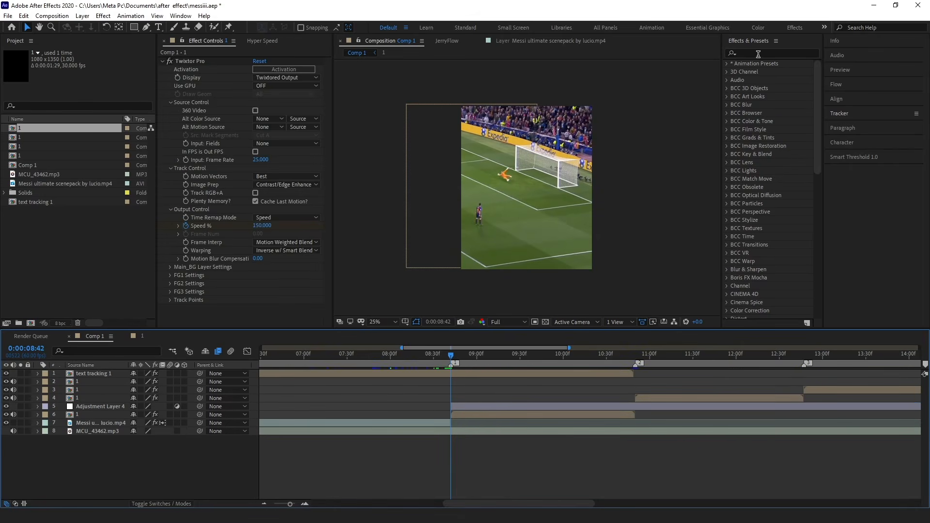
# Search the effects for "twi" and apply Video Copilot's Twitch to the adjustment layer.
pyautogui.click(759, 54)
pyautogui.write('tw')
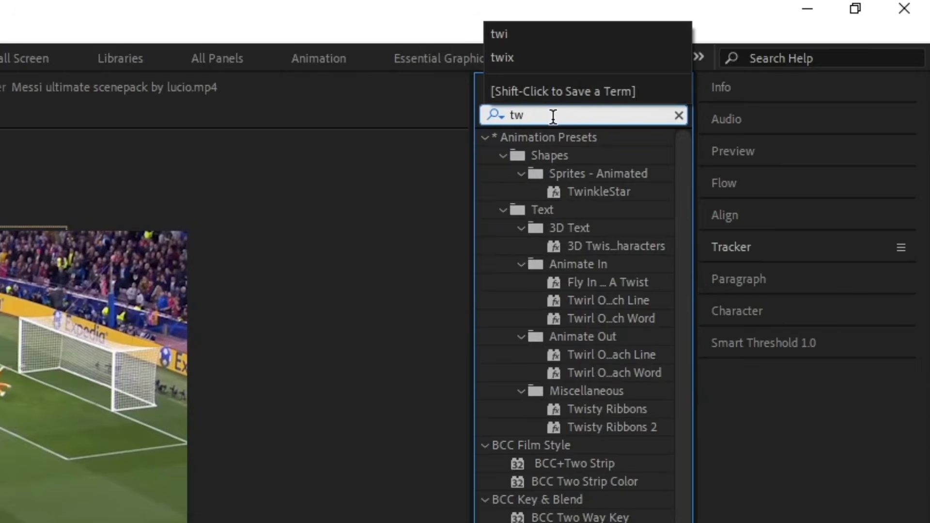
pyautogui.write('i')
pyautogui.moveTo(757, 311); pyautogui.dragTo(530, 406)
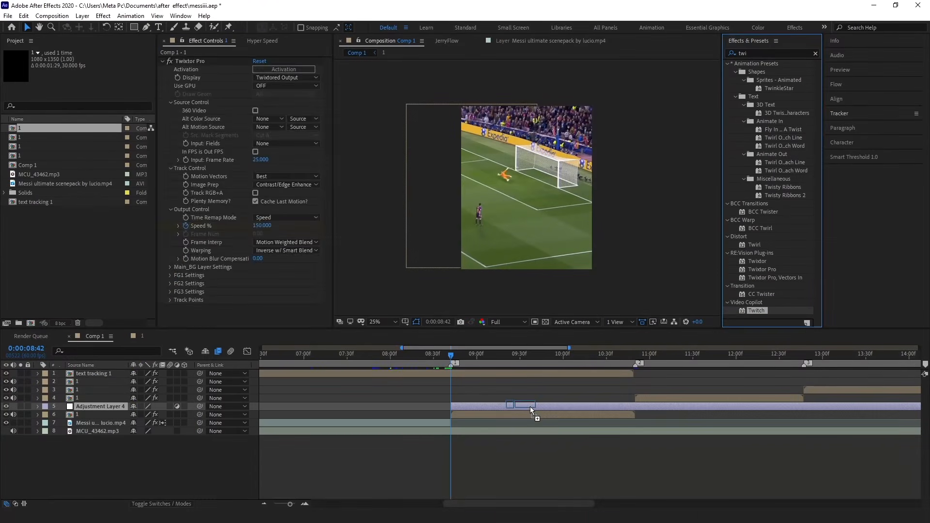
# Set Twitch's speed to 25 and its Amount to 135.
pyautogui.click(258, 75)
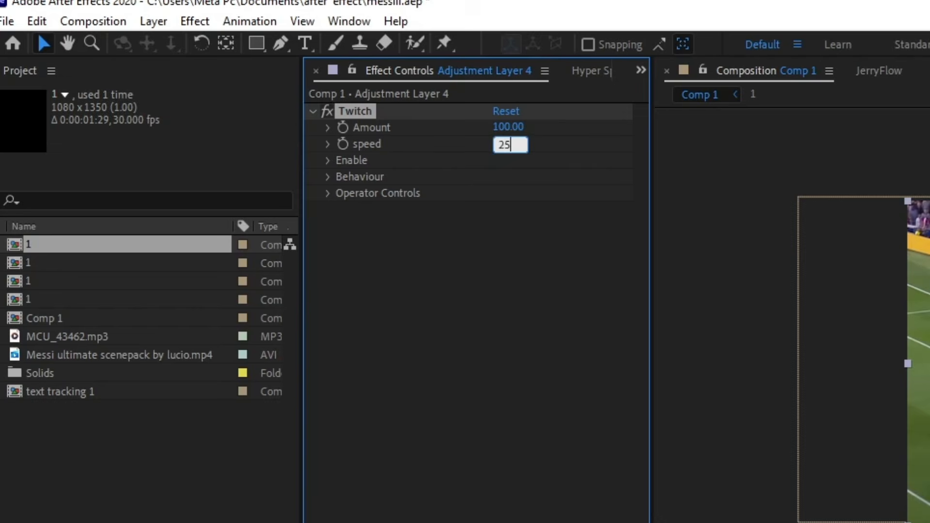
pyautogui.write('25')
pyautogui.press('Return')
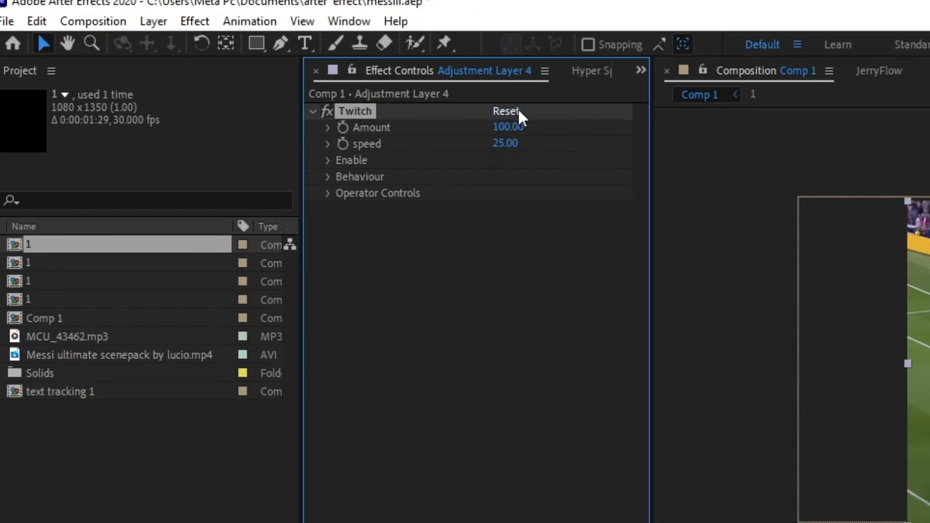
pyautogui.write('145')
pyautogui.press('Return')
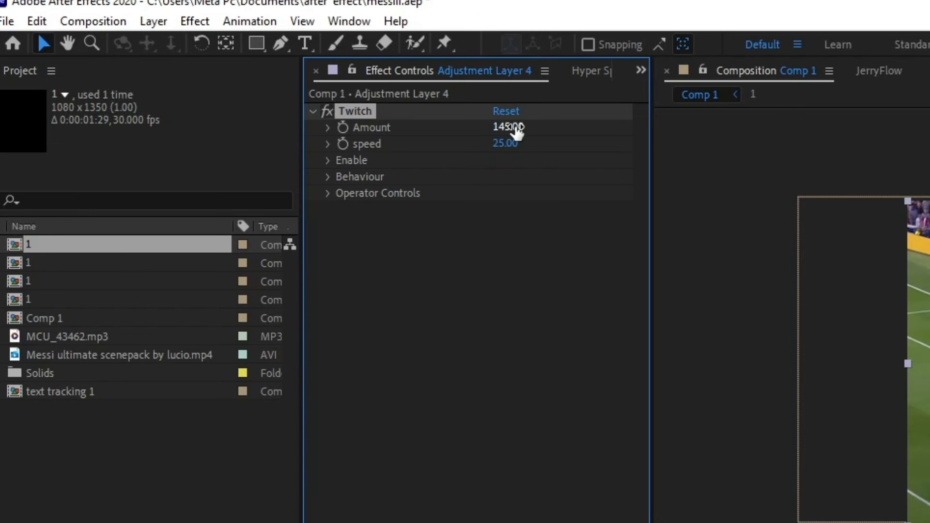
pyautogui.click(508, 127)
pyautogui.write('135')
pyautogui.press('Return')
# Enable Twitch's Blur, Light and Slide operators, leaving Color, Scale and Time off.
pyautogui.click(327, 161)
pyautogui.click(498, 176)
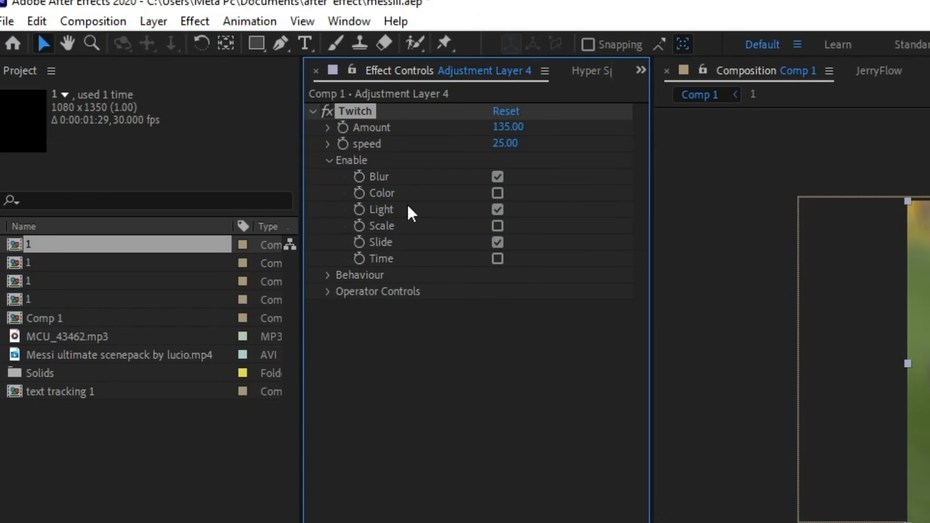
pyautogui.click(329, 161)
# Keyframe Twitch's Amount on Adjustment Layer 4 from 135 at 0:00:08:42 to 0 at 0:00:08:59.
pyautogui.click(346, 128)
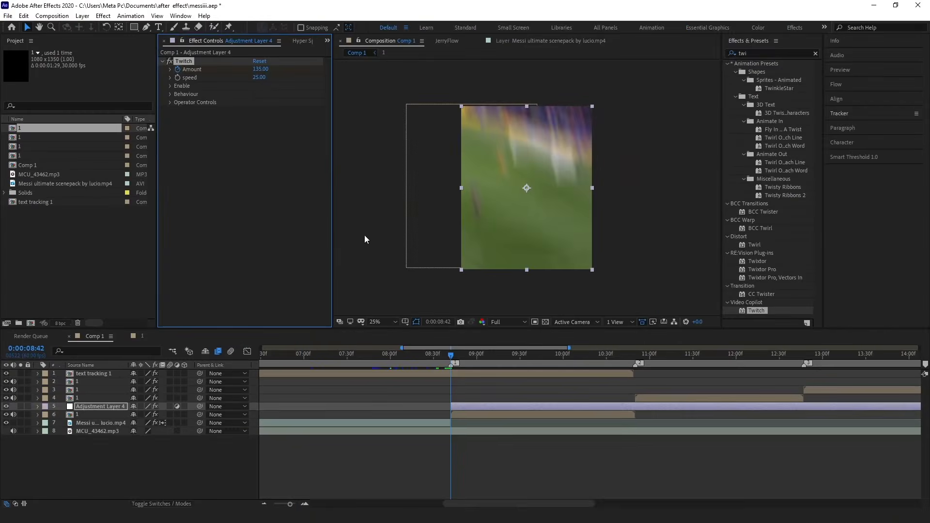
pyautogui.press('u')
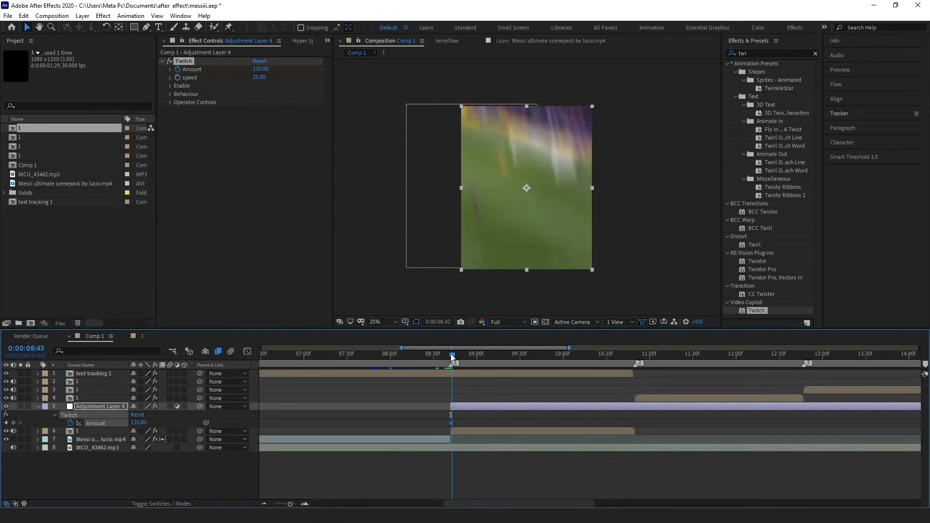
pyautogui.moveTo(451, 353); pyautogui.dragTo(475, 356)
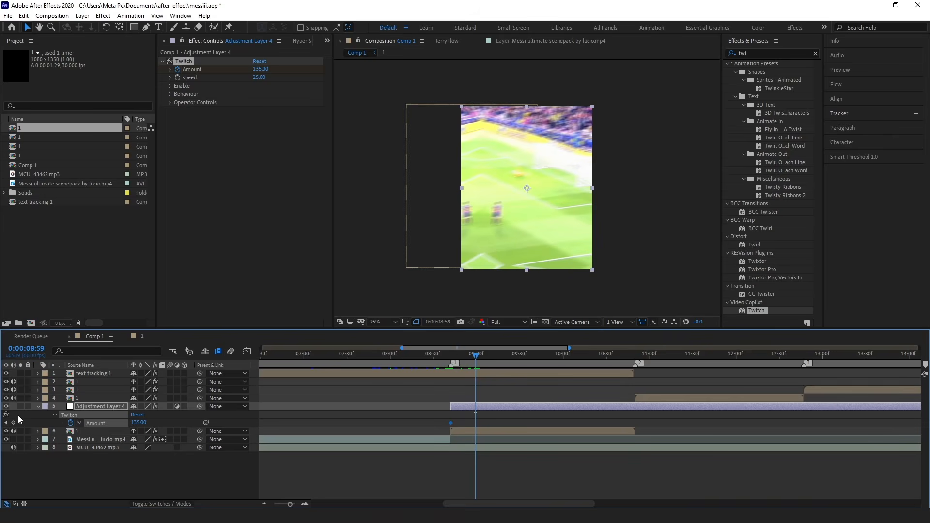
pyautogui.write('0')
pyautogui.press('Return')
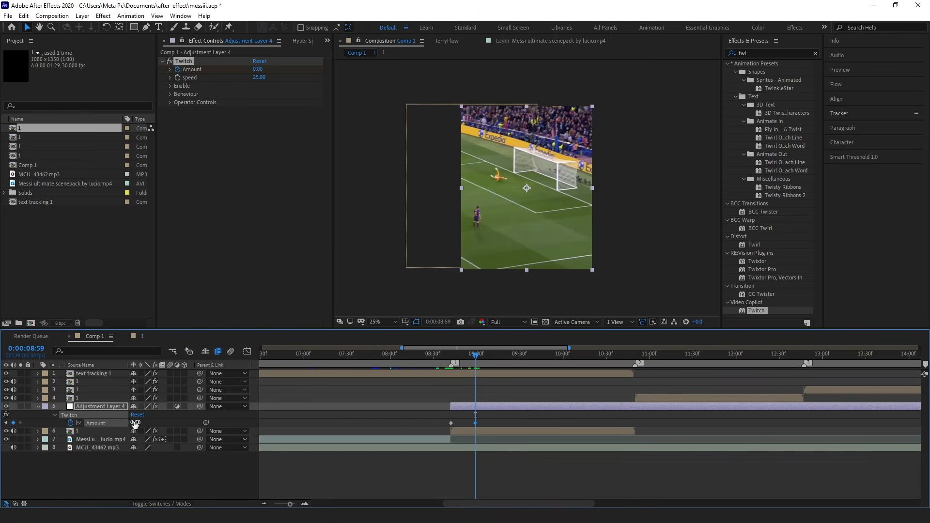
# Return to 0:00:08:42 and start keyframing Twitch's Slide Direction with its current value.
pyautogui.moveTo(481, 359); pyautogui.dragTo(453, 360)
pyautogui.click(476, 379)
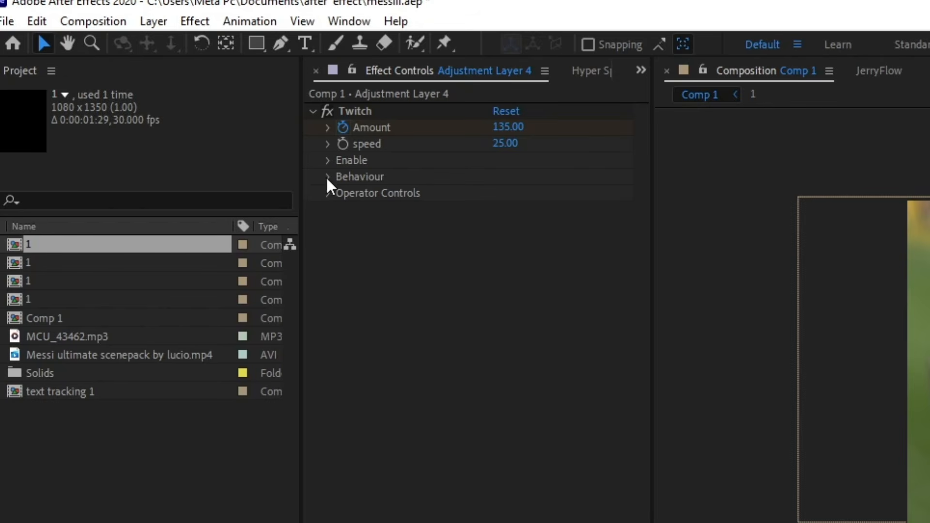
pyautogui.click(328, 192)
pyautogui.click(345, 275)
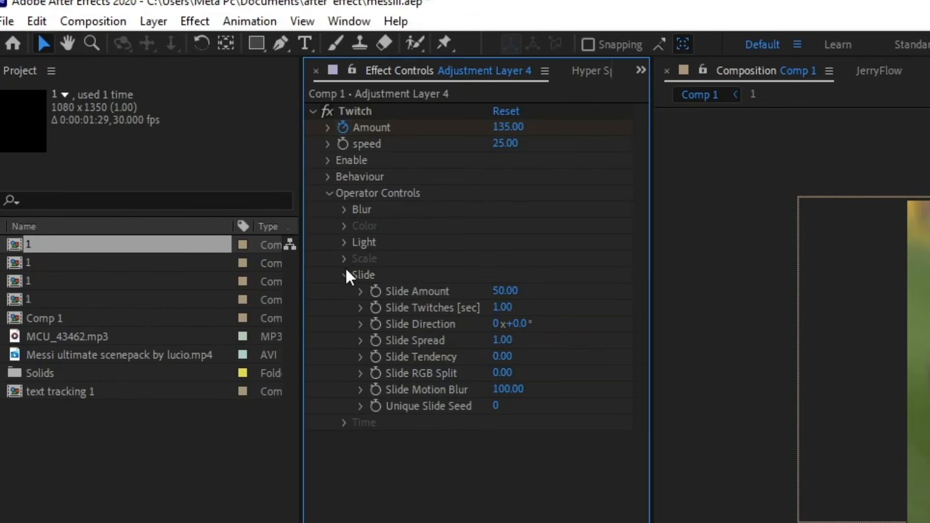
pyautogui.click(376, 324)
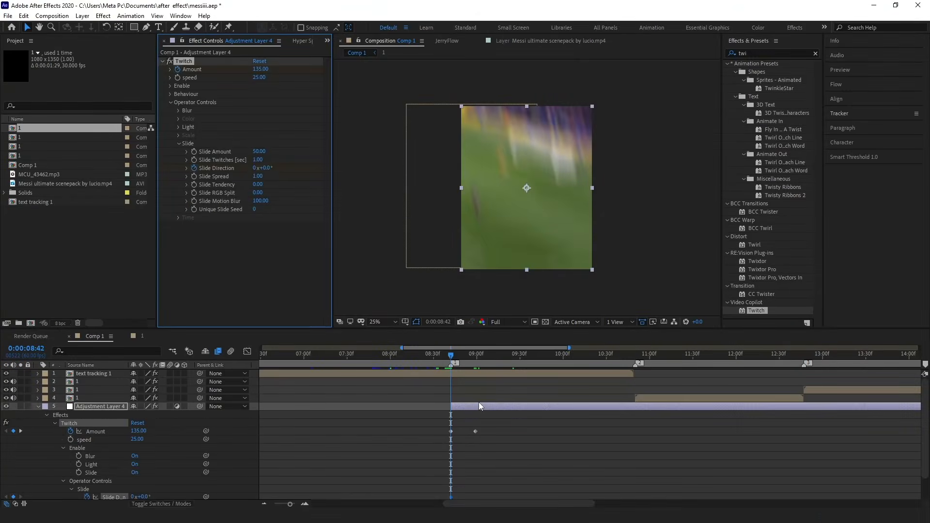
pyautogui.scroll(-2, 472, 424)
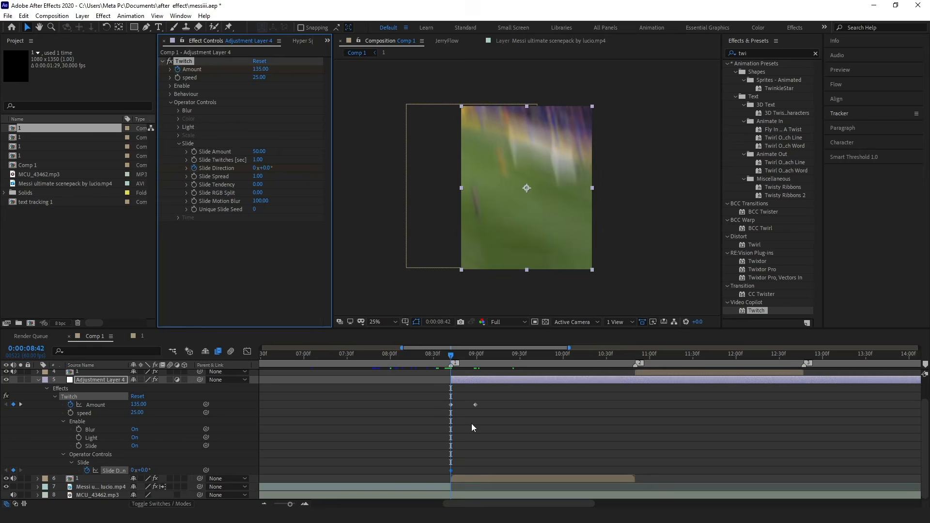
pyautogui.click(65, 421)
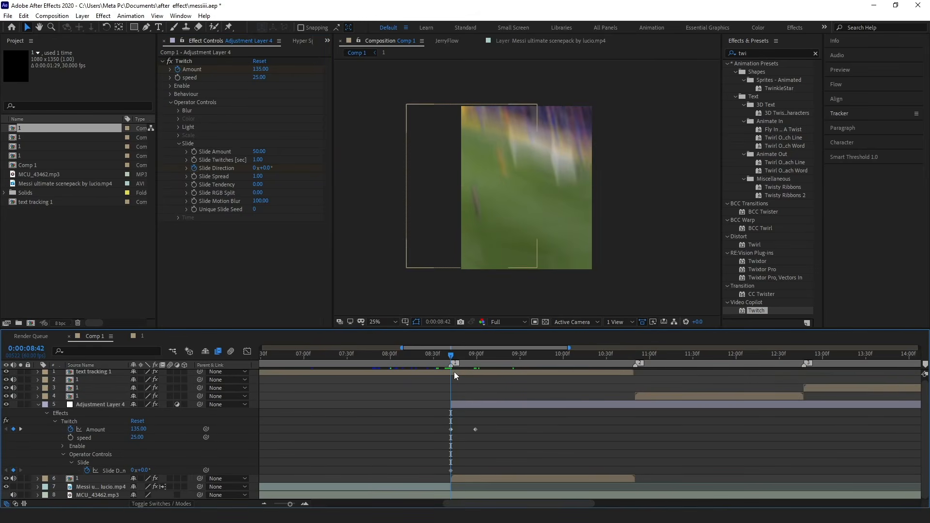
# Add a Slide Direction keyframe of one full revolution (1x+0.0°) at 0:00:08:59.
pyautogui.moveTo(452, 356); pyautogui.dragTo(477, 356)
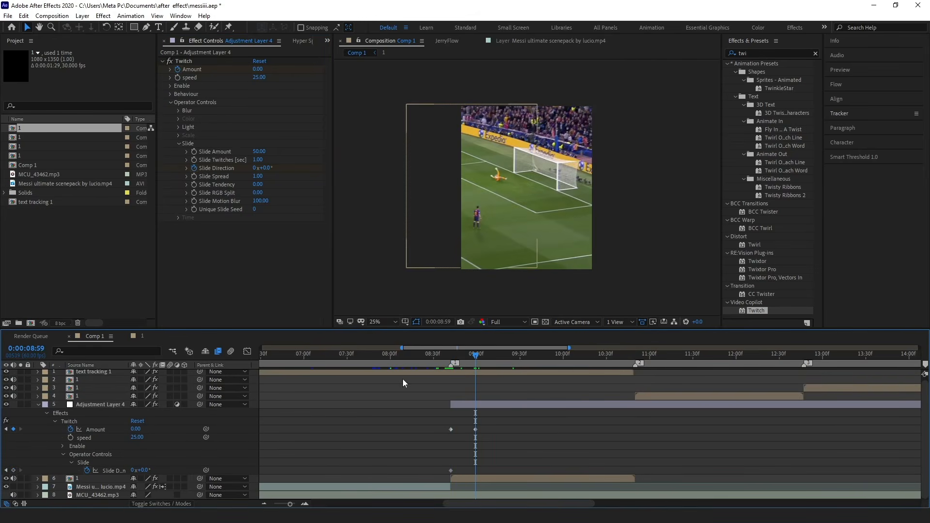
pyautogui.click(13, 470)
pyautogui.click(132, 470)
pyautogui.write('1')
pyautogui.press('Return')
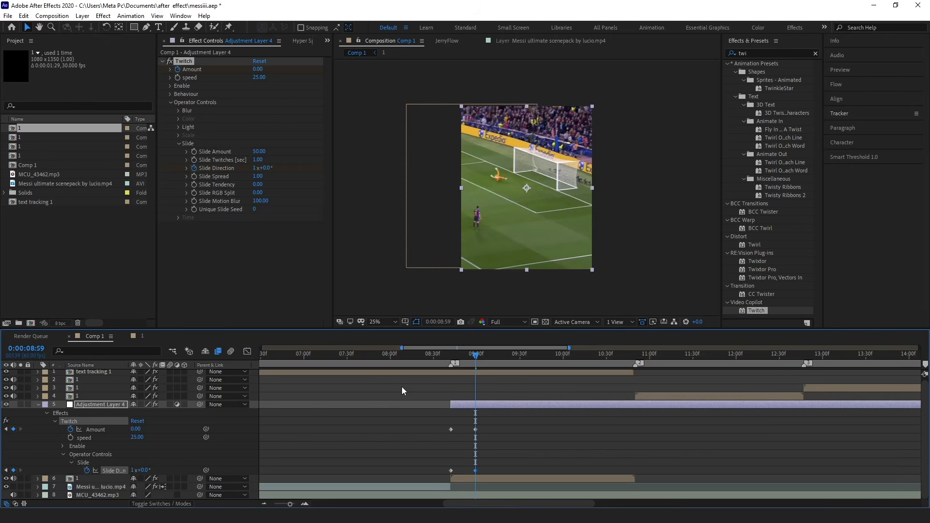
# Apply Easy Ease to all the Twitch Amount and Slide Direction keyframes.
pyautogui.moveTo(483, 359); pyautogui.dragTo(452, 359)
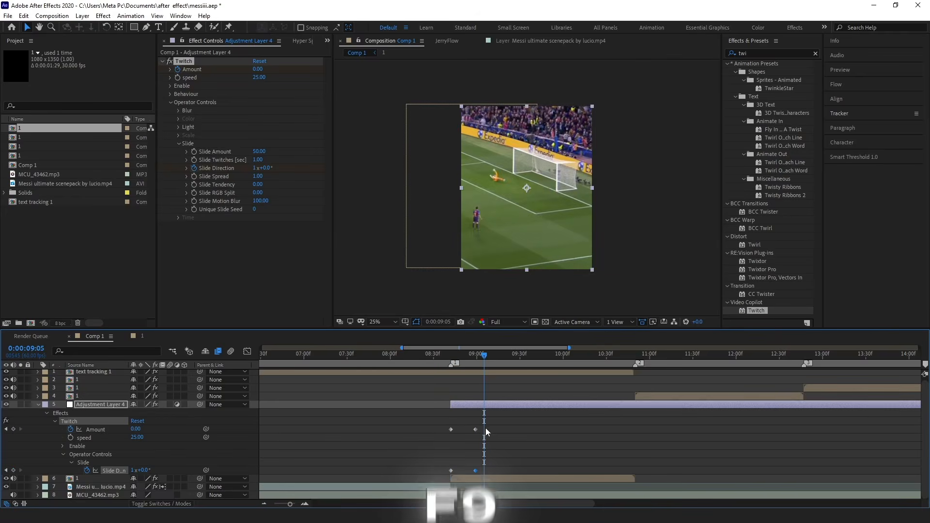
pyautogui.moveTo(486, 424); pyautogui.dragTo(429, 480)
pyautogui.press('F9')
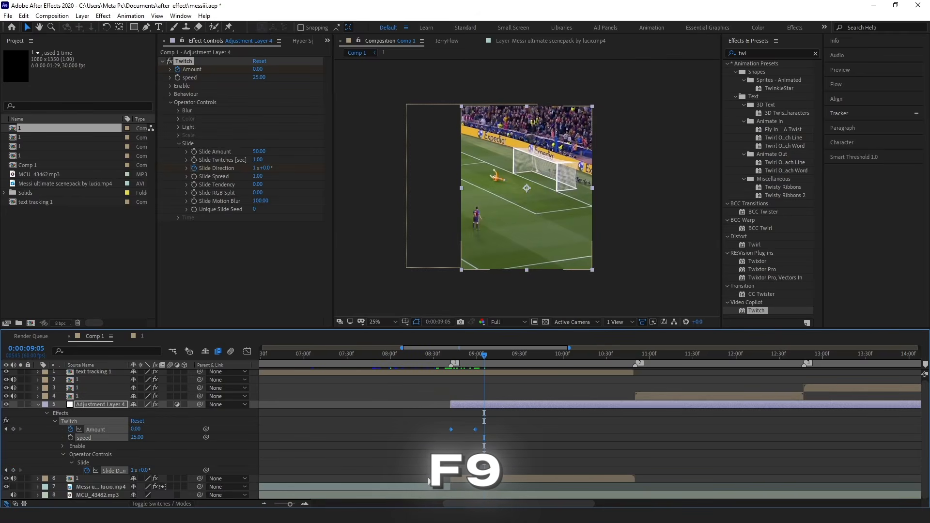
pyautogui.click(533, 428)
# Reshape Twitch's Amount value curve so it plunges steeply from the first keyframe and levels out gradually towards 0.
pyautogui.click(461, 405)
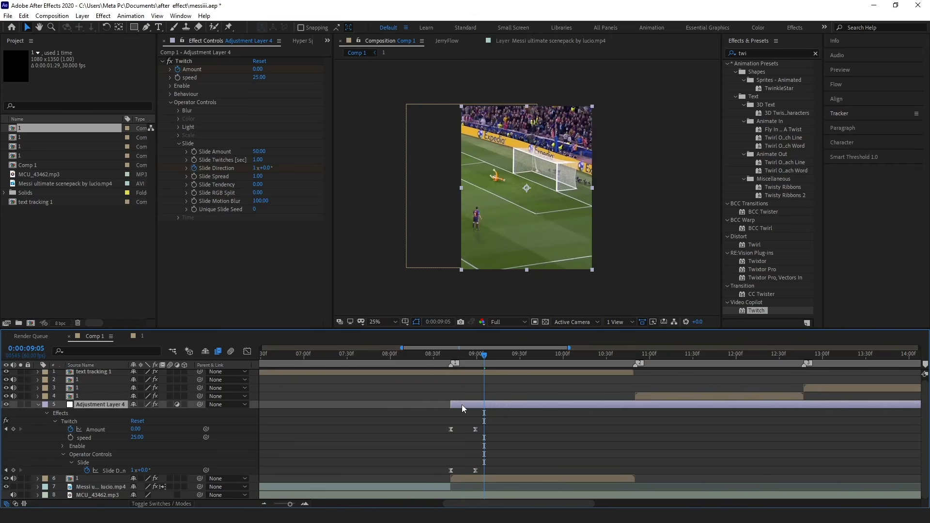
pyautogui.press('=')
pyautogui.moveTo(493, 438); pyautogui.dragTo(423, 432)
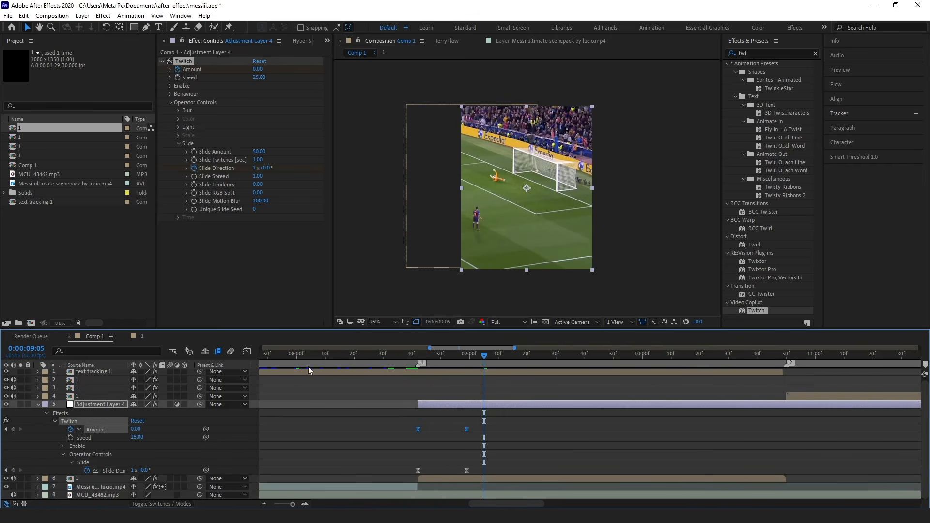
pyautogui.click(247, 352)
pyautogui.click(418, 377)
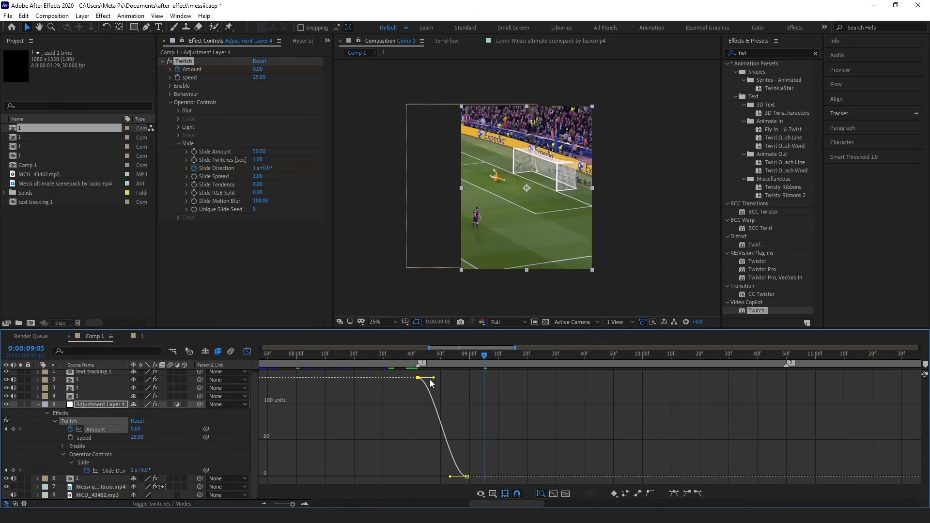
pyautogui.moveTo(429, 380); pyautogui.dragTo(350, 471)
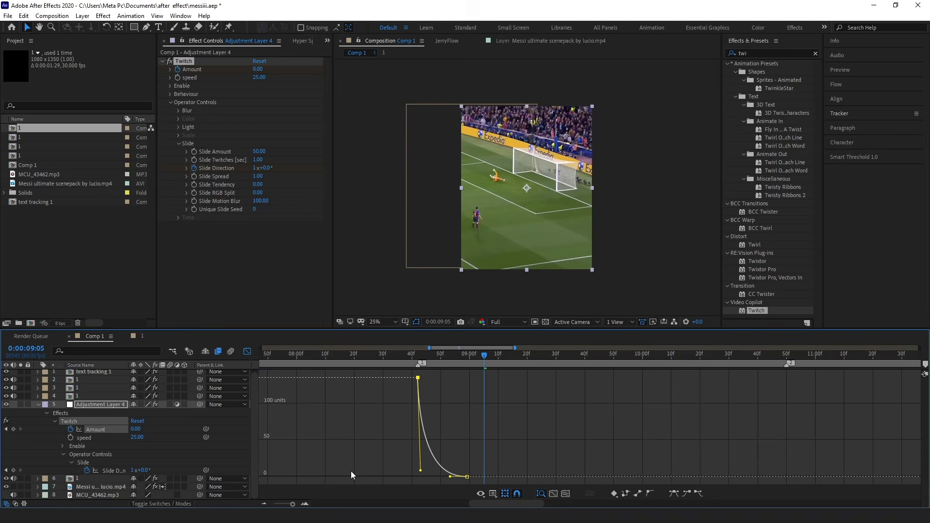
pyautogui.click(490, 415)
pyautogui.click(420, 381)
pyautogui.click(447, 423)
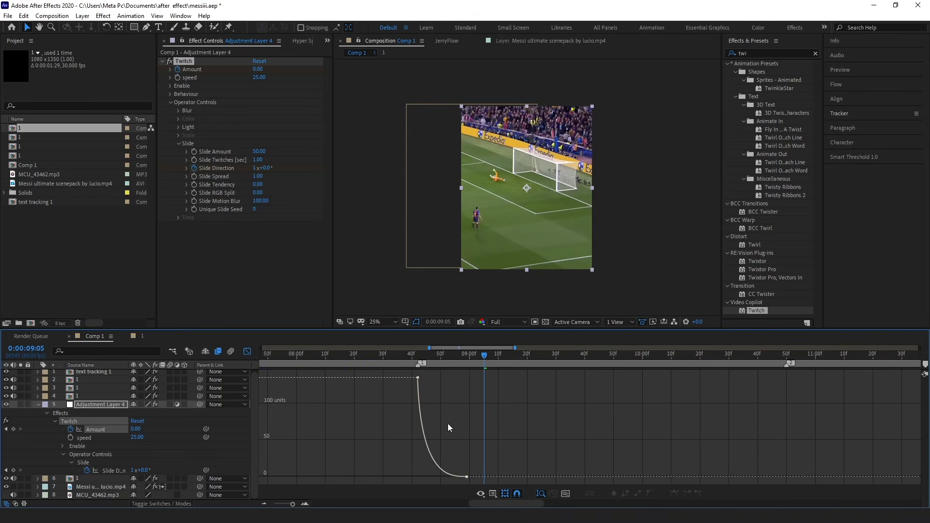
pyautogui.click(248, 351)
pyautogui.click(504, 451)
# Preview the impact and move the ending Amount and Slide Direction keyframes later, to about 0:00:09:08.
pyautogui.moveTo(487, 366); pyautogui.dragTo(374, 377)
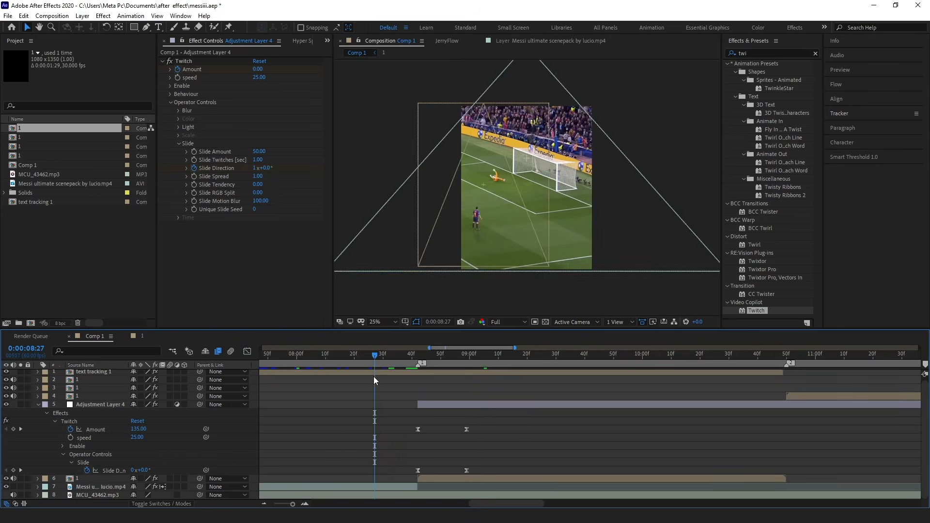
pyautogui.press('space')
pyautogui.moveTo(520, 364); pyautogui.dragTo(422, 364)
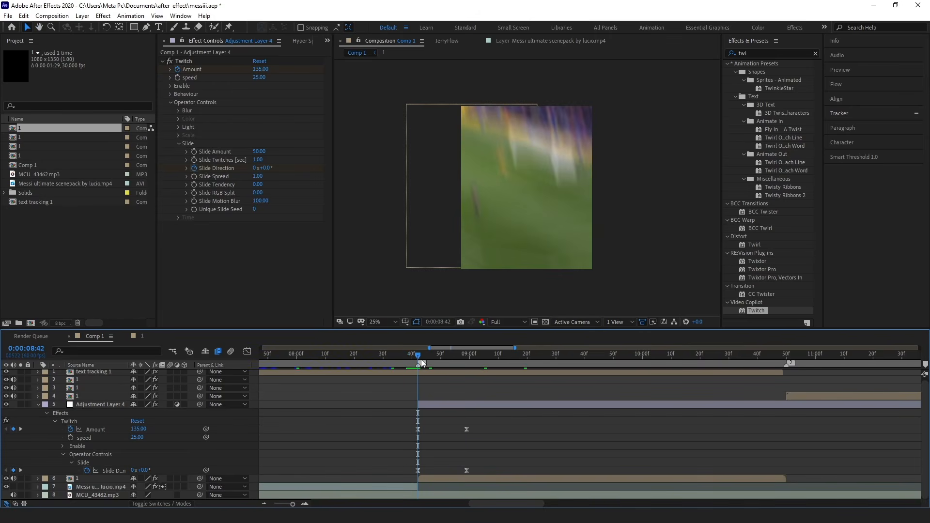
pyautogui.press('space')
pyautogui.press('space')
pyautogui.moveTo(482, 423)
pyautogui.mouseDown()
pyautogui.moveTo(458, 476)
pyautogui.moveTo(492, 429)
pyautogui.mouseUp()
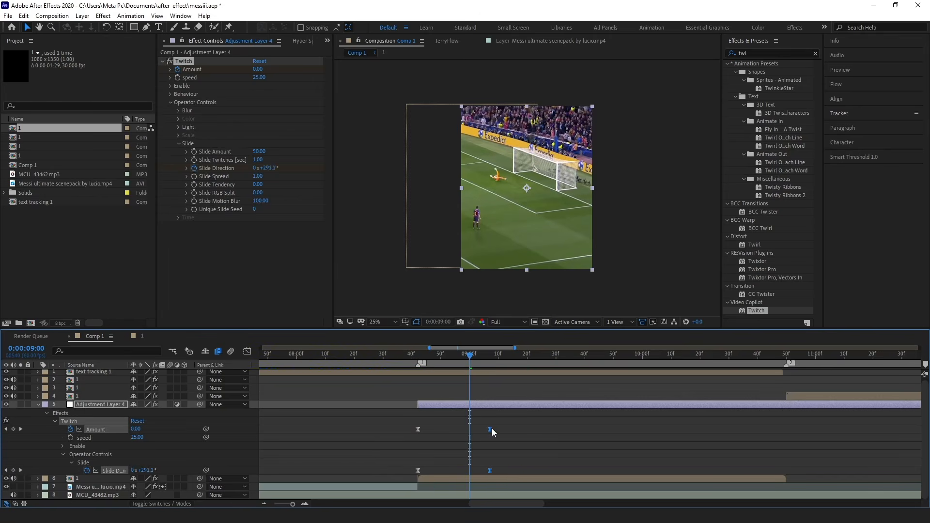
pyautogui.click(498, 384)
# Play back the footage around marker 1 to check the timing of the Twitch impact.
pyautogui.moveTo(441, 361); pyautogui.dragTo(399, 359)
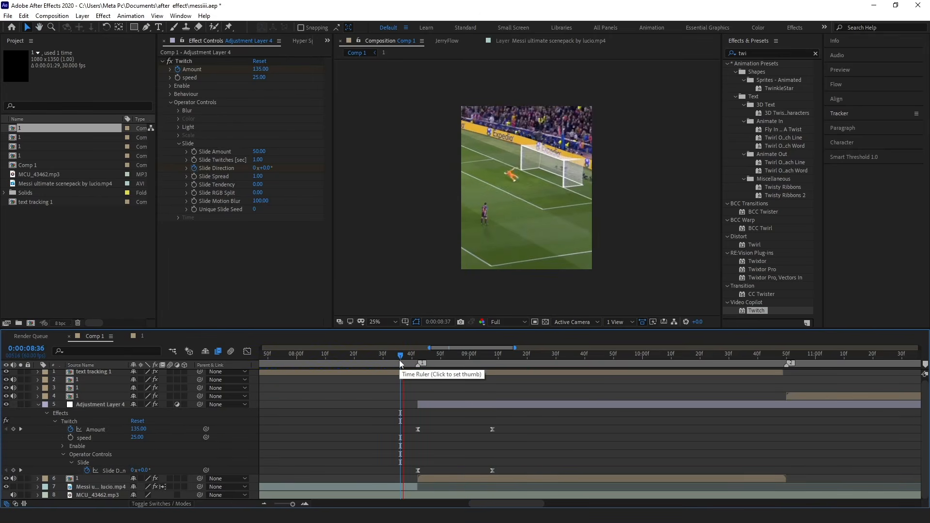
pyautogui.press('space')
pyautogui.moveTo(293, 505); pyautogui.dragTo(278, 504)
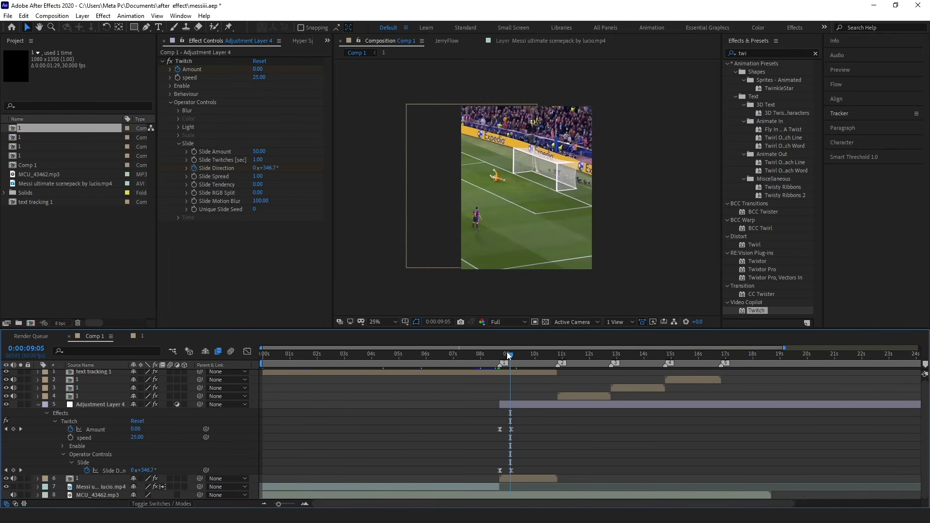
pyautogui.moveTo(507, 354); pyautogui.dragTo(454, 362)
pyautogui.press('space')
pyautogui.press('space')
pyautogui.click(302, 502)
pyautogui.click(302, 502)
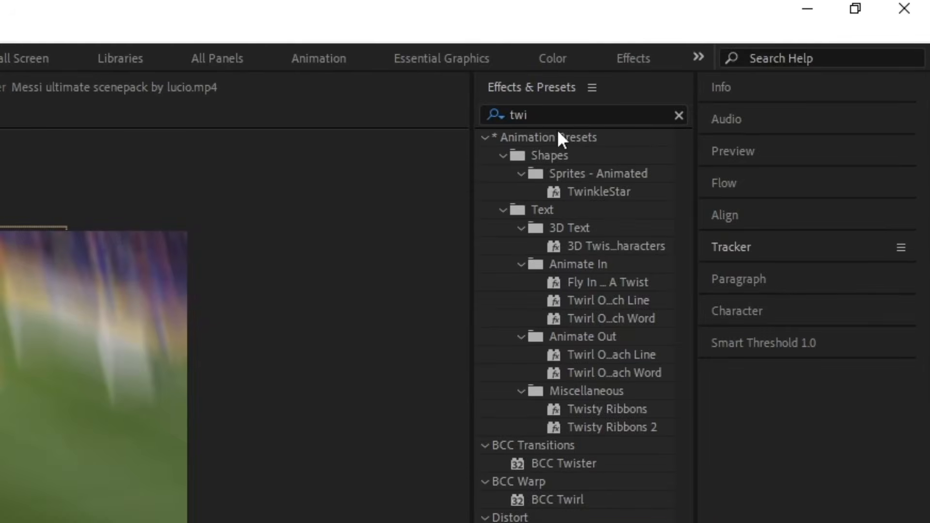
# Search the effects for s_shake and apply Sapphire's S_Shake to Adjustment Layer 4.
pyautogui.click(566, 116)
pyautogui.press('BackSpace')
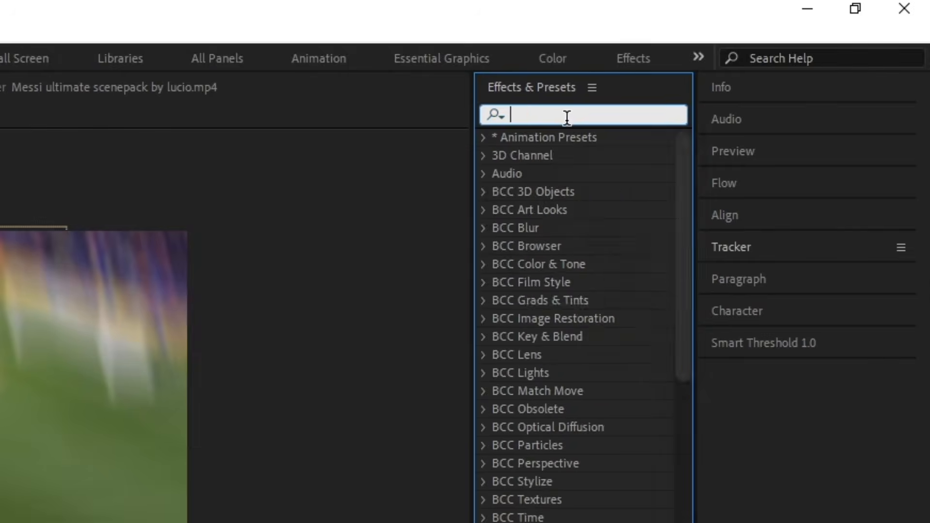
pyautogui.write('sa')
pyautogui.press('BackSpace')
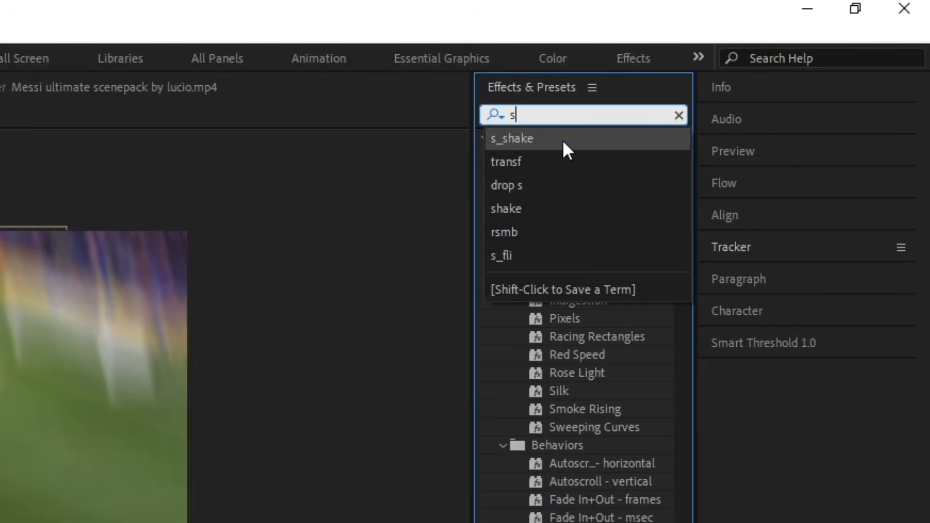
pyautogui.click(564, 140)
pyautogui.moveTo(562, 154)
pyautogui.mouseDown()
pyautogui.moveTo(0, 213)
pyautogui.moveTo(0, 304)
pyautogui.moveTo(0, 263)
pyautogui.mouseUp()
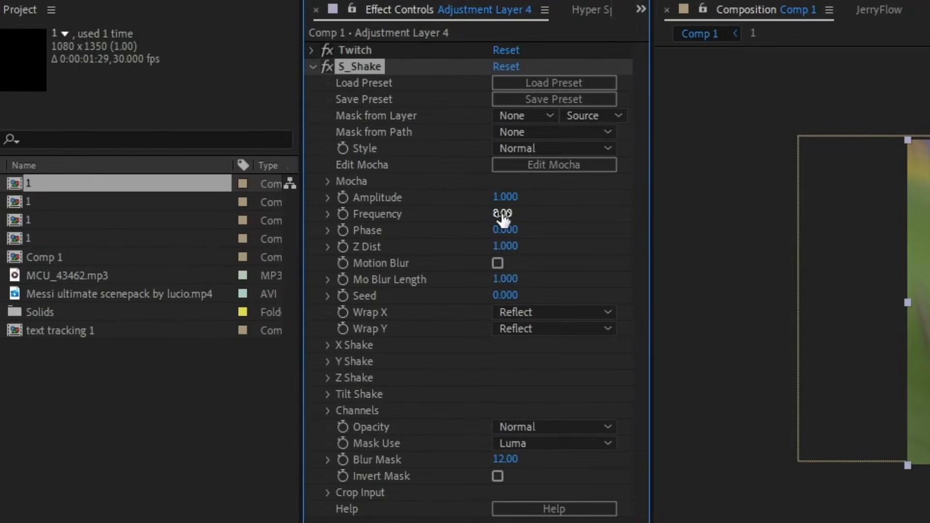
# Set S_Shake's Frequency to 7 and Amplitude to 1.5, enable Motion Blur and keyframe the Amplitude at 0:00:08:42.
pyautogui.click(502, 213)
pyautogui.press('Return')
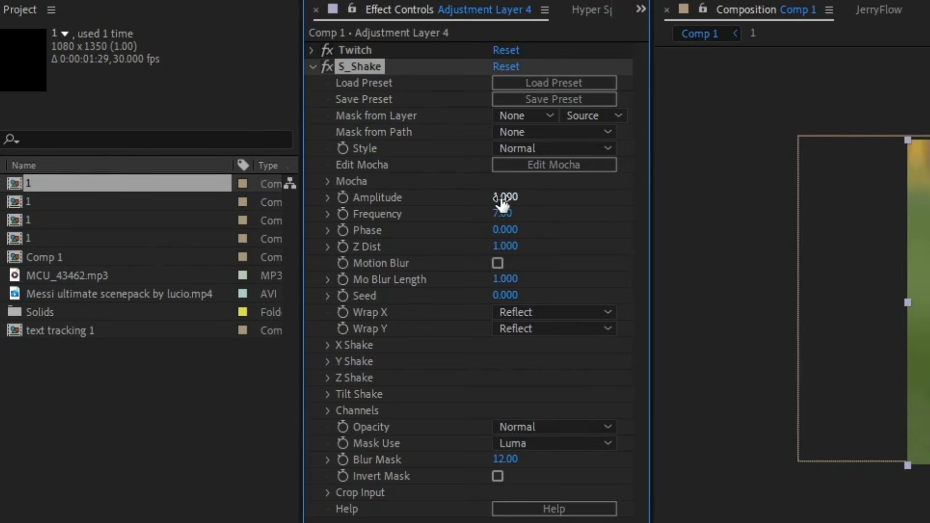
pyautogui.click(501, 198)
pyautogui.write('1.5')
pyautogui.press('Return')
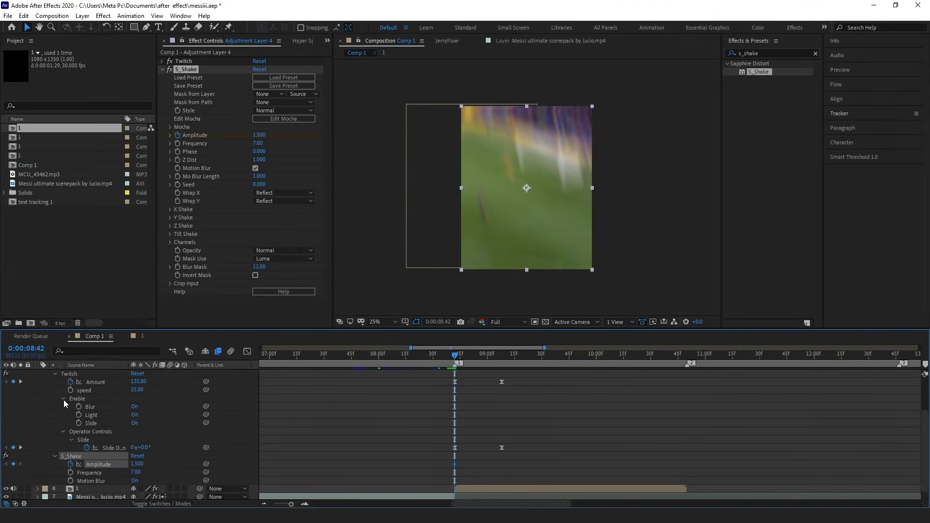
# Add an S_Shake Amplitude keyframe of 0.23 at 0:00:09:15.
pyautogui.click(64, 399)
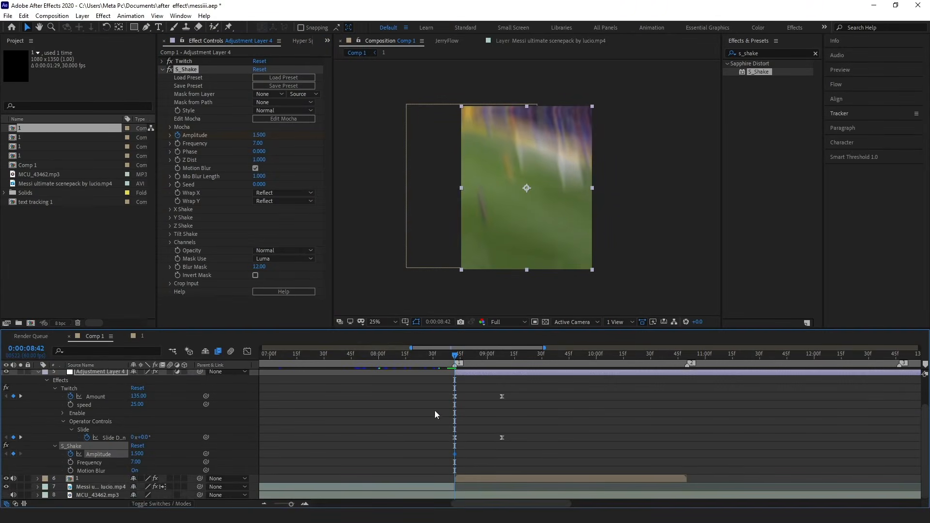
pyautogui.moveTo(461, 360); pyautogui.dragTo(515, 357)
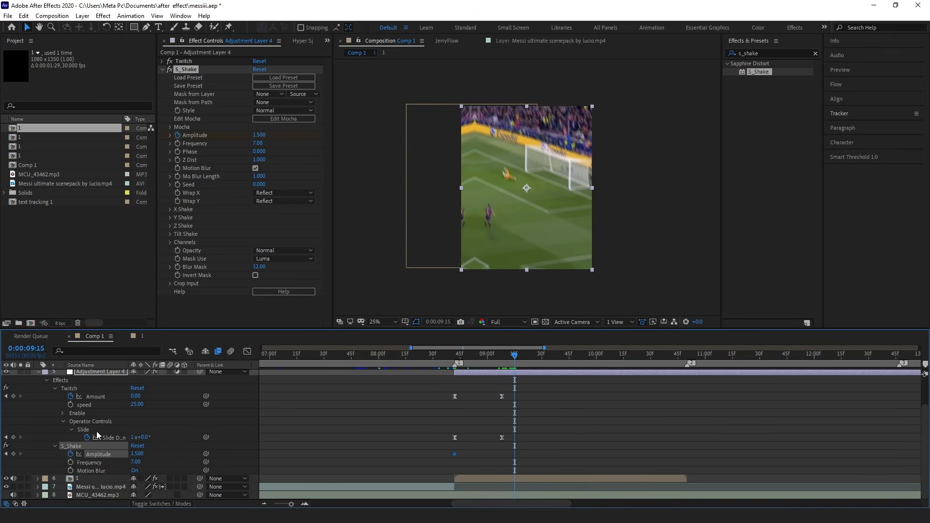
pyautogui.click(152, 463)
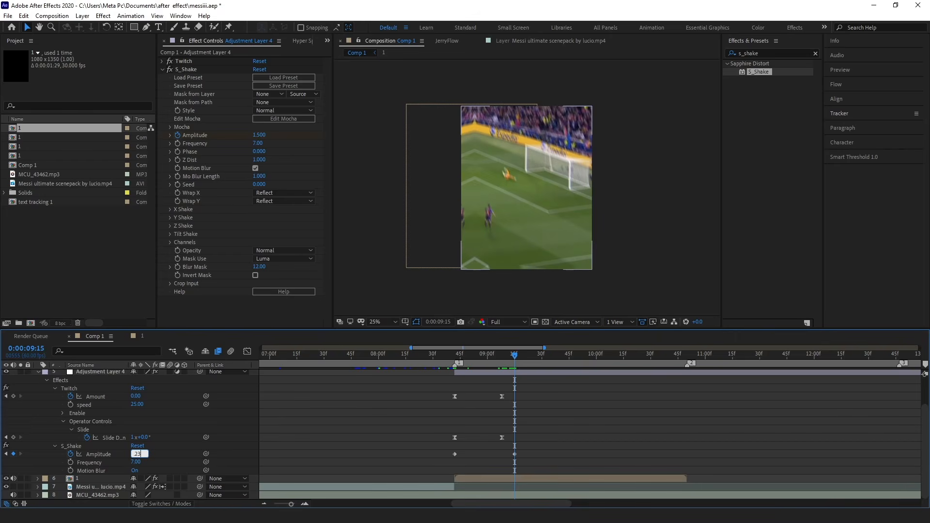
pyautogui.press('Return')
# Apply Easy Ease to both S_Shake Amplitude keyframes and preview the impact from just before marker 1.
pyautogui.moveTo(429, 451); pyautogui.dragTo(530, 464)
pyautogui.press('F9')
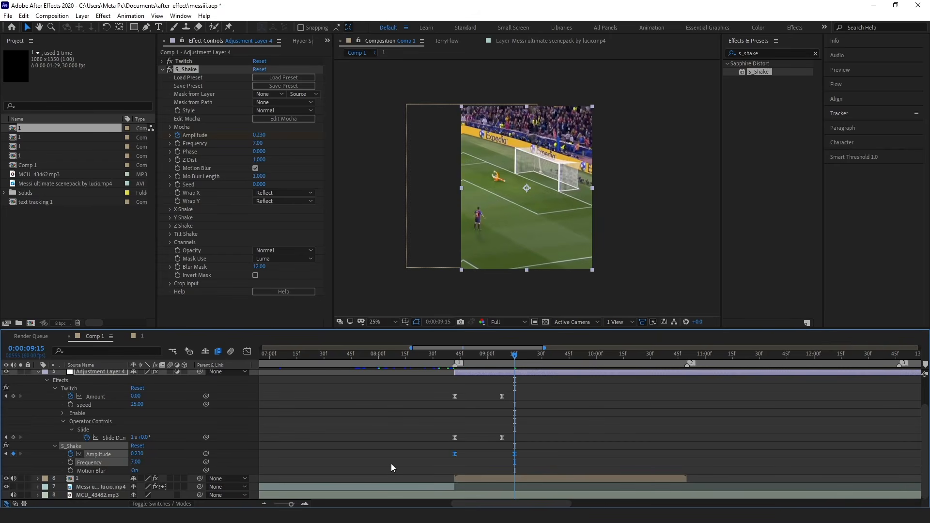
pyautogui.click(564, 423)
pyautogui.moveTo(515, 357); pyautogui.dragTo(452, 365)
pyautogui.press('space')
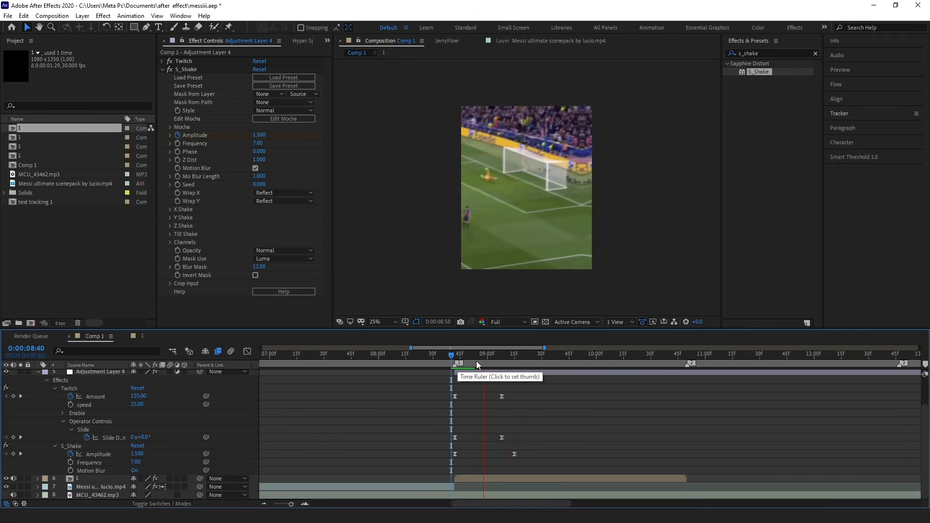
pyautogui.click(450, 364)
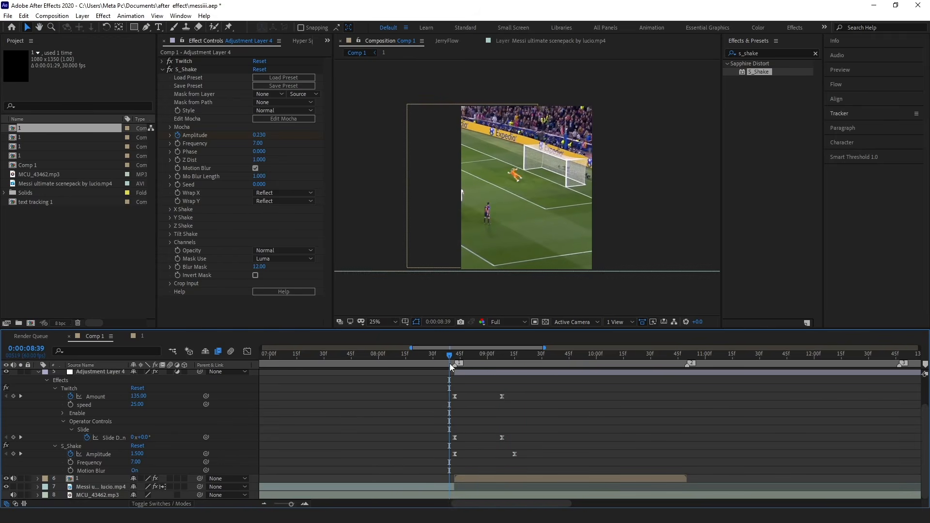
# Set S_Shake's X Rand Amp to 80 and change its Y Rand Amp on Adjustment Layer 4.
pyautogui.click(171, 209)
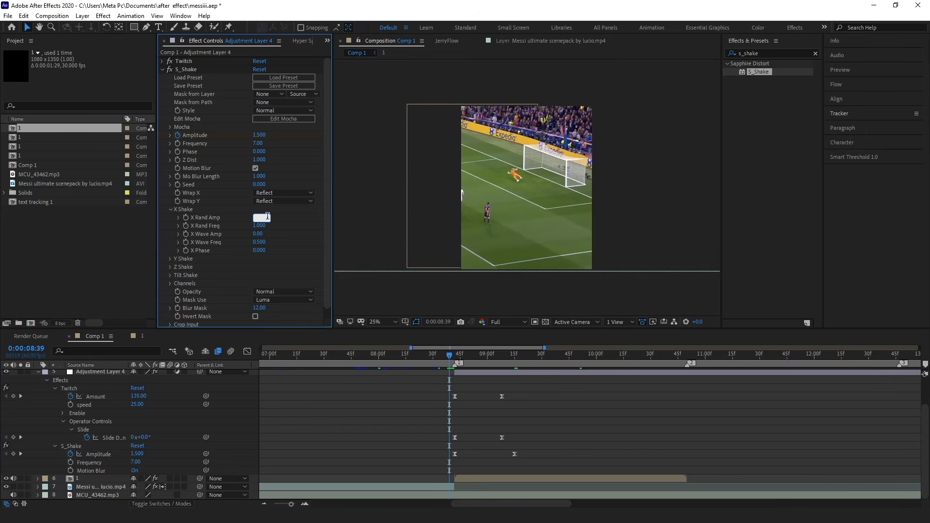
pyautogui.write('80')
pyautogui.click(182, 216)
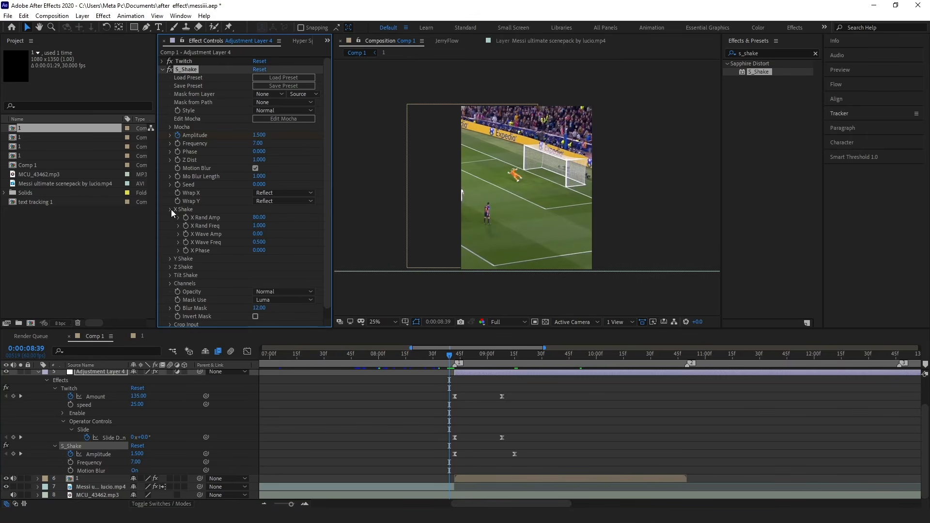
pyautogui.click(171, 210)
pyautogui.click(170, 217)
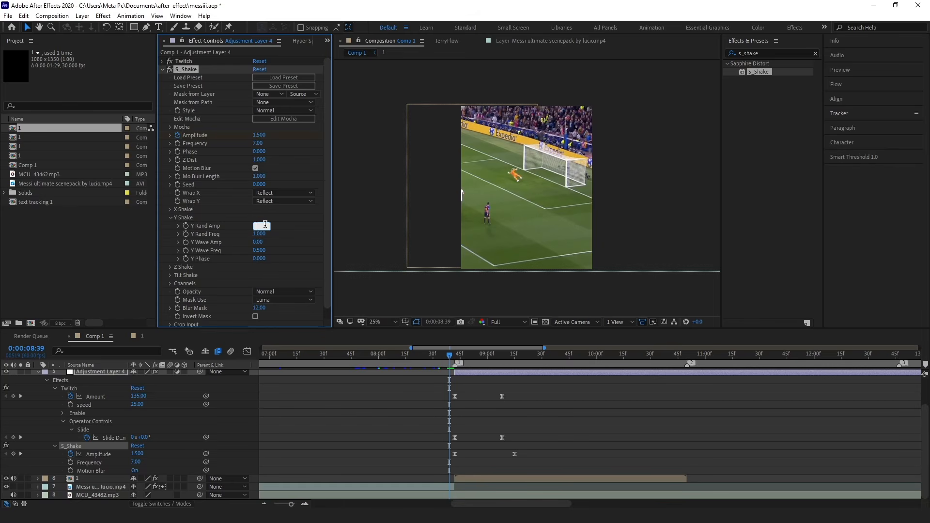
pyautogui.click(173, 219)
# Preview the shake impact from just before marker 1 and return to the keyframes at 0:00:08:42.
pyautogui.click(356, 423)
pyautogui.press('space')
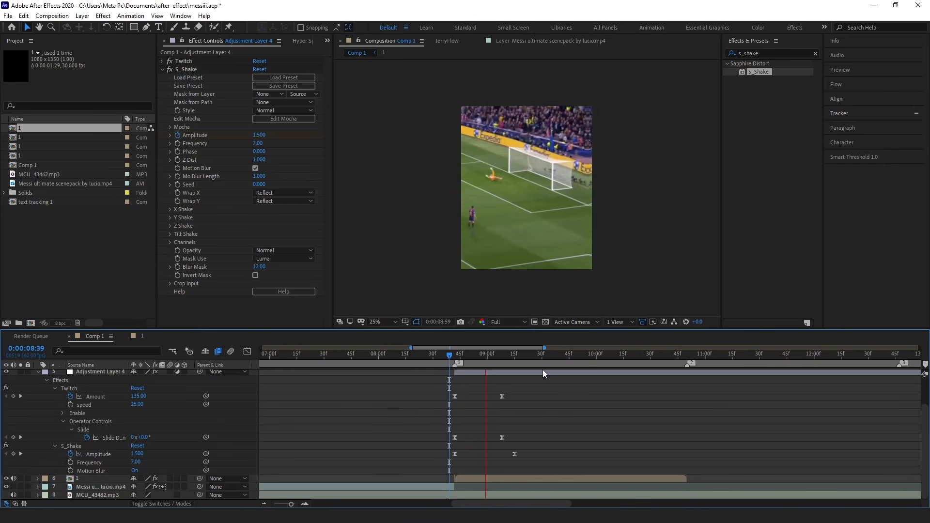
pyautogui.click(437, 359)
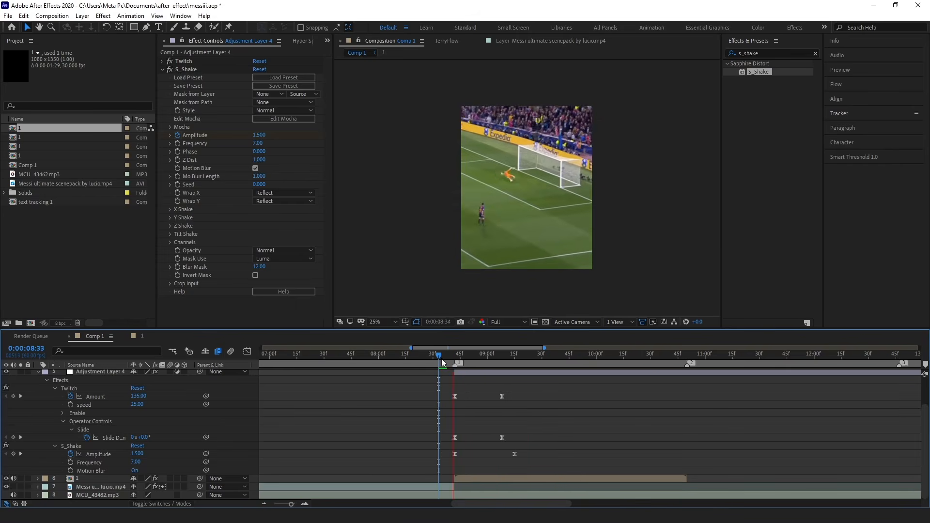
pyautogui.press('space')
pyautogui.click(467, 361)
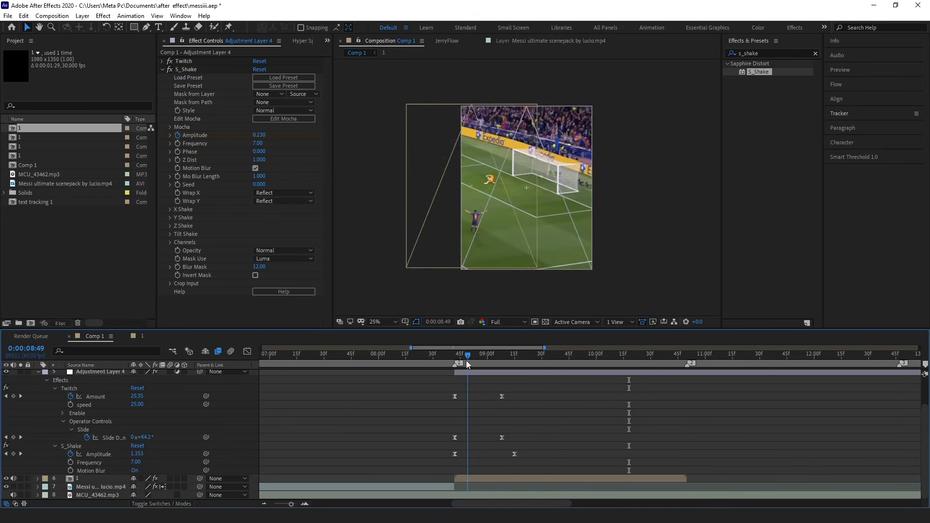
pyautogui.press('j')
# Search the effects for FLICK and apply Sapphire's S_Flicker to Adjustment Layer 4.
pyautogui.click(770, 54)
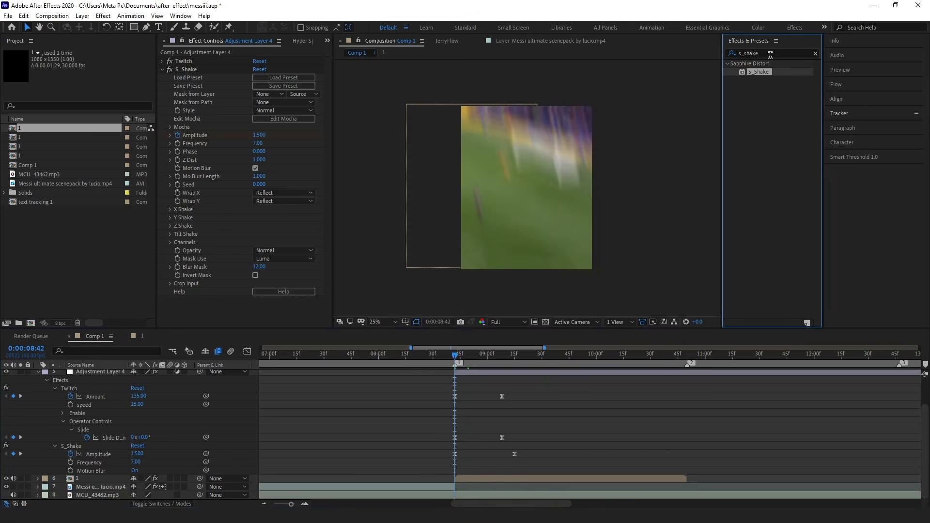
pyautogui.click(163, 70)
pyautogui.click(774, 53)
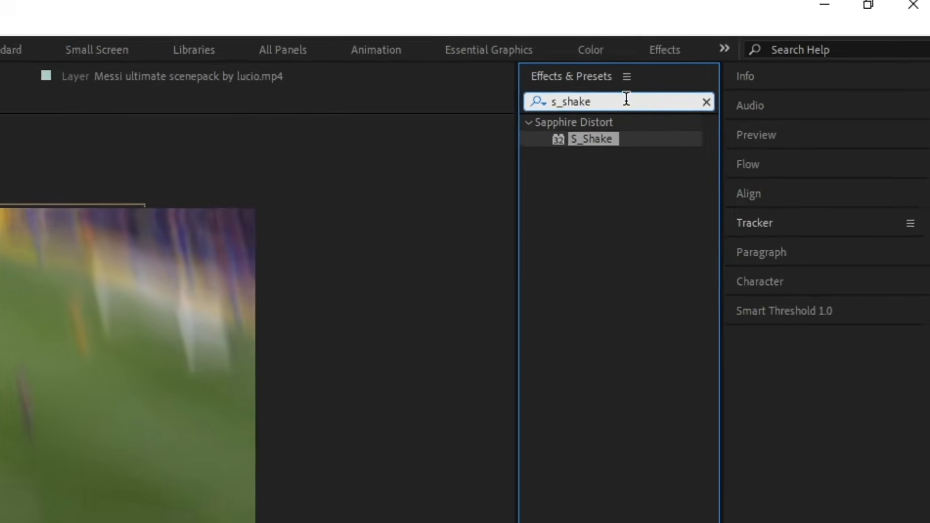
pyautogui.press('BackSpace')
pyautogui.write('s')
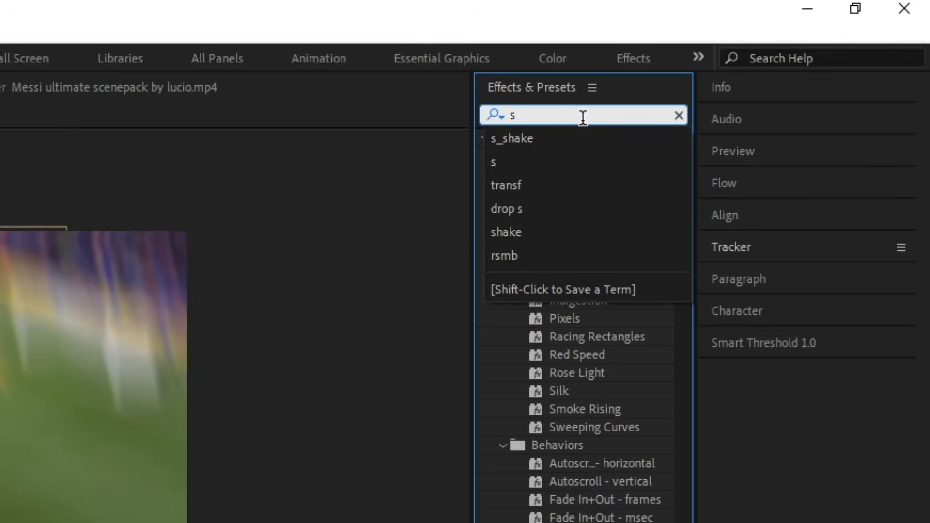
pyautogui.write('s')
pyautogui.press('BackSpace')
pyautogui.press('BackSpace')
pyautogui.write('FL')
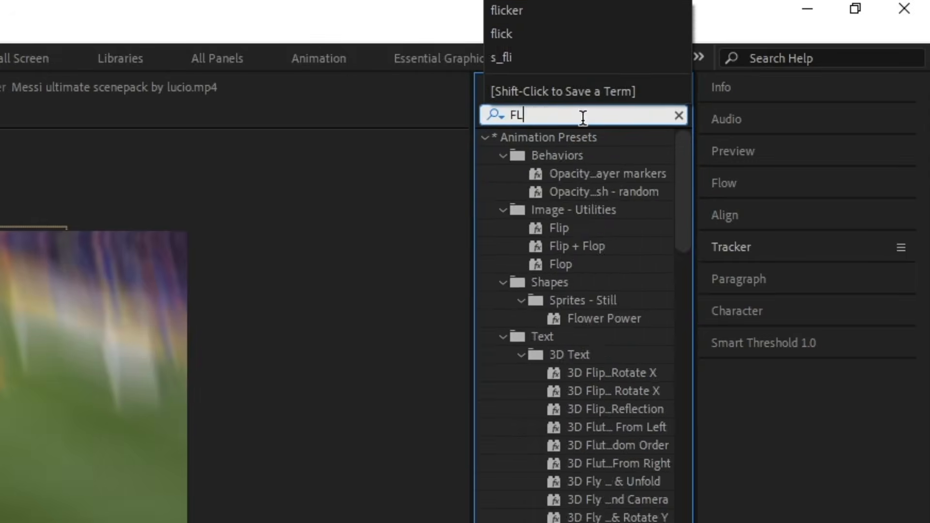
pyautogui.write('ICK')
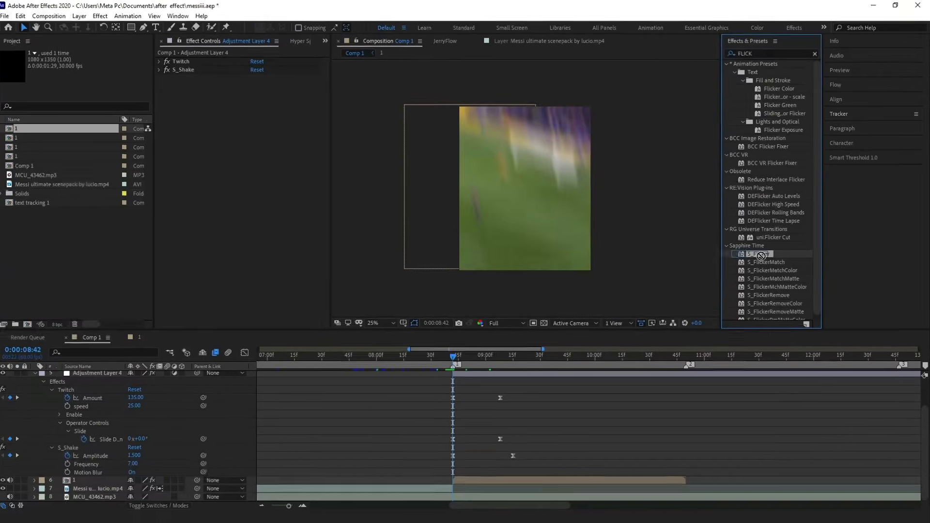
pyautogui.moveTo(760, 253); pyautogui.dragTo(241, 165)
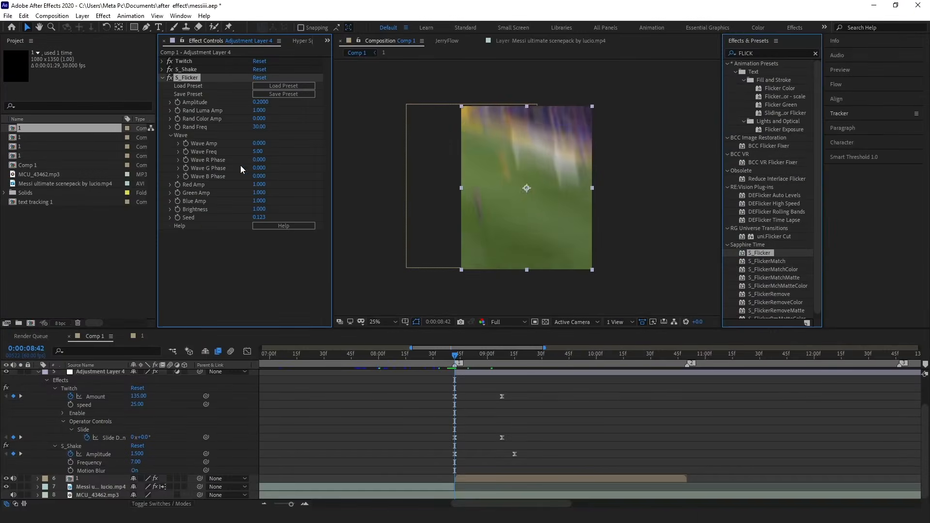
# Set S_Flicker's Amplitude to 0.1 and Rand Luma Amp to 1.2, and collapse its settings.
pyautogui.click(260, 102)
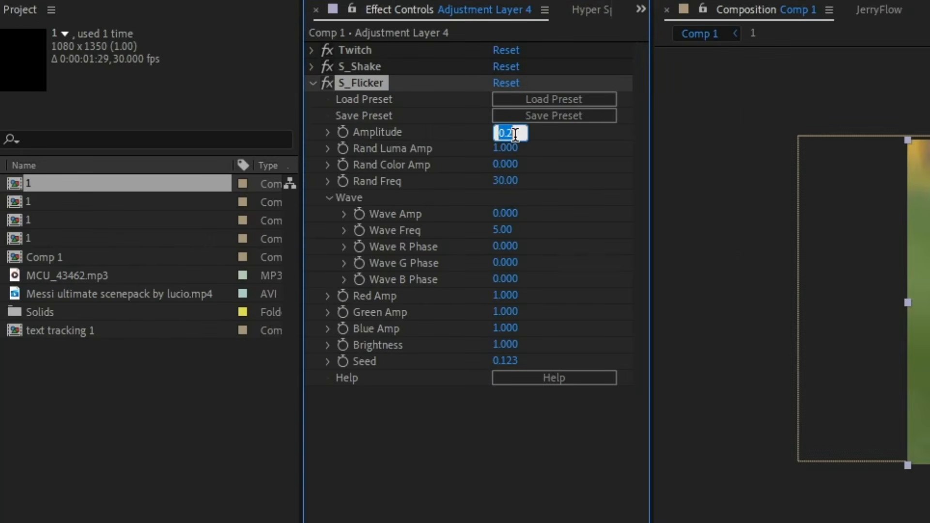
pyautogui.write('0.1')
pyautogui.press('Return')
pyautogui.click(505, 149)
pyautogui.write('1.2')
pyautogui.press('Return')
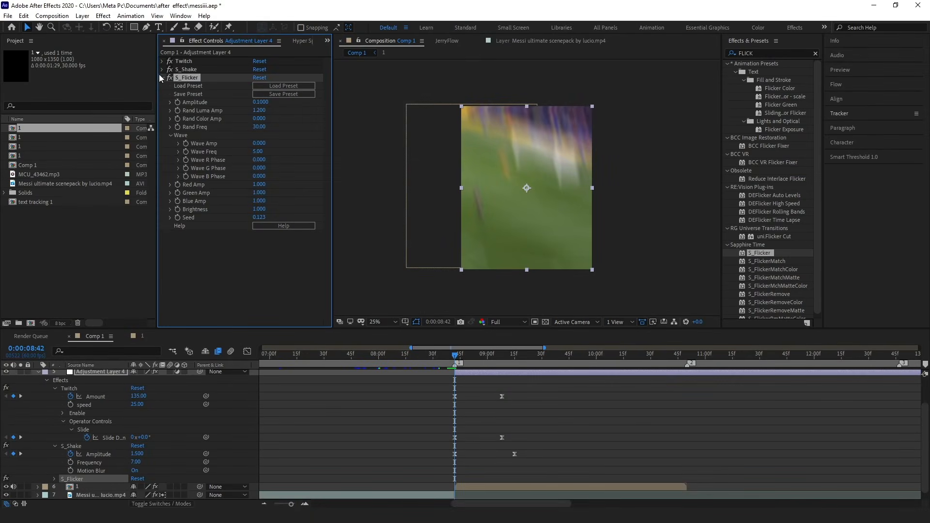
pyautogui.click(161, 77)
# Search the effects for s_sha and apply a second S_Shake to Adjustment Layer 4.
pyautogui.click(761, 53)
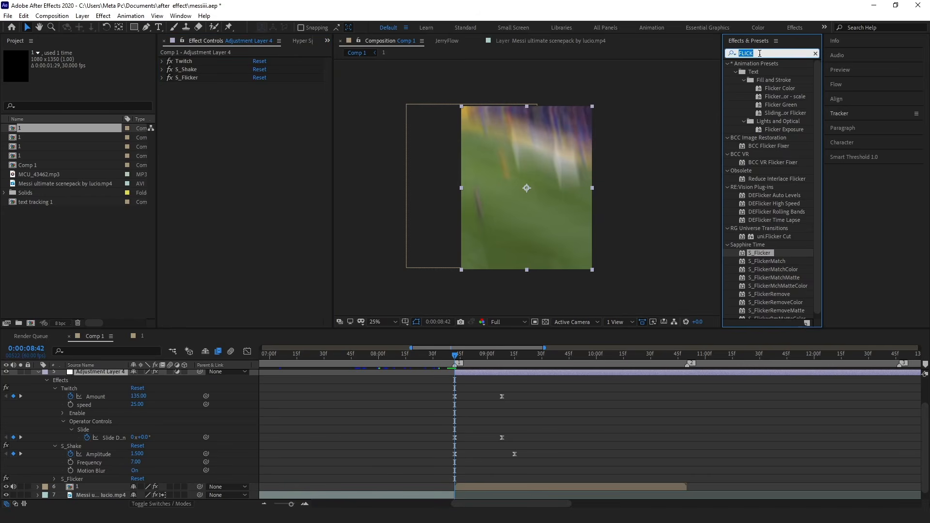
pyautogui.press('BackSpace')
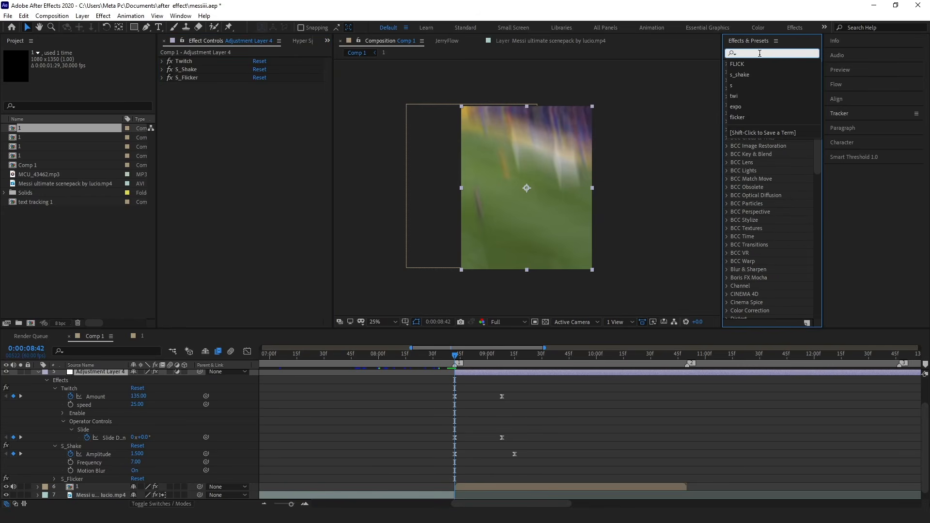
pyautogui.click(760, 53)
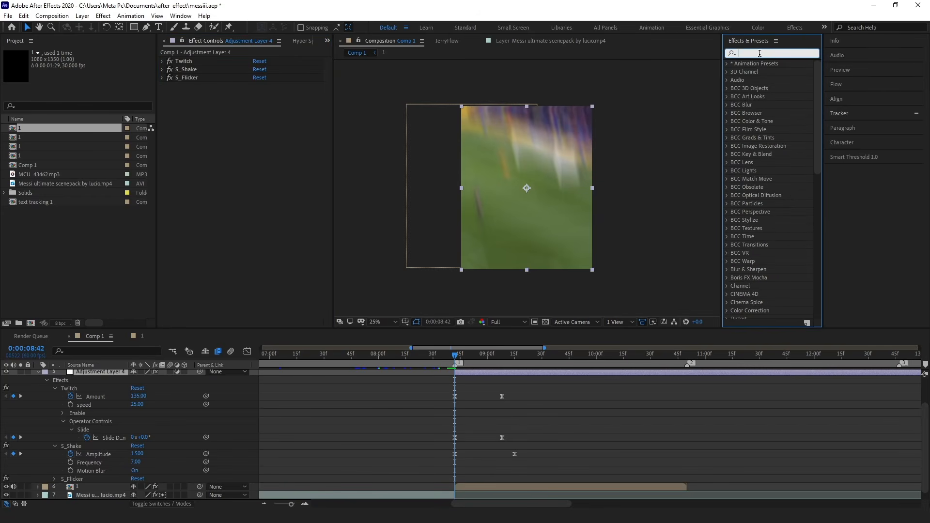
pyautogui.click(760, 53)
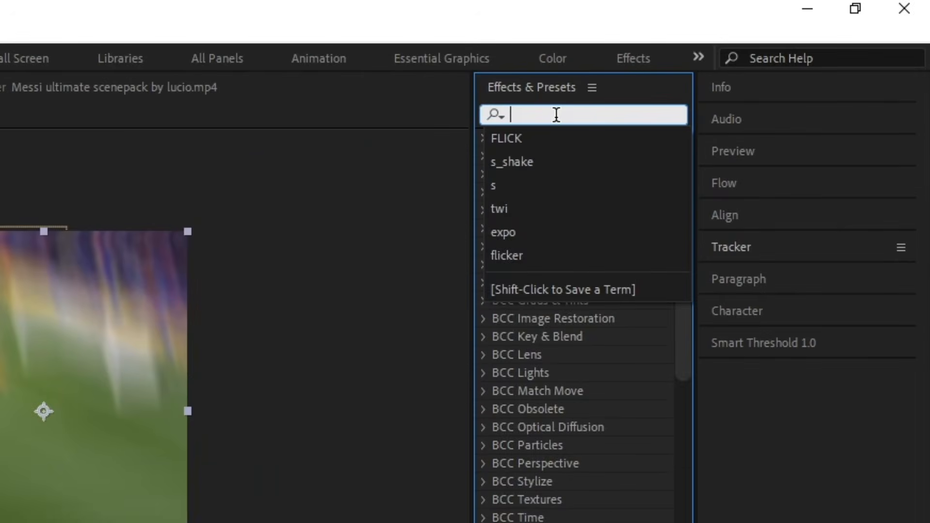
pyautogui.write('s_sha')
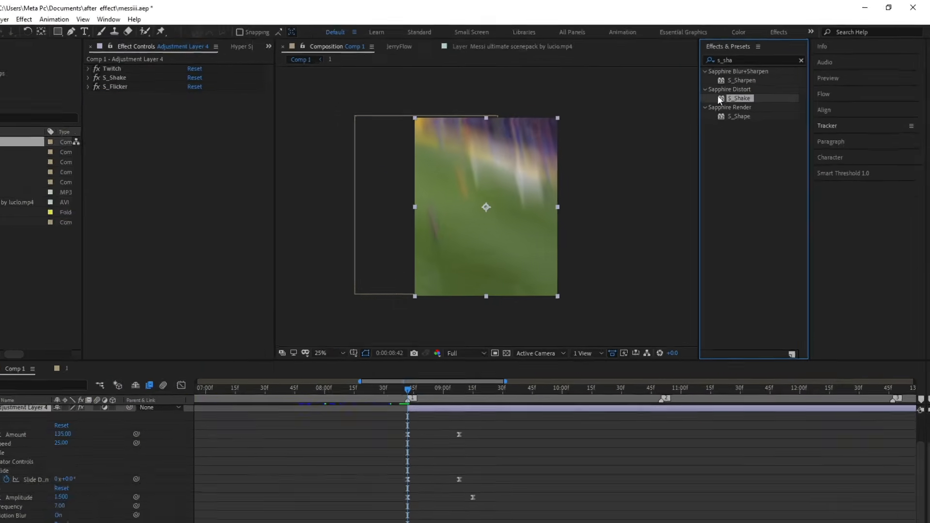
pyautogui.doubleClick(570, 184)
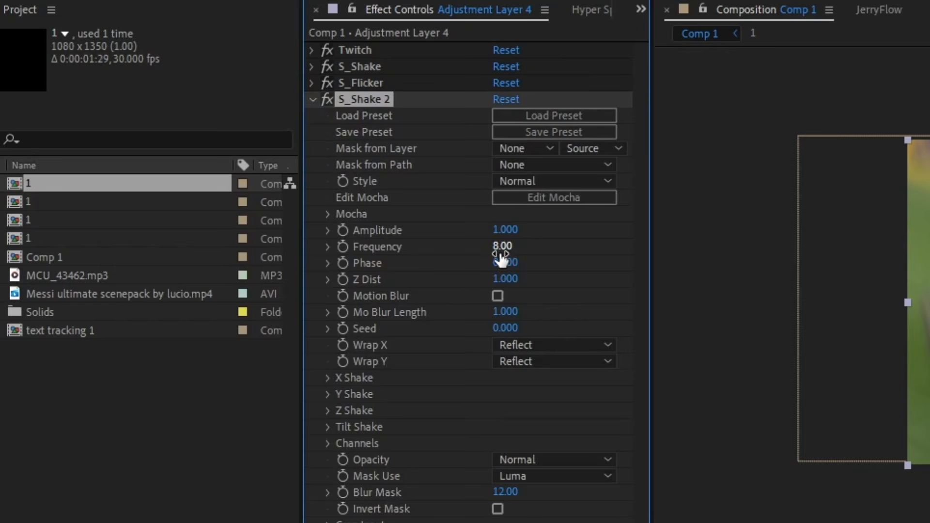
# Set the second S_Shake's Frequency to 2 and Amplitude to 0.15.
pyautogui.click(308, 177)
pyautogui.press('Return')
pyautogui.click(509, 230)
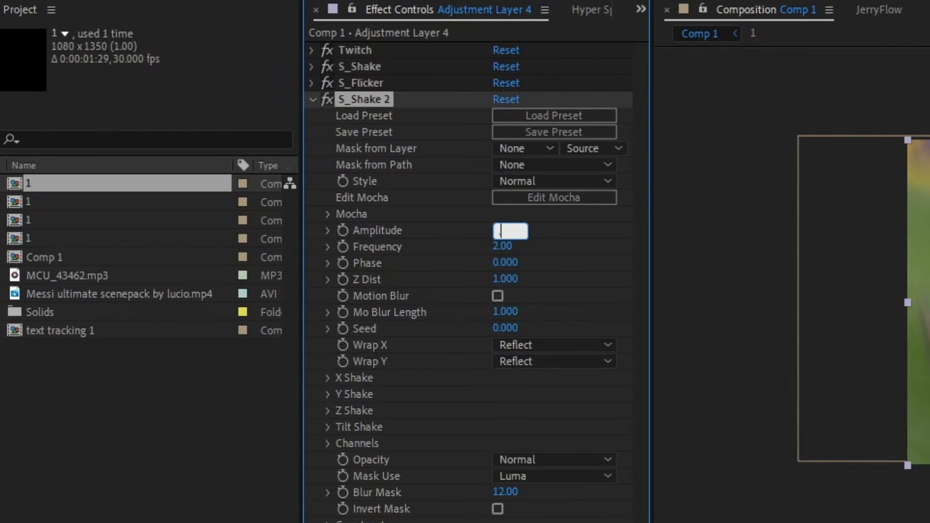
pyautogui.press('Return')
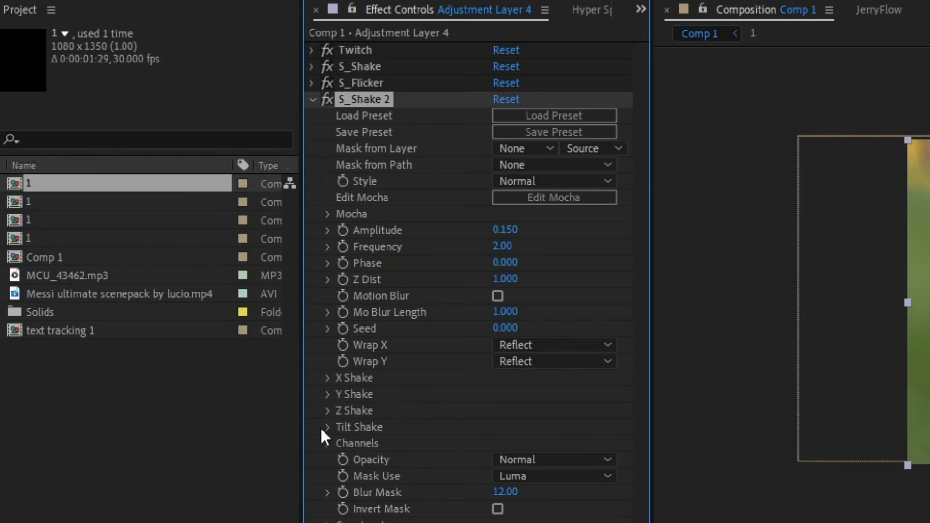
# Set the Tilt Rand Amp of the second S_Shake to 3.
pyautogui.click(328, 427)
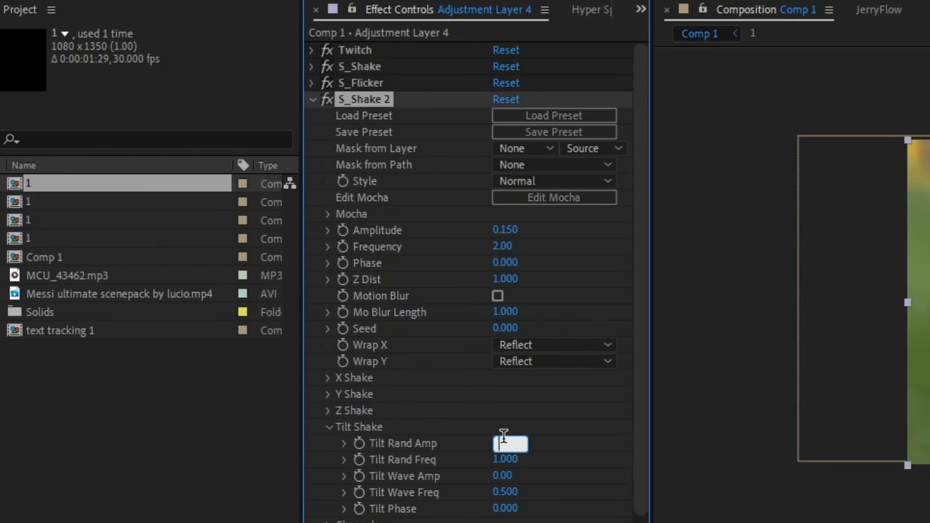
pyautogui.write('3')
pyautogui.press('Return')
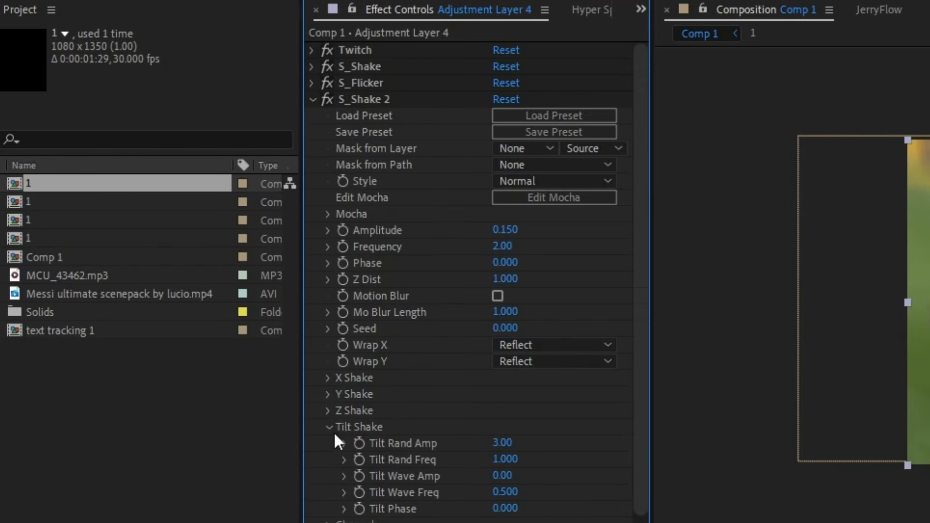
pyautogui.click(330, 430)
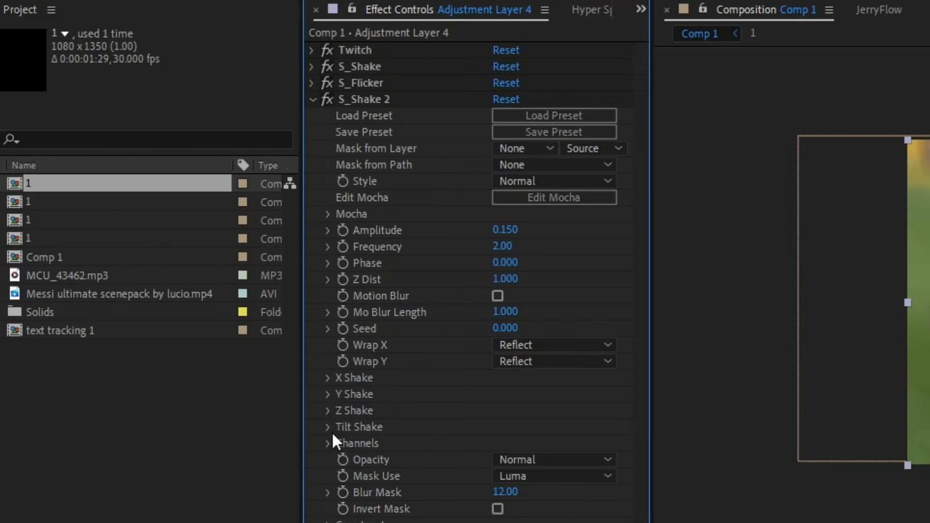
# Set the second S_Shake's X Rand Amp to 150, adjust its Y Rand Amp and collapse the effect.
pyautogui.click(329, 379)
pyautogui.click(507, 394)
pyautogui.press('BackSpace')
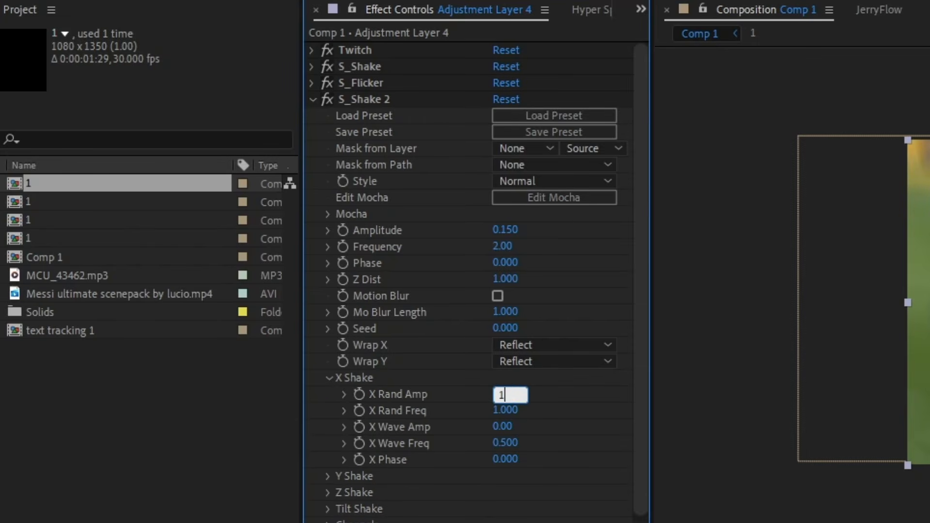
pyautogui.write('1.00')
pyautogui.press('Return')
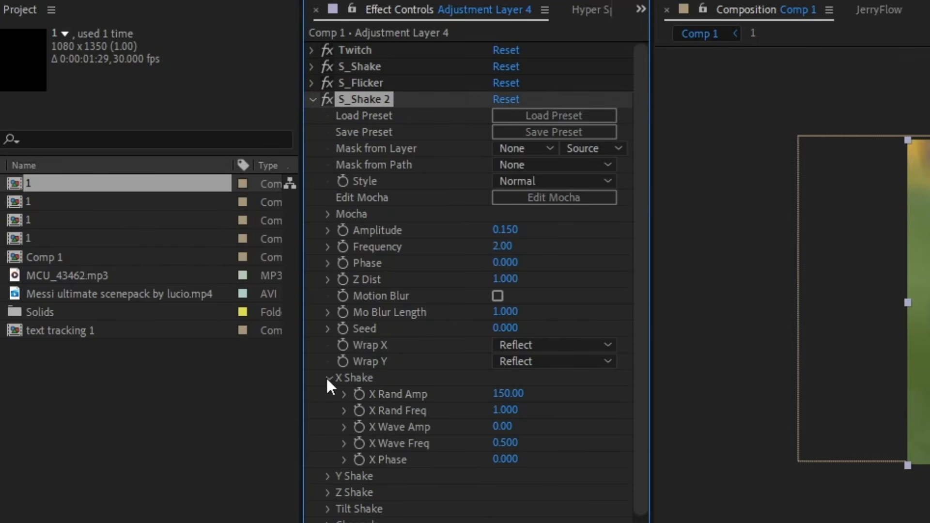
pyautogui.click(328, 378)
pyautogui.click(328, 394)
pyautogui.click(506, 410)
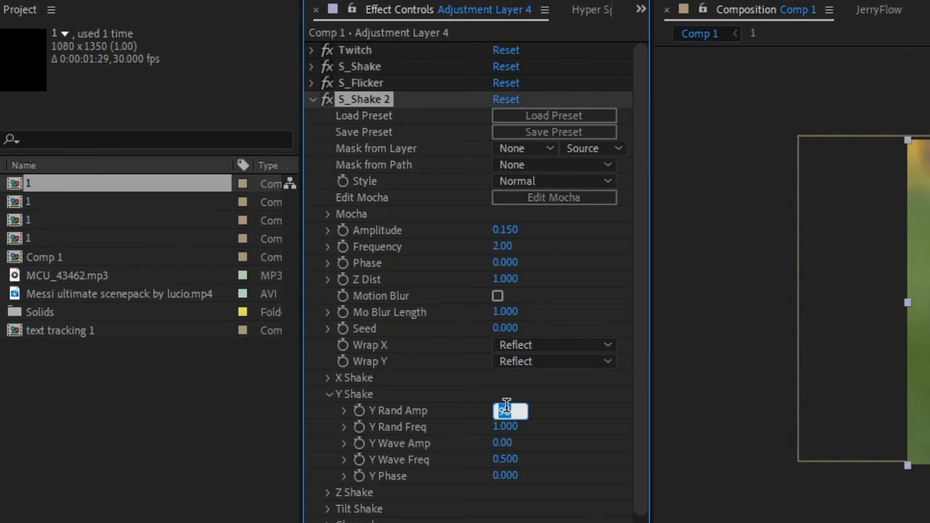
pyautogui.press('Return')
pyautogui.click(328, 394)
pyautogui.click(313, 99)
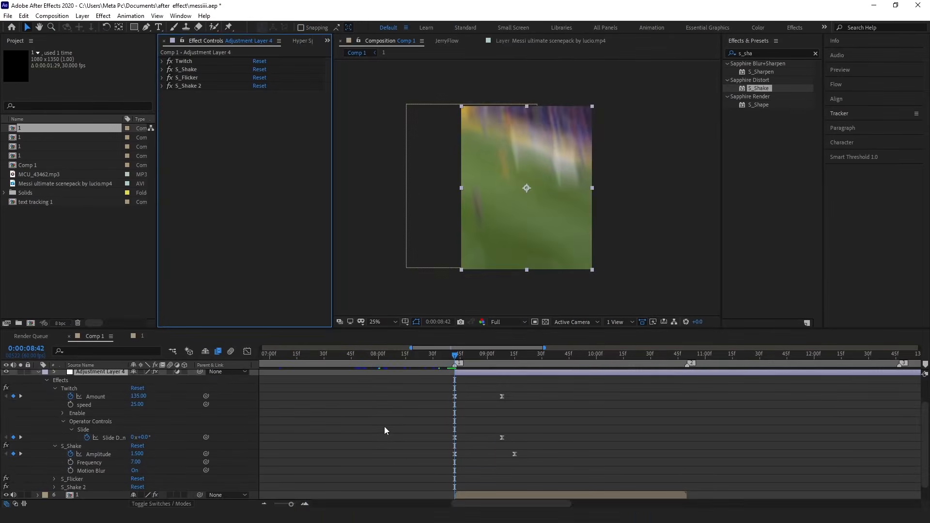
# Preview the combined shake and flicker impact from 0:00:08:42 and from 0:00:08:24.
pyautogui.click(384, 426)
pyautogui.press('space')
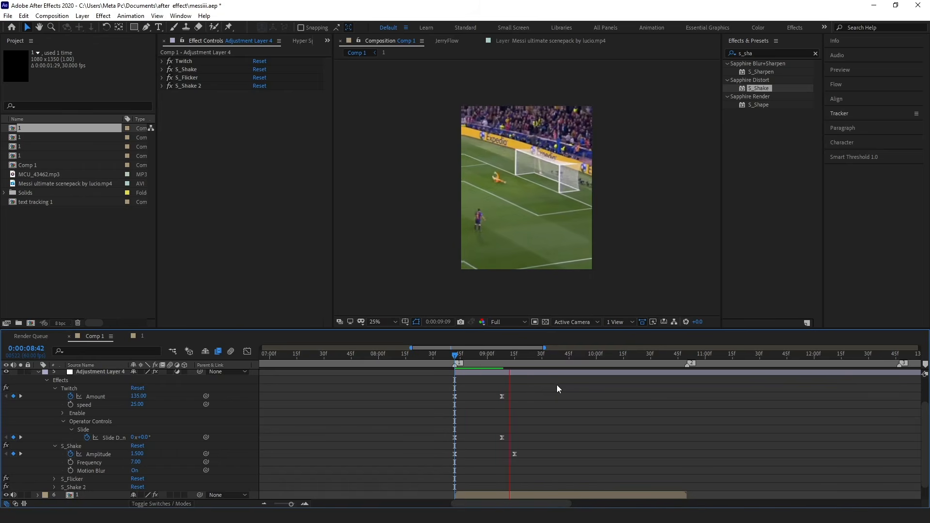
pyautogui.click(594, 362)
pyautogui.click(423, 362)
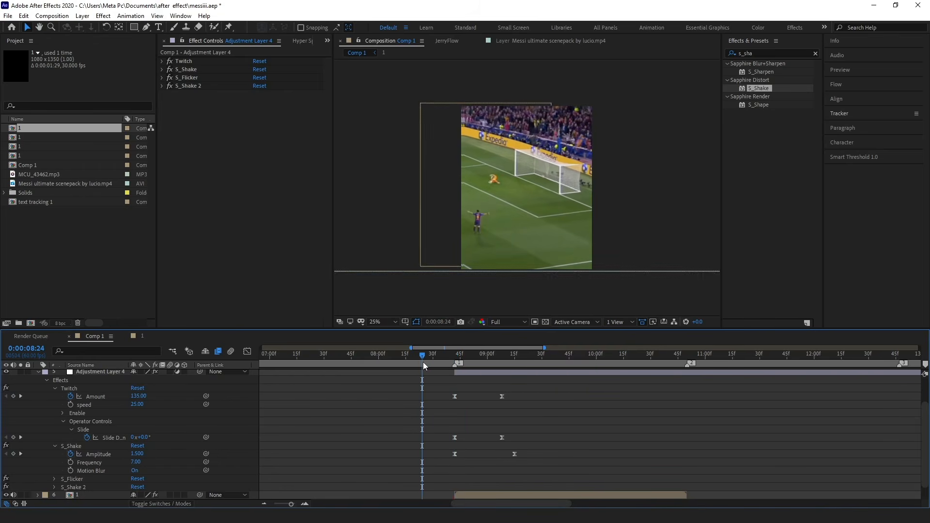
pyautogui.press('space')
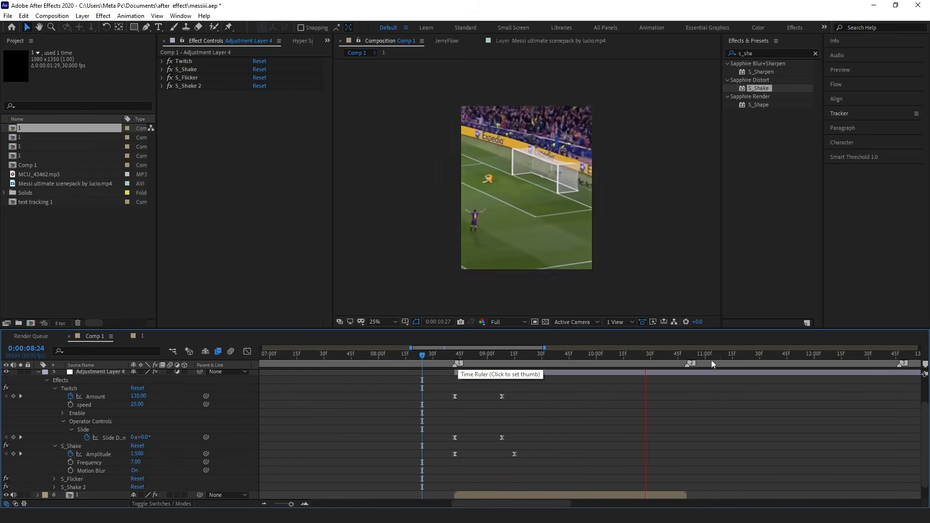
pyautogui.press('space')
# Find BCC Directional Blur and apply it to Adjustment Layer 4 with the playhead at 0:00:08:42.
pyautogui.click(455, 362)
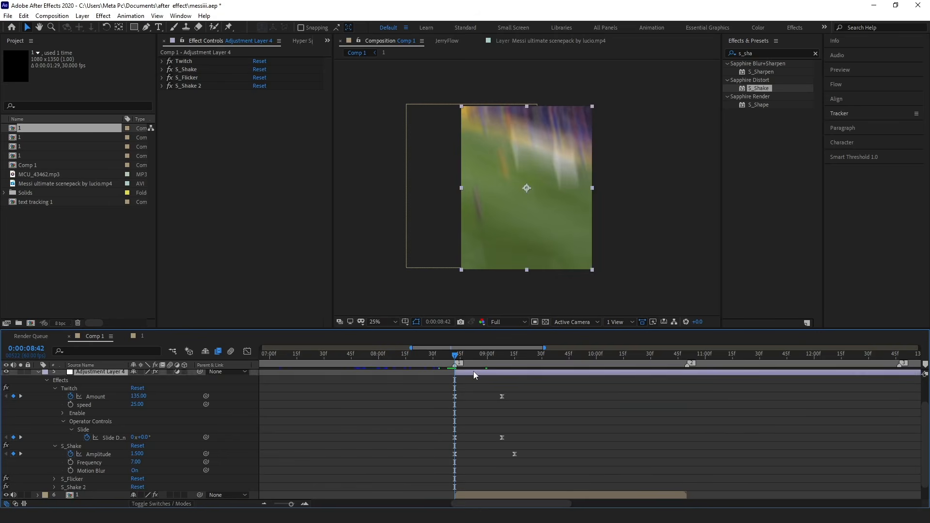
pyautogui.hotkey('ctrl', 'shift', 'a')
pyautogui.click(772, 52)
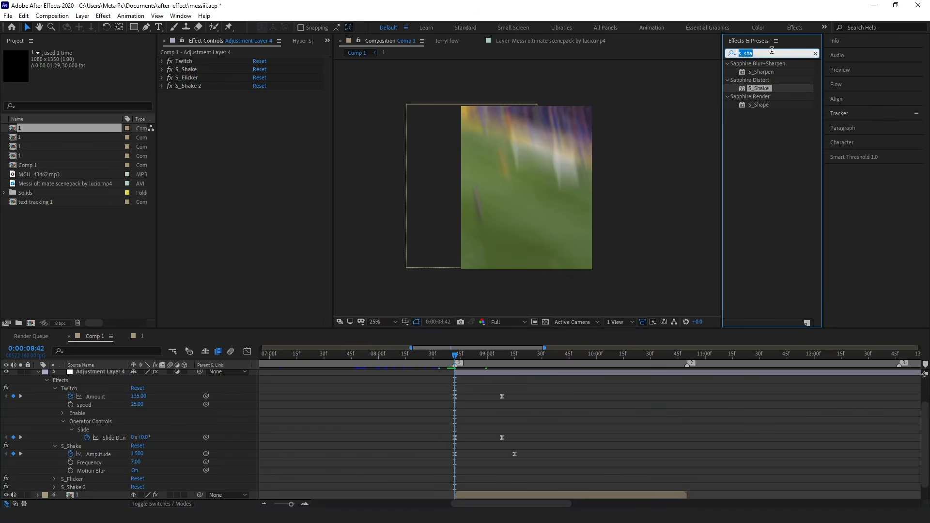
pyautogui.press('BackSpace')
pyautogui.write('n')
pyautogui.press('BackSpace')
pyautogui.write('bcc')
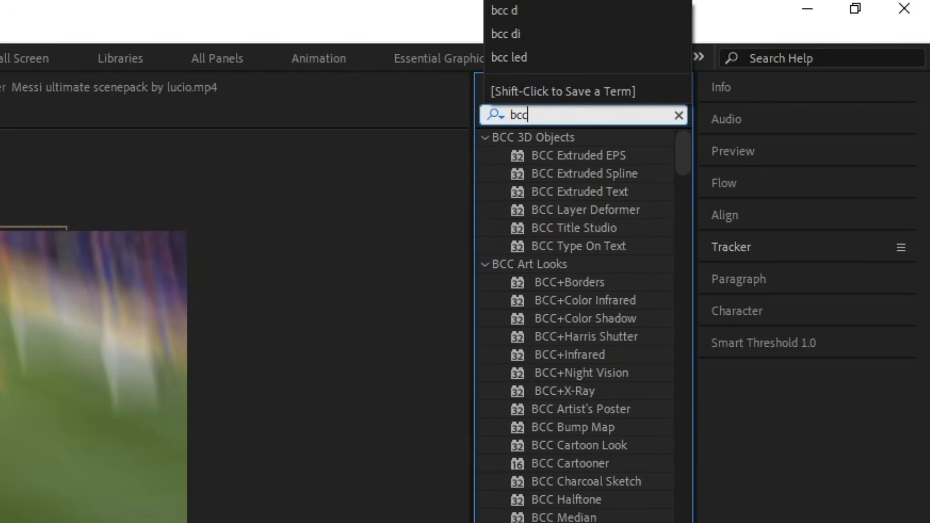
pyautogui.scroll(-9, 529, 465)
pyautogui.scroll(5, 529, 465)
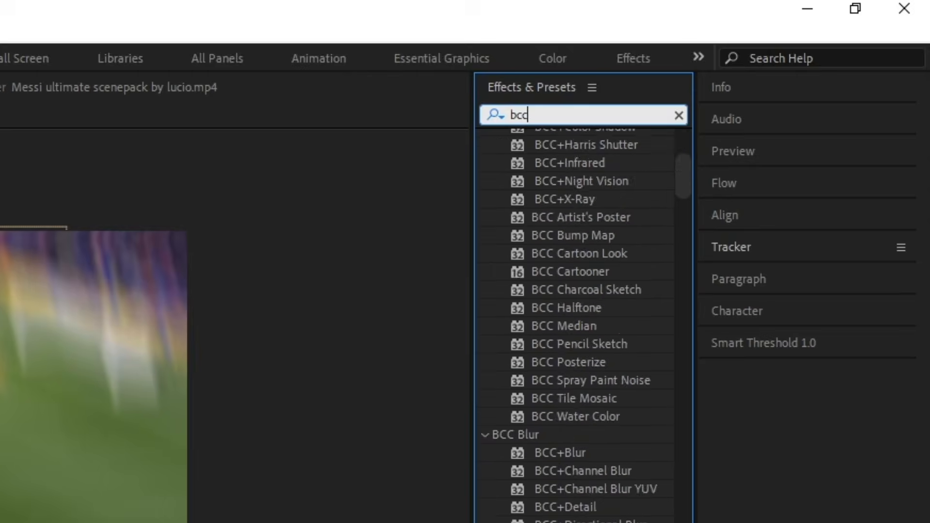
pyautogui.write('d')
pyautogui.doubleClick(606, 155)
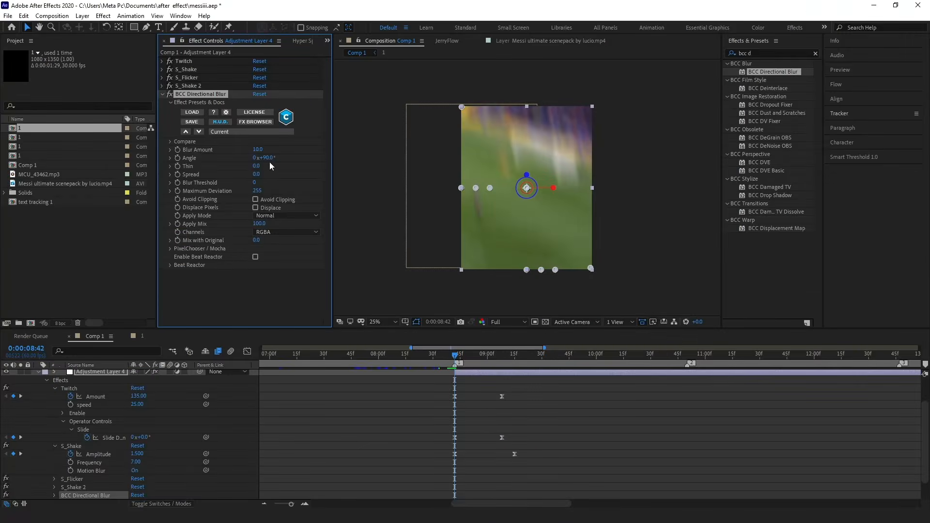
# Set the directional blur's Angle to 0° and keyframe its Blur Amount at 80 at 0:00:08:42.
pyautogui.click(268, 158)
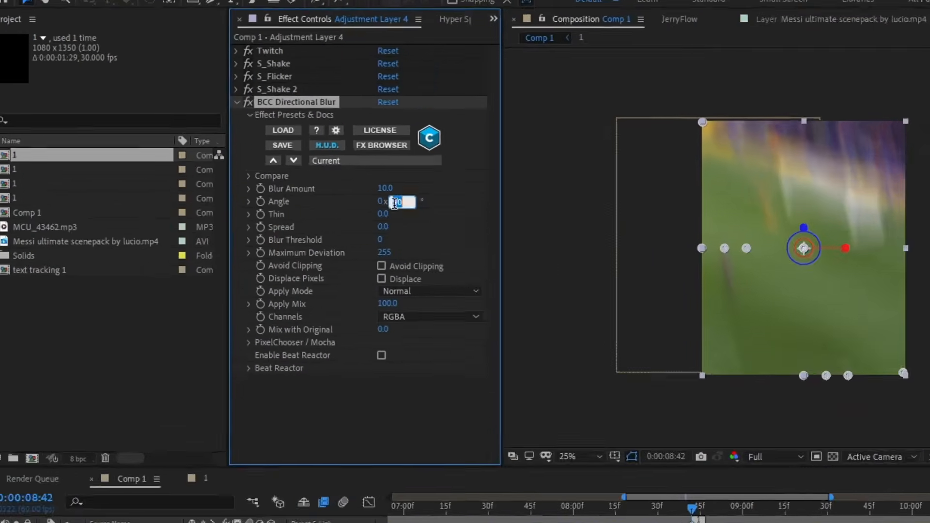
pyautogui.write('0')
pyautogui.press('Return')
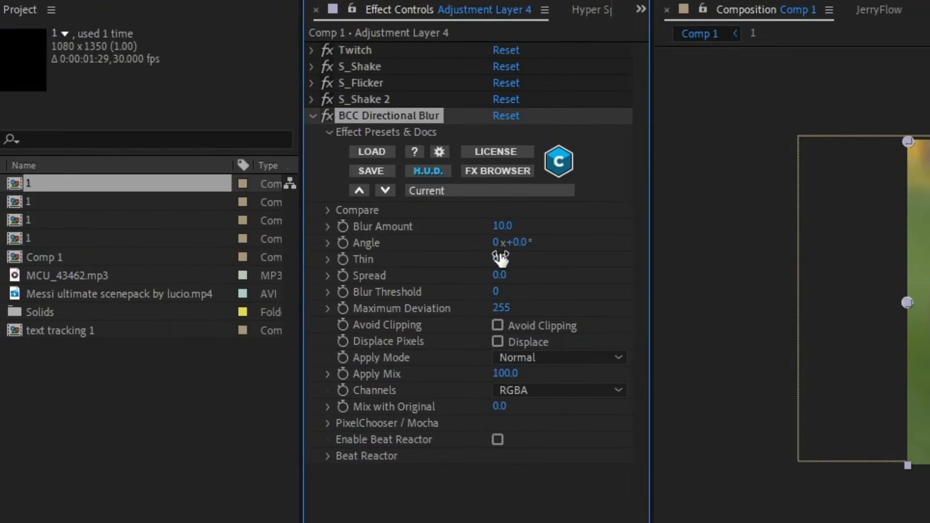
pyautogui.moveTo(506, 226); pyautogui.dragTo(531, 226)
pyautogui.click(511, 226)
pyautogui.press('Return')
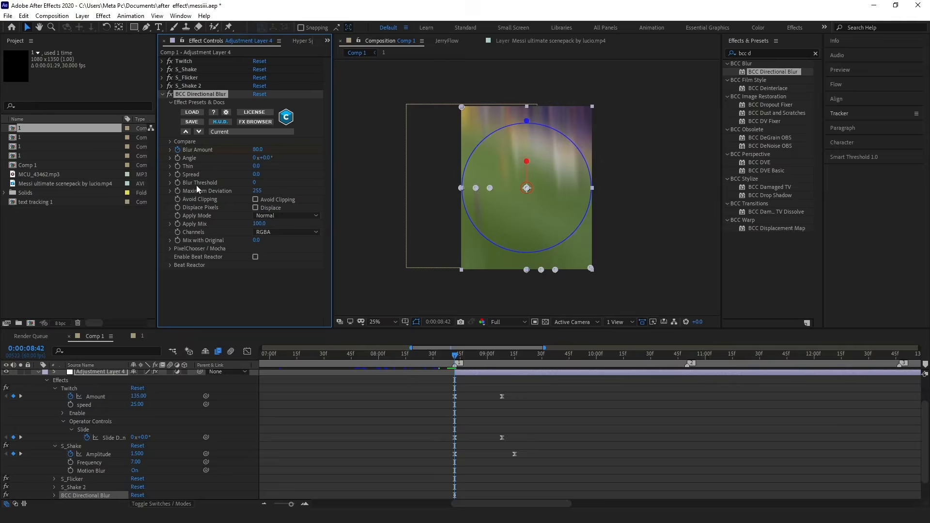
# Keyframe the BCC Directional Blur's Blur Amount at 0 at 0:00:09:08.
pyautogui.scroll(-2, 395, 409)
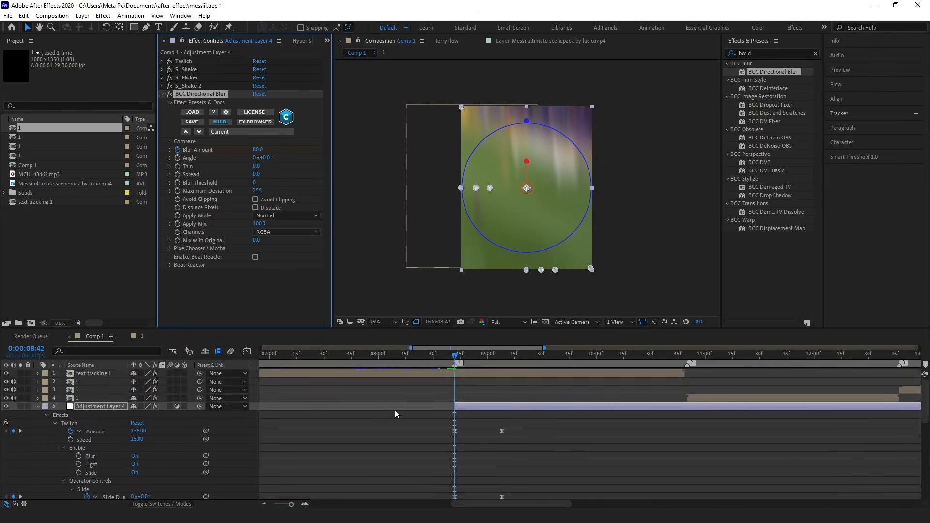
pyautogui.moveTo(458, 361); pyautogui.dragTo(502, 369)
pyautogui.scroll(-5, 514, 392)
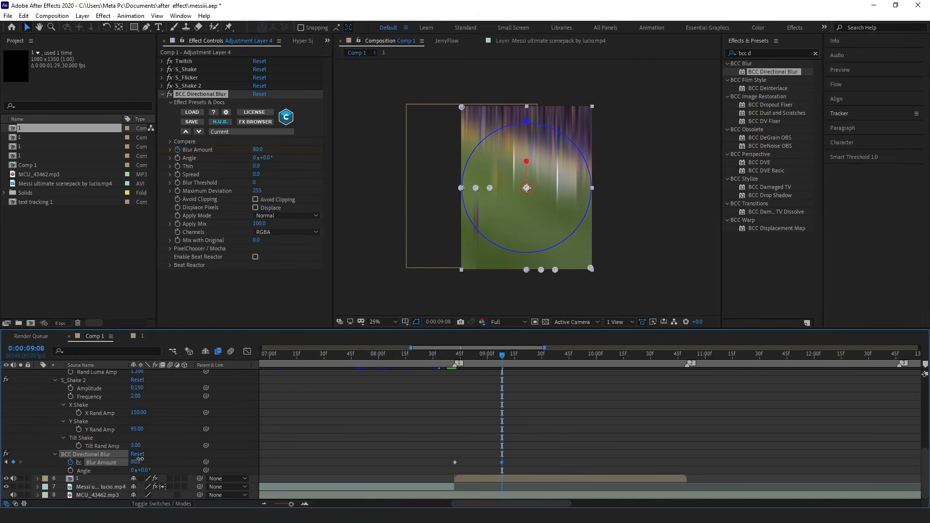
pyautogui.write('0')
pyautogui.press('Return')
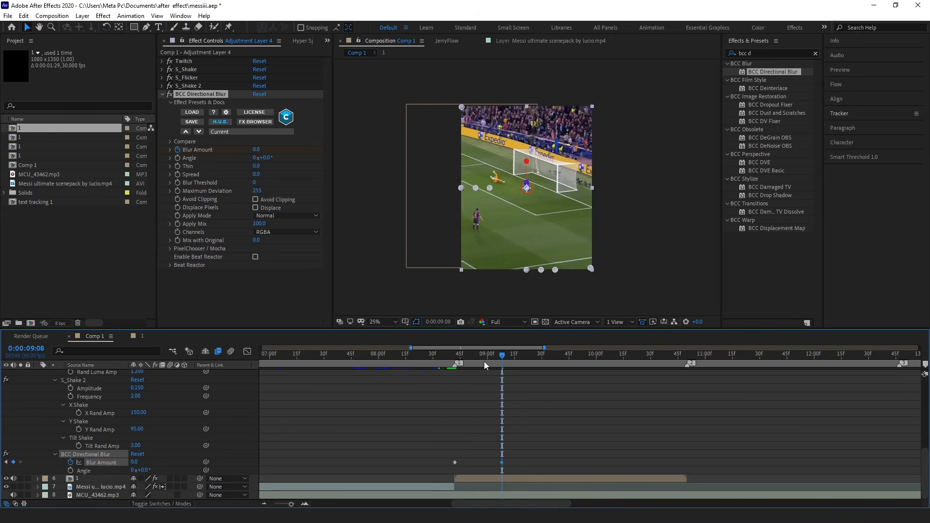
# Preview the directional blur from 0:00:08:37, return to 0:00:08:42 and collapse the adjustment layer's properties.
pyautogui.moveTo(484, 361); pyautogui.dragTo(446, 365)
pyautogui.press('space')
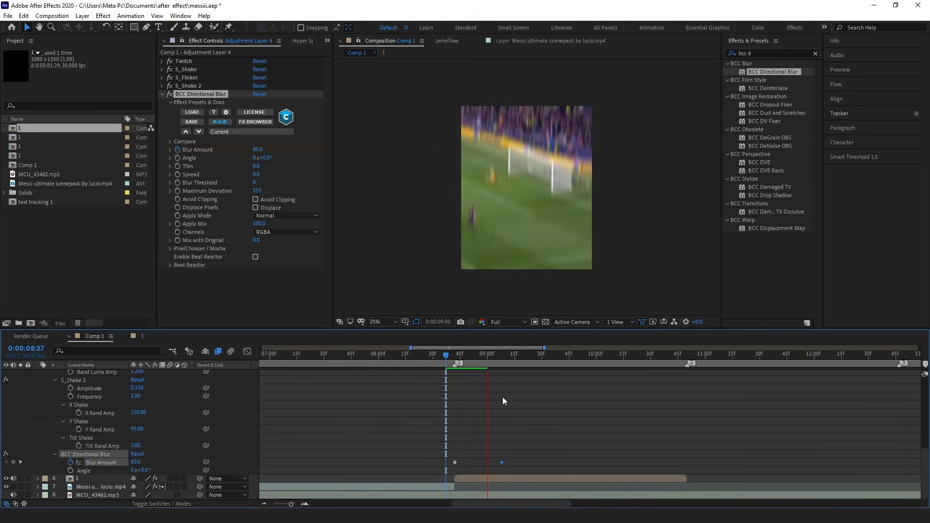
pyautogui.moveTo(550, 360); pyautogui.dragTo(456, 363)
pyautogui.click(516, 440)
pyautogui.press('u')
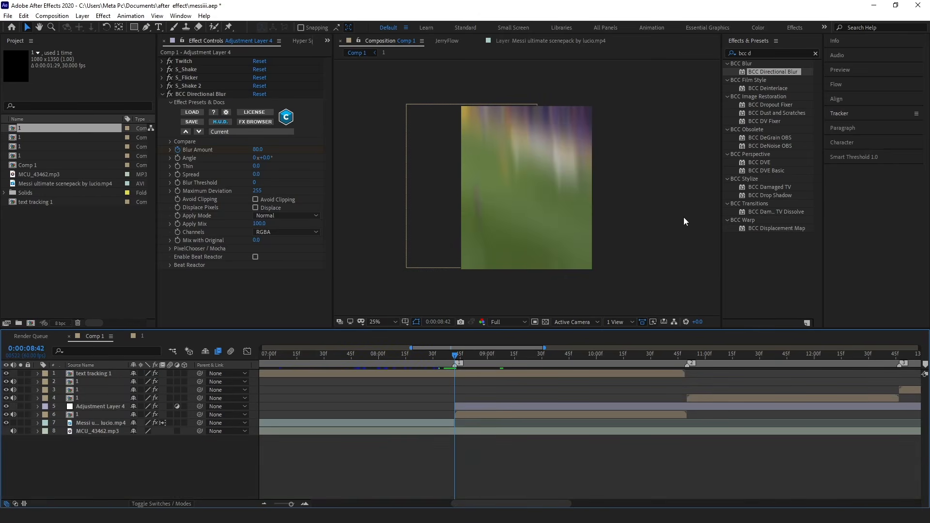
# Collapse the directional blur, search the effects for "cont" and apply Brightness & Contrast to Adjustment Layer 4.
pyautogui.click(163, 94)
pyautogui.click(772, 50)
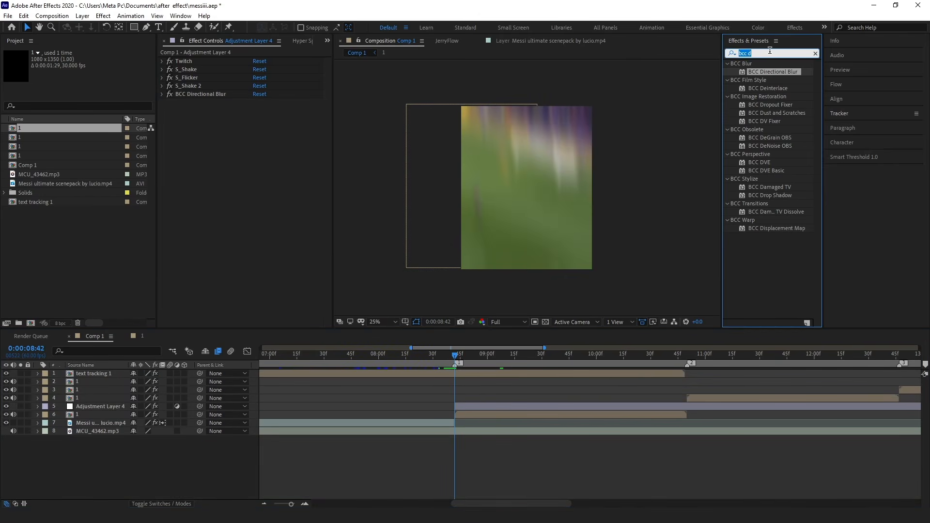
pyautogui.press('BackSpace')
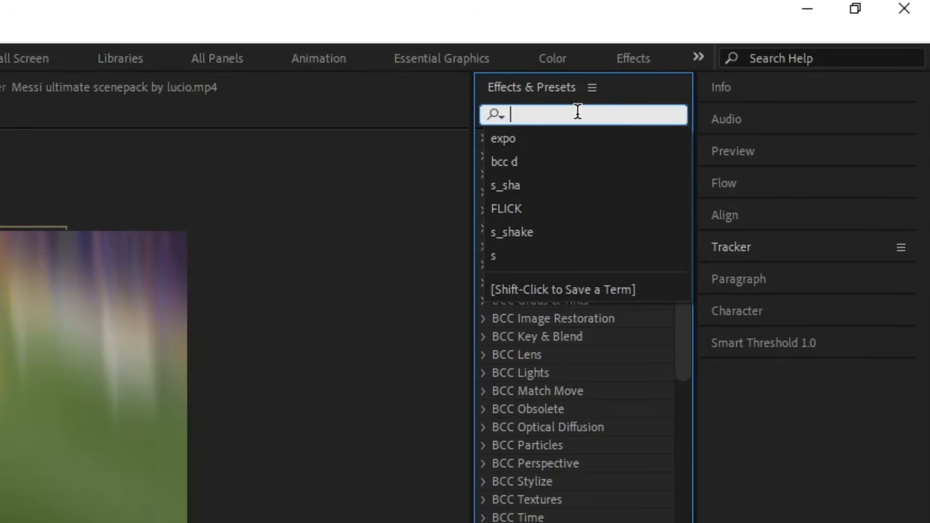
pyautogui.write('cont')
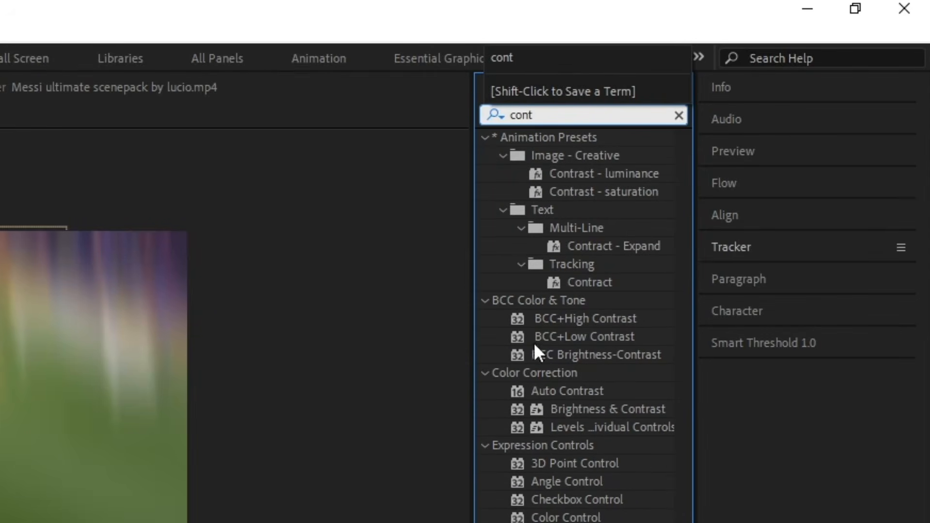
pyautogui.moveTo(601, 409); pyautogui.dragTo(546, 406)
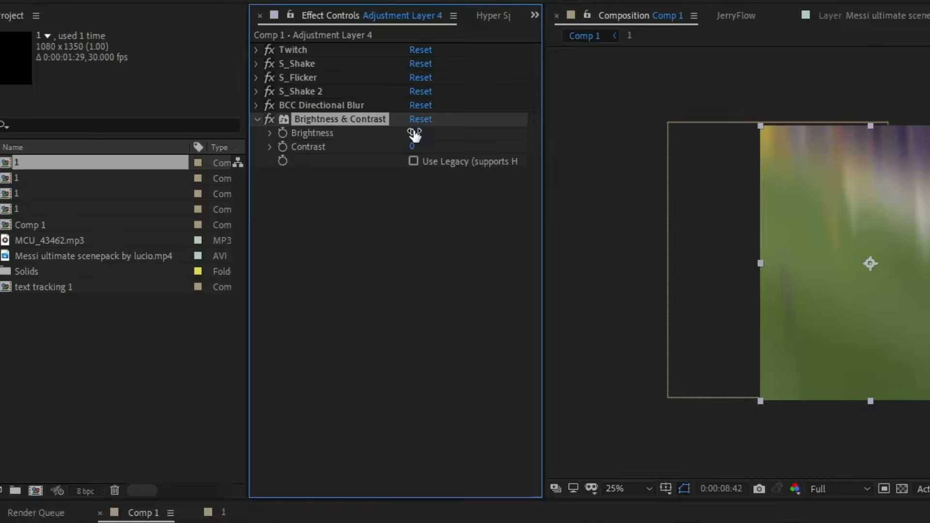
# Try a Brightness of 136, undo it, and keyframe Brightness at 0 at 0:00:08:42 and 0:00:09:08.
pyautogui.moveTo(252, 109); pyautogui.dragTo(325, 113)
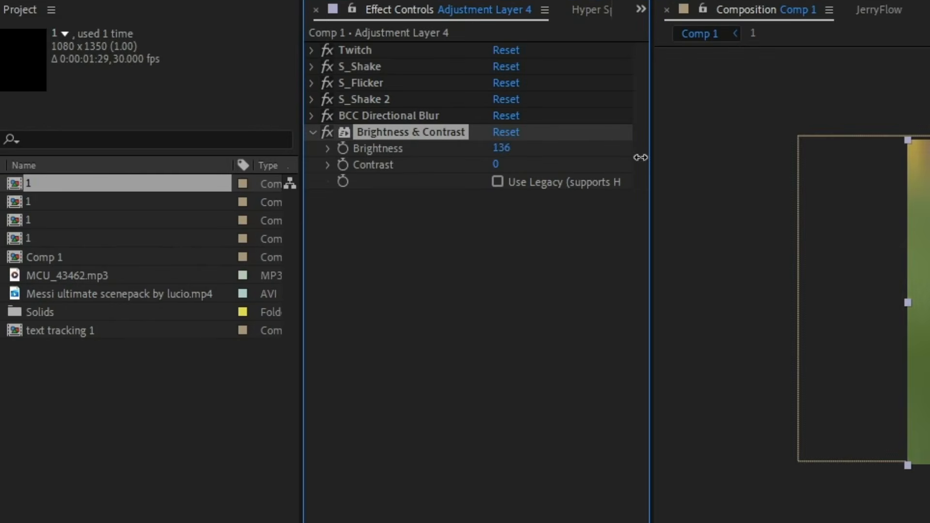
pyautogui.hotkey('ctrl', 'z')
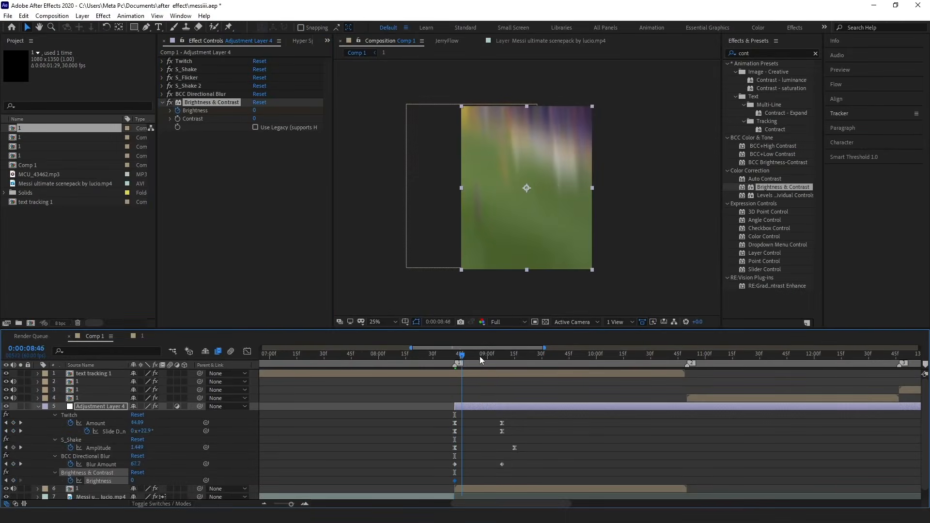
pyautogui.click(505, 356)
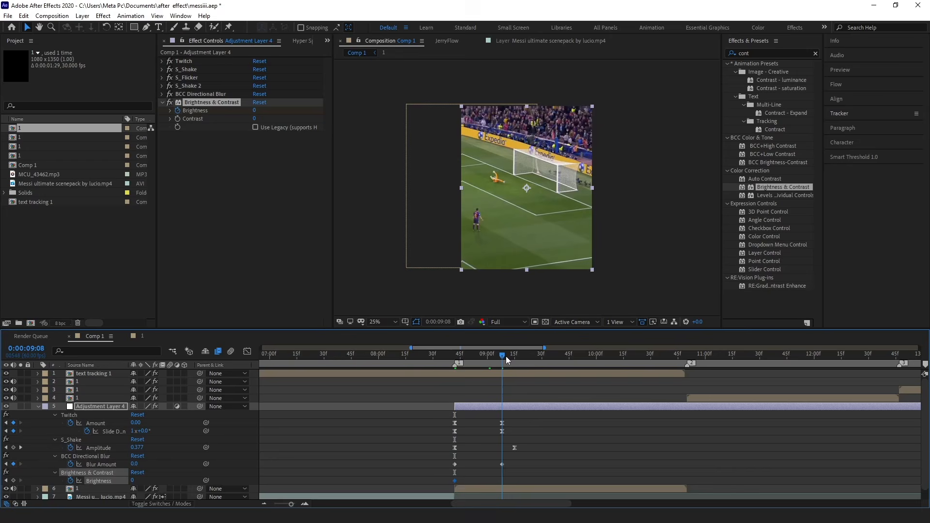
pyautogui.click(7, 481)
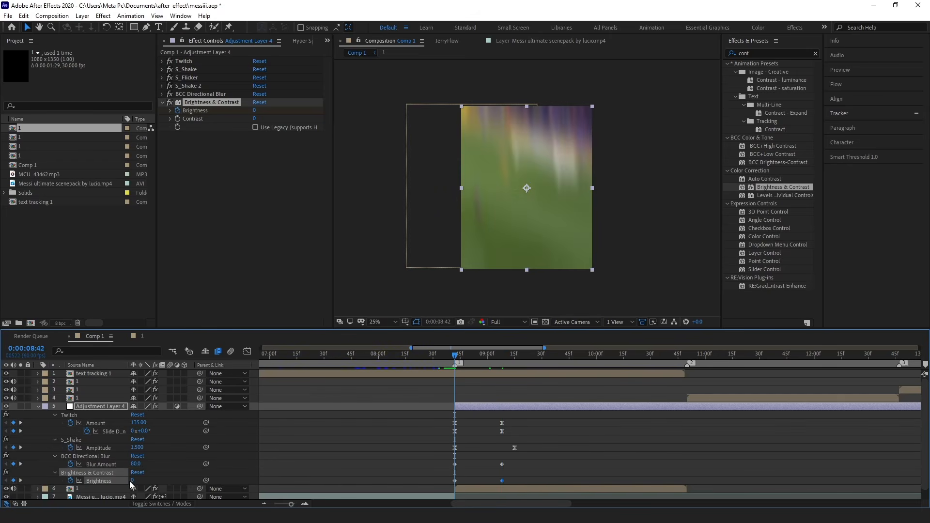
# Raise the Brightness keyframe at 0:00:08:42 through 60 and 90 to 120, and scrub the resulting flash.
pyautogui.click(132, 481)
pyautogui.press('Return')
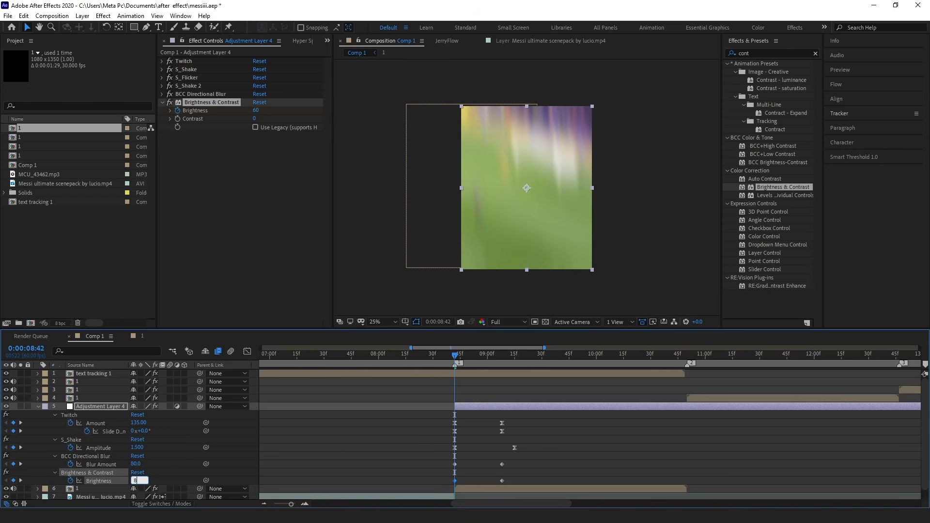
pyautogui.write('90')
pyautogui.press('Return')
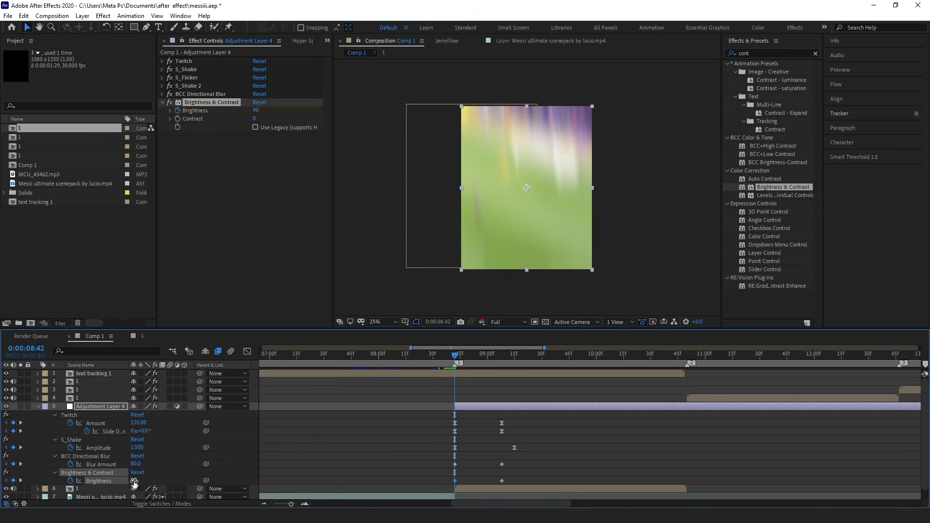
pyautogui.click(134, 481)
pyautogui.press('Return')
pyautogui.moveTo(505, 357); pyautogui.dragTo(455, 368)
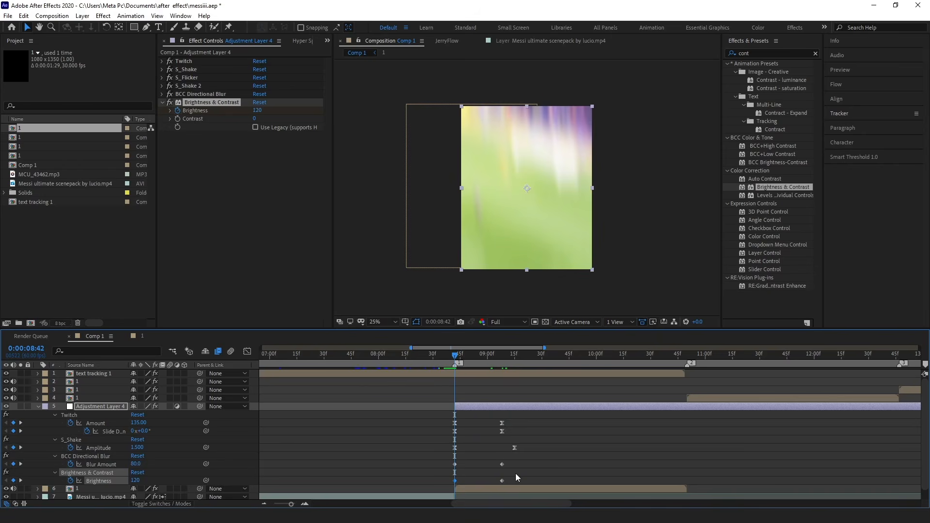
# Ease both Brightness keyframes and shape their value curve to fall steeply at first and level off towards the end.
pyautogui.moveTo(516, 473); pyautogui.dragTo(417, 488)
pyautogui.click(248, 352)
pyautogui.click(457, 378)
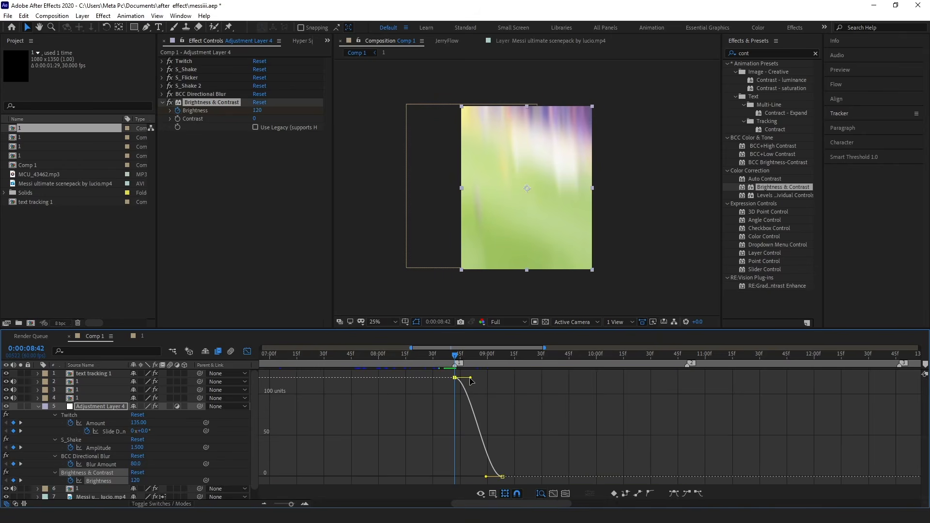
pyautogui.moveTo(470, 378); pyautogui.dragTo(442, 437)
pyautogui.click(521, 417)
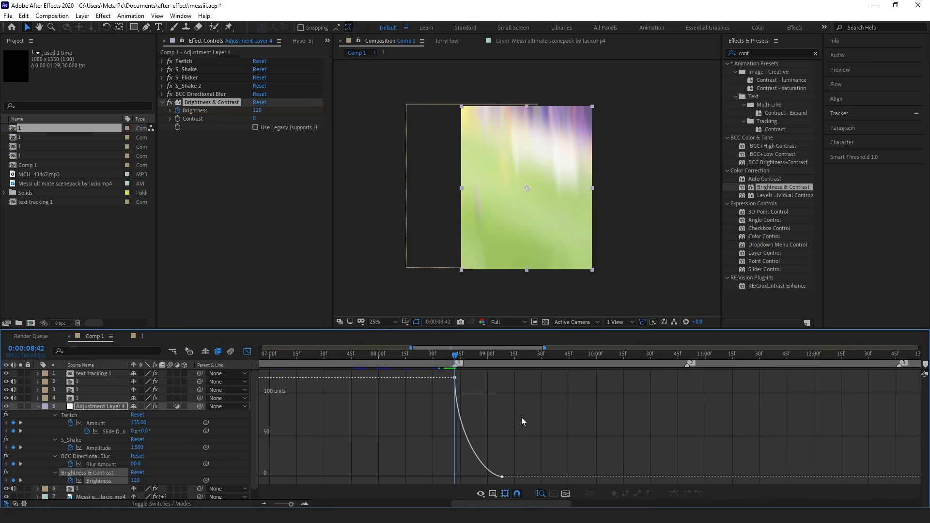
# Preview the brightness flash, move its ending keyframe slightly past 0:00:09:08 and collapse the layer properties.
pyautogui.press('space')
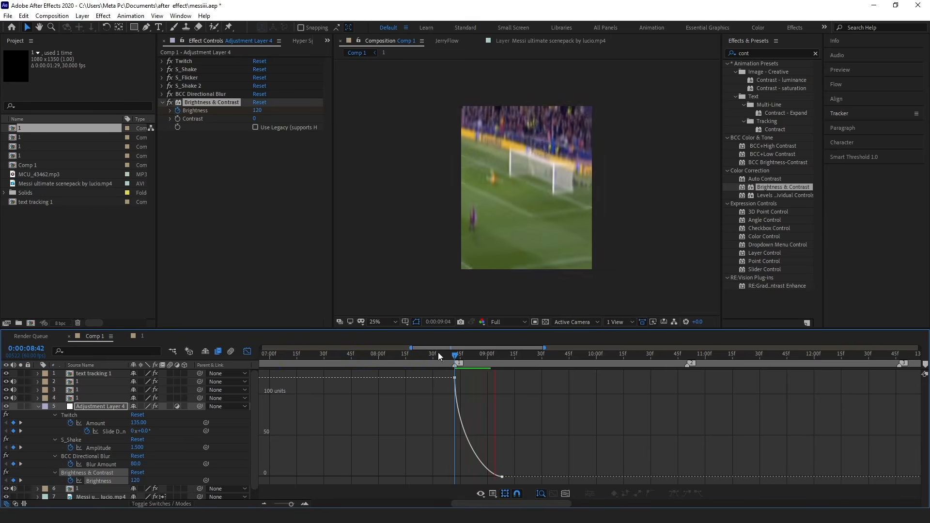
pyautogui.press('space')
pyautogui.hotkey('shift', 'F3')
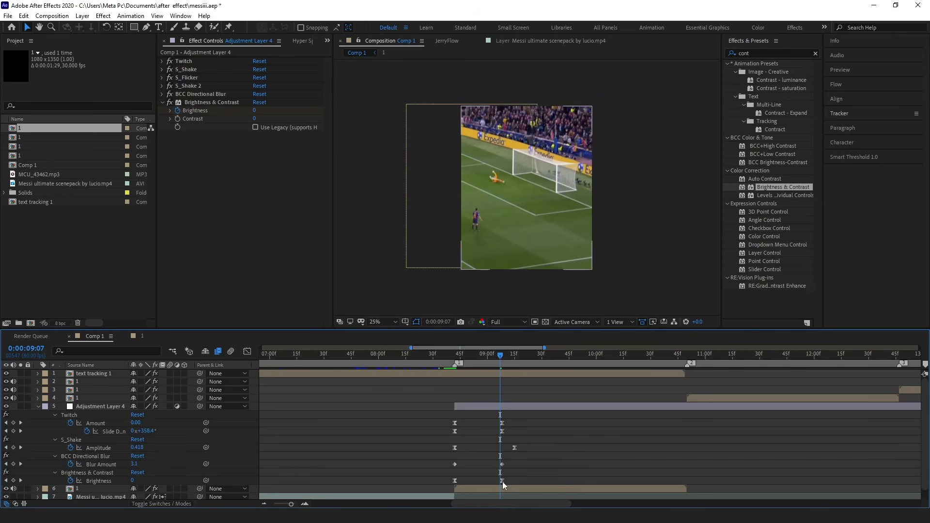
pyautogui.moveTo(502, 481); pyautogui.dragTo(511, 481)
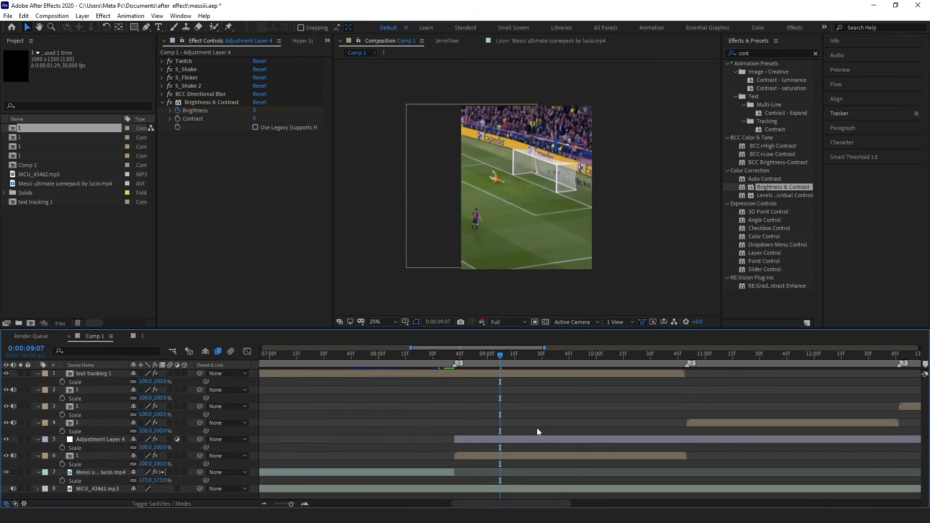
pyautogui.press('u')
# Preview the full blur, shake and brightness impact from 0:00:08:32, 0:00:08:42 and 0:00:08:04.
pyautogui.press('pageup')
pyautogui.press('pageup')
pyautogui.press('pageup')
pyautogui.press('pageup')
pyautogui.press('pageup')
pyautogui.moveTo(474, 358); pyautogui.dragTo(437, 356)
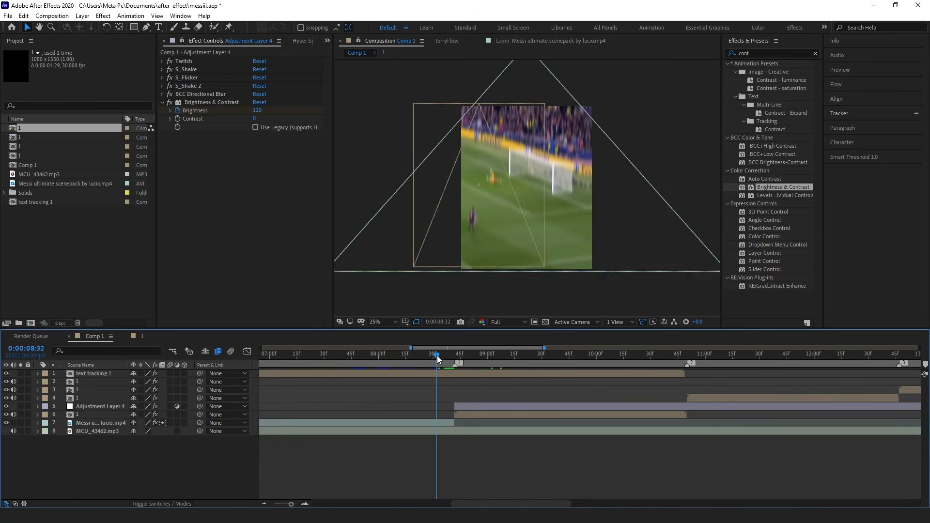
pyautogui.press('space')
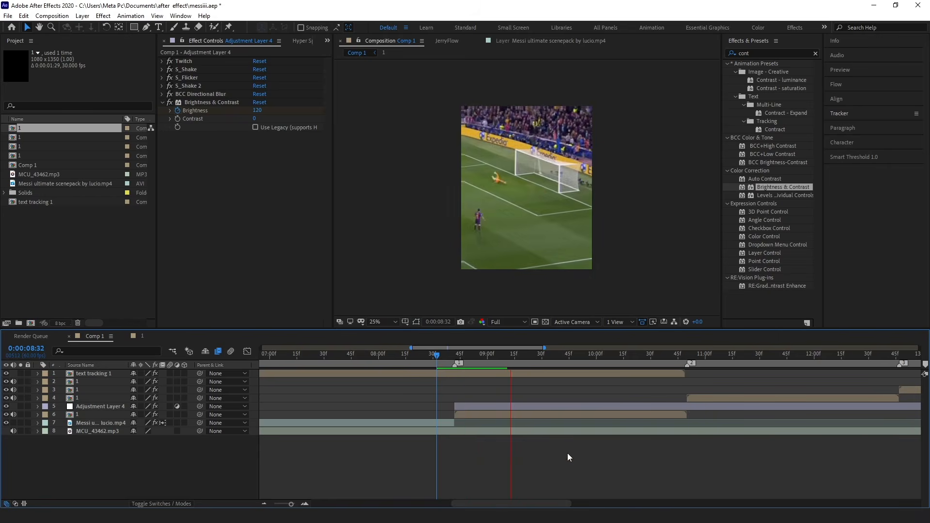
pyautogui.moveTo(561, 359); pyautogui.dragTo(454, 365)
pyautogui.press('space')
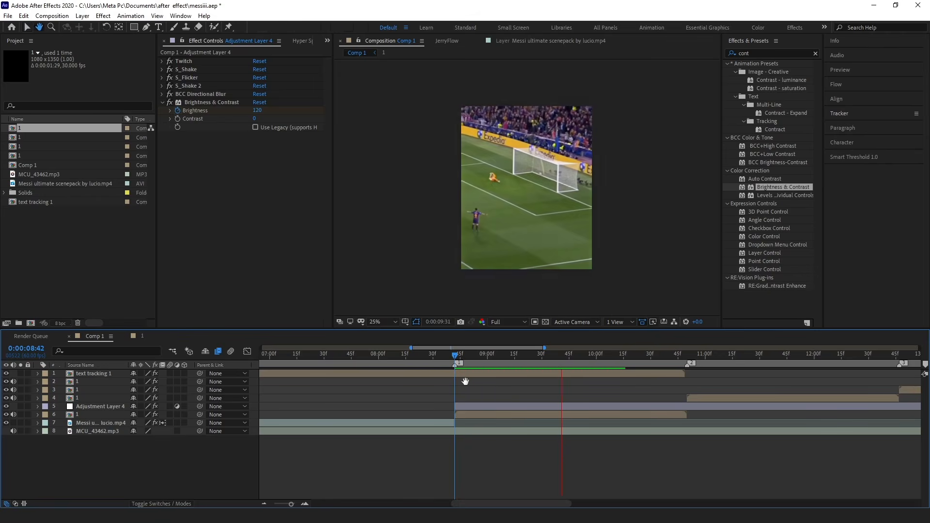
pyautogui.press('space')
pyautogui.click(386, 360)
pyautogui.press('space')
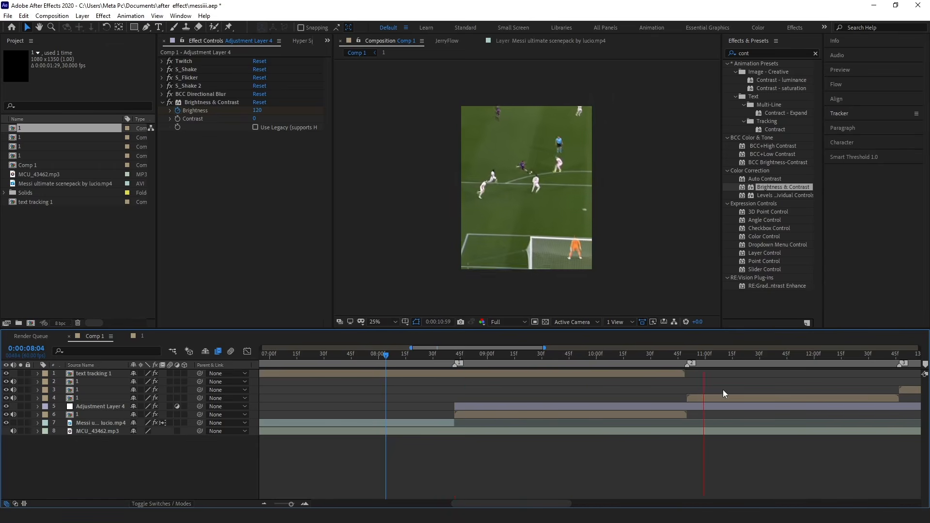
# Split Adjustment Layer 4 at 0:00:10:50, delete the part after the cut and select the remaining part.
pyautogui.moveTo(737, 356); pyautogui.dragTo(688, 353)
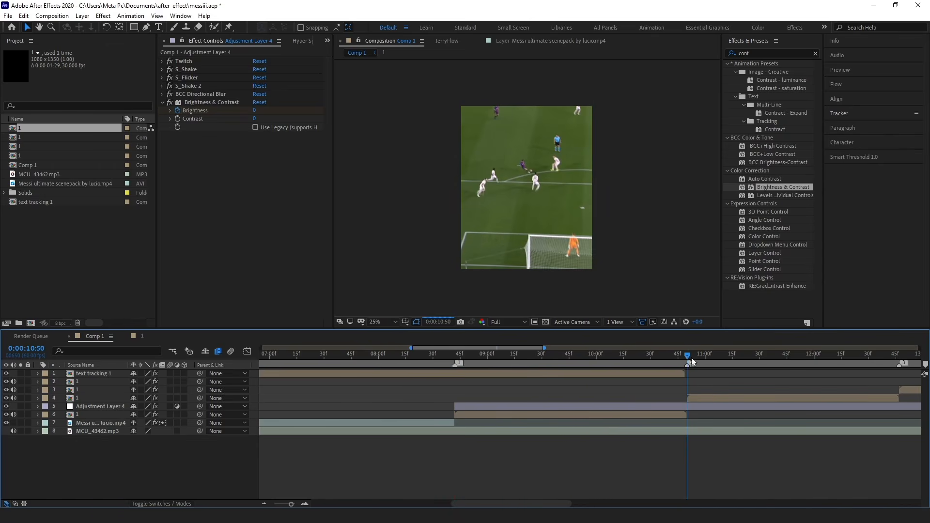
pyautogui.hotkey('ctrl', 'shift', 'd')
pyautogui.press('Delete')
pyautogui.click(678, 407)
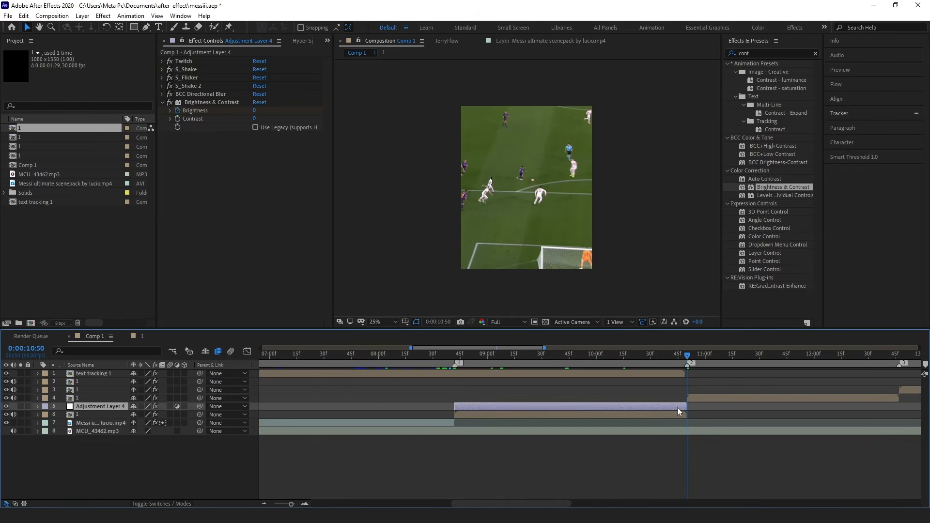
# Duplicate Adjustment Layer 4, stack the copy above the second clip starting at 0:00:10:50, and trim it to that clip's end.
pyautogui.hotkey('ctrl', 'd')
pyautogui.moveTo(115, 406); pyautogui.dragTo(114, 397)
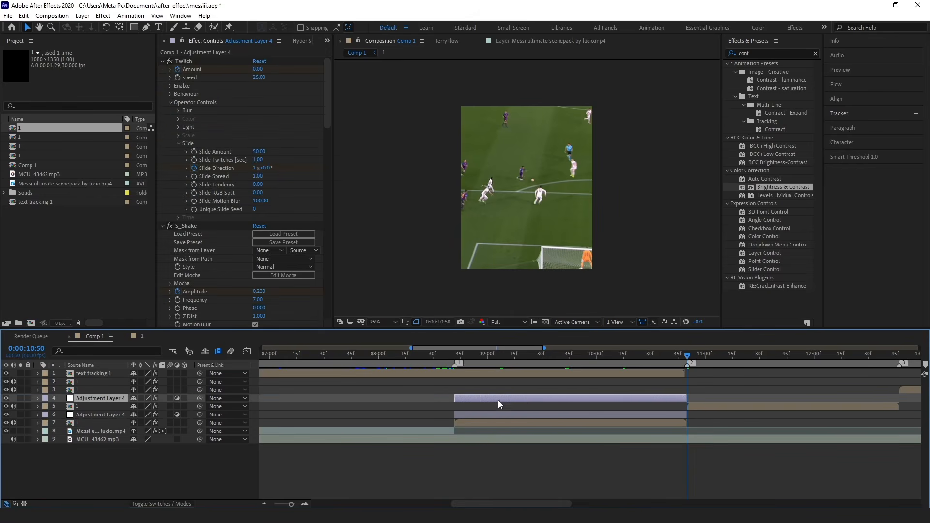
pyautogui.moveTo(498, 401); pyautogui.dragTo(719, 403)
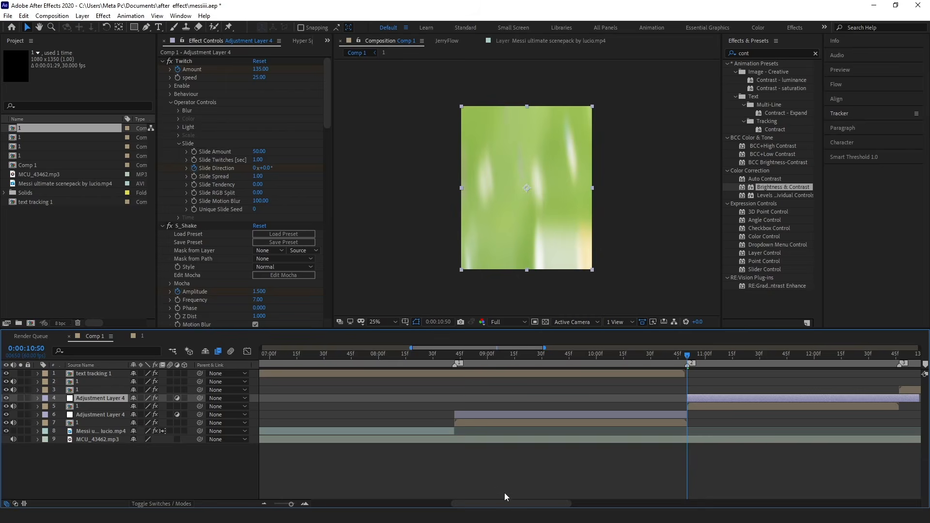
pyautogui.moveTo(506, 504); pyautogui.dragTo(543, 504)
pyautogui.moveTo(732, 395); pyautogui.dragTo(721, 397)
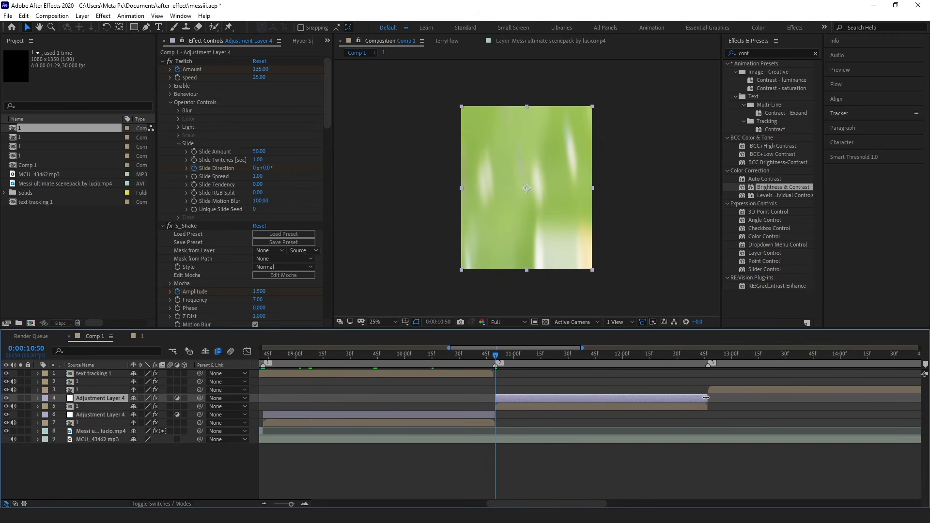
# Duplicate the adjustment layer again, stack it above the third clip, and fit it between markers 3 and 4.
pyautogui.hotkey('ctrl', 'd')
pyautogui.moveTo(123, 399); pyautogui.dragTo(95, 387)
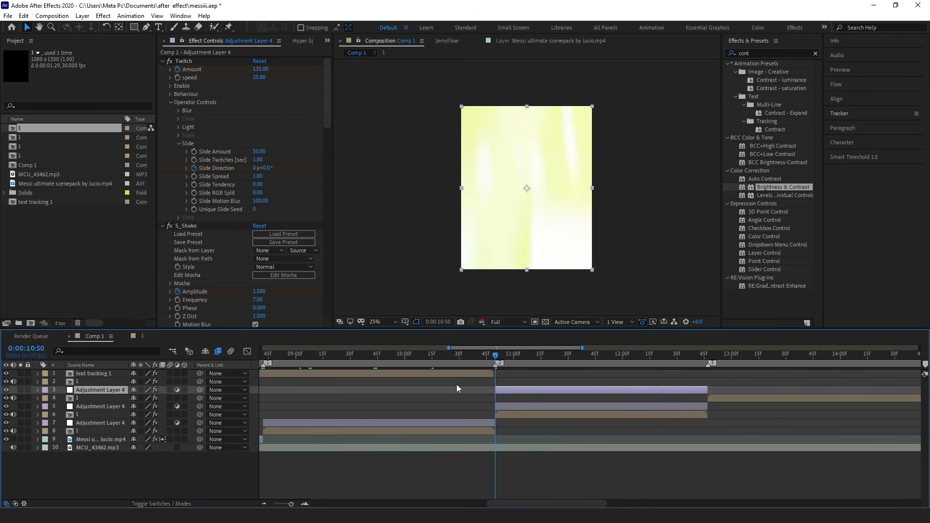
pyautogui.moveTo(521, 390); pyautogui.dragTo(733, 394)
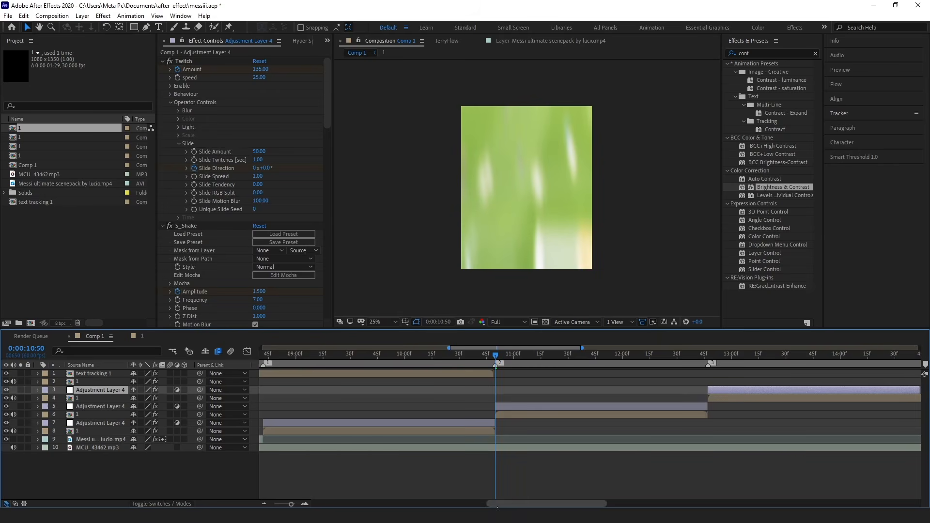
pyautogui.moveTo(522, 504); pyautogui.dragTo(557, 496)
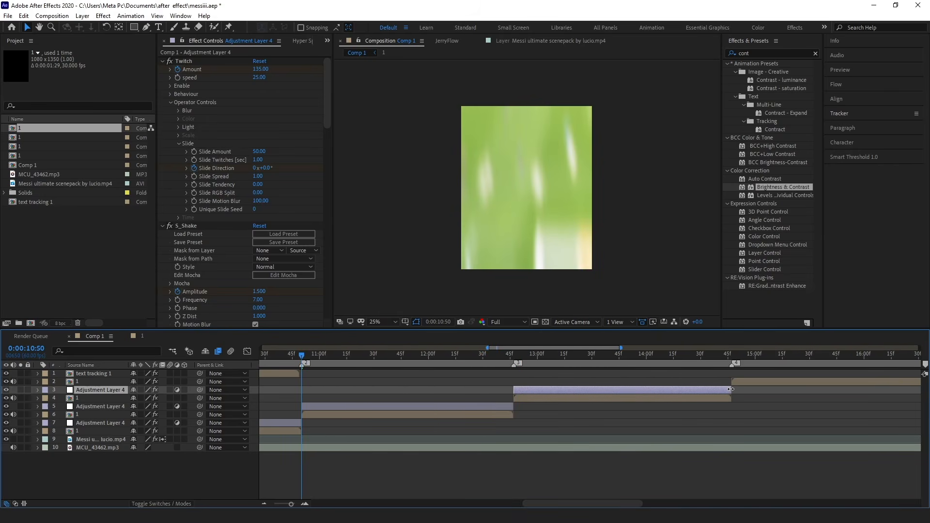
# Duplicate the adjustment layer for the fourth clip, fit it between markers 4 and 5, and save the project.
pyautogui.hotkey('ctrl', 'd')
pyautogui.moveTo(93, 391); pyautogui.dragTo(93, 383)
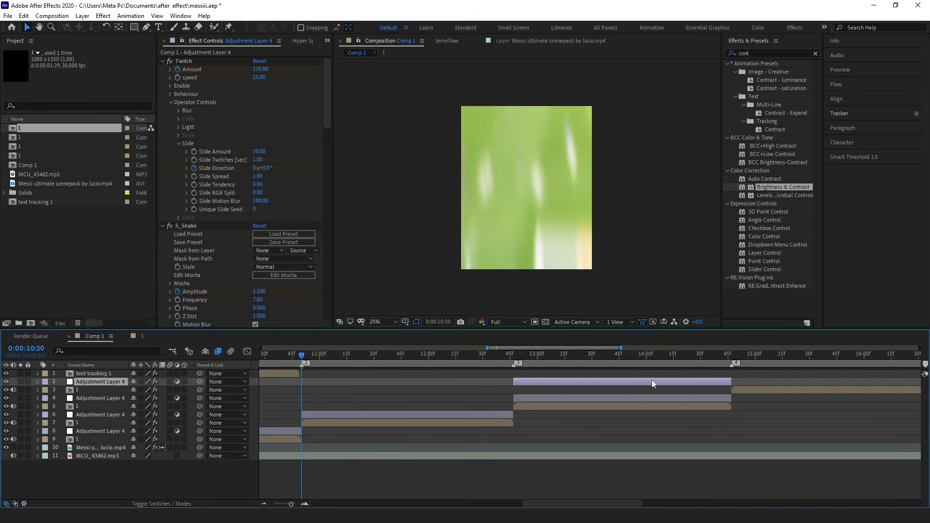
pyautogui.moveTo(603, 382); pyautogui.dragTo(822, 386)
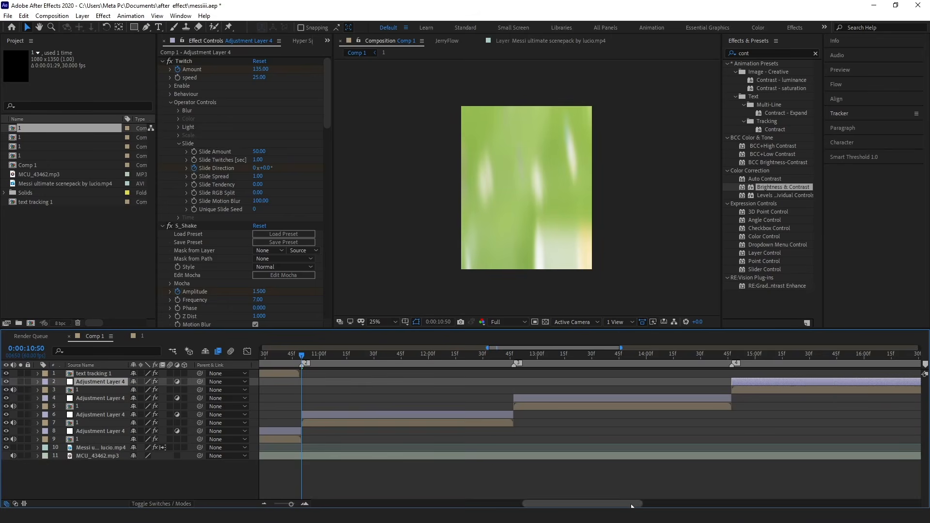
pyautogui.hscroll(5, 720, 397)
pyautogui.moveTo(724, 383); pyautogui.dragTo(732, 382)
pyautogui.click(777, 381)
pyautogui.press('s')
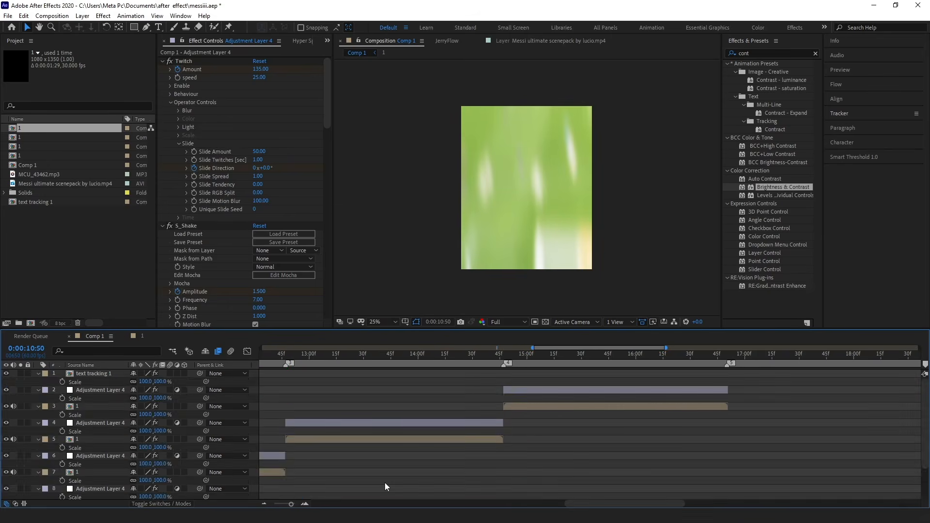
pyautogui.press('s')
# Split the text tracking 1 layer at 0:00:08:42, delete the part after the cut, and check the tracked tag at 0:00:07:28.
pyautogui.moveTo(291, 504); pyautogui.dragTo(271, 505)
pyautogui.moveTo(495, 355); pyautogui.dragTo(431, 359)
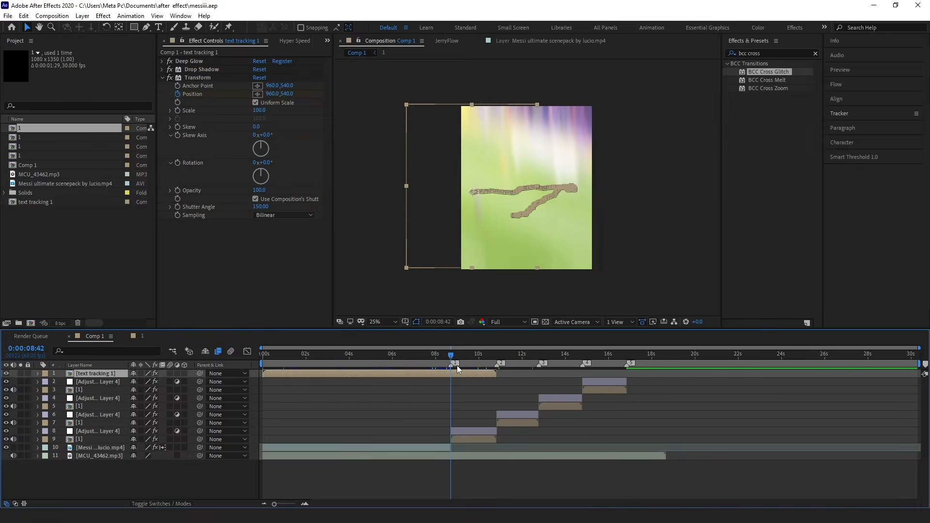
pyautogui.hotkey('ctrl', 'shift', 'd')
pyautogui.press('Delete')
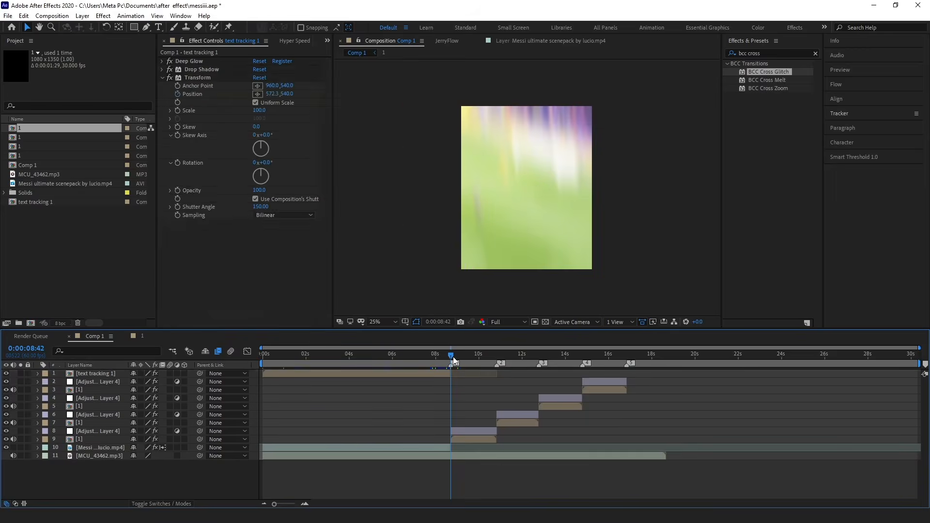
pyautogui.moveTo(453, 357); pyautogui.dragTo(425, 357)
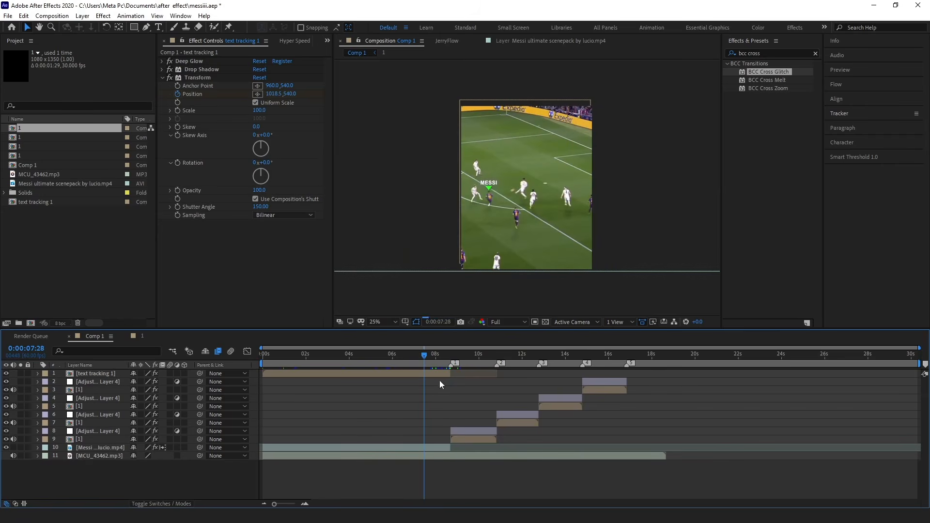
# Pre-compose text tracking 1 with the Messi footage as Pre-comp 1, place it directly above the audio layer, and preview it.
pyautogui.keyDown('ctrl'); pyautogui.click(433, 445); pyautogui.keyUp('ctrl')
pyautogui.hotkey('ctrl', 'shift', 'c')
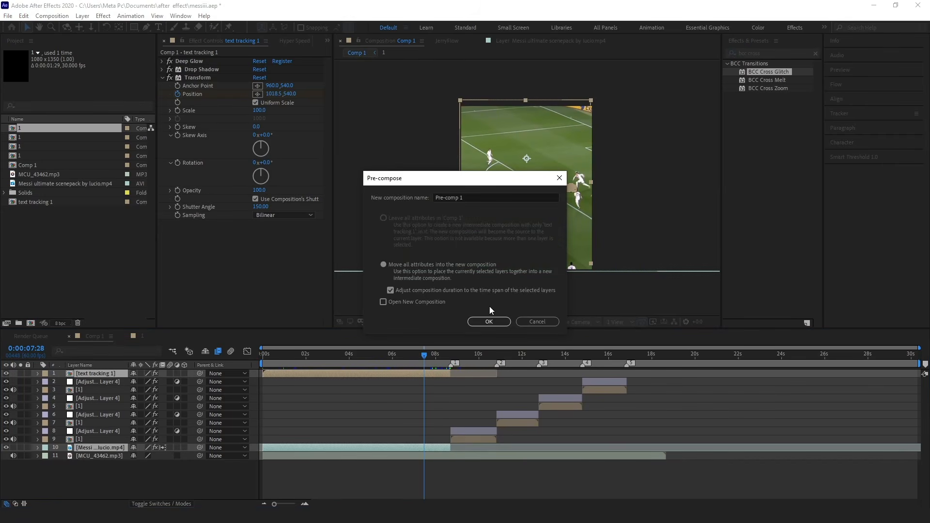
pyautogui.click(489, 322)
pyautogui.moveTo(152, 376); pyautogui.dragTo(109, 444)
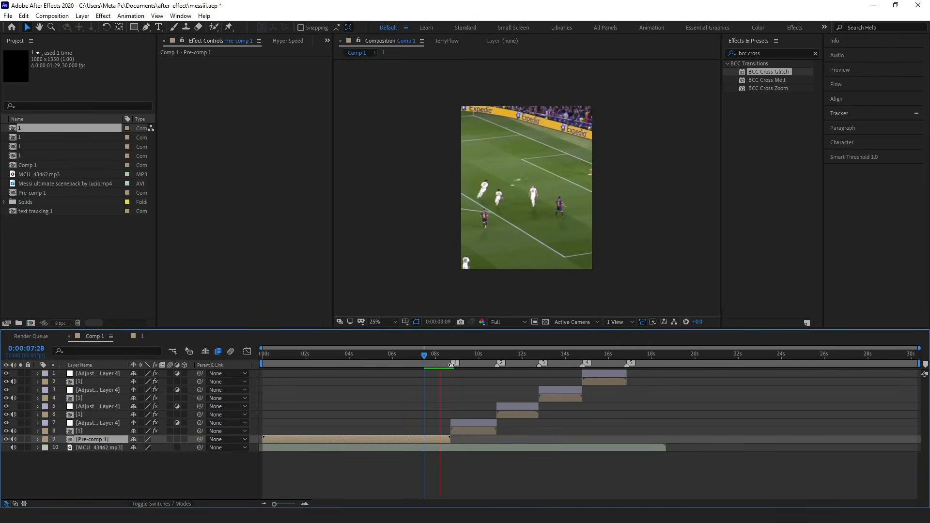
pyautogui.press('space')
# Find the RSMB Pro effect and apply it to Pre-comp 1 with the playhead at 0:00:05:00.
pyautogui.moveTo(439, 357); pyautogui.dragTo(371, 357)
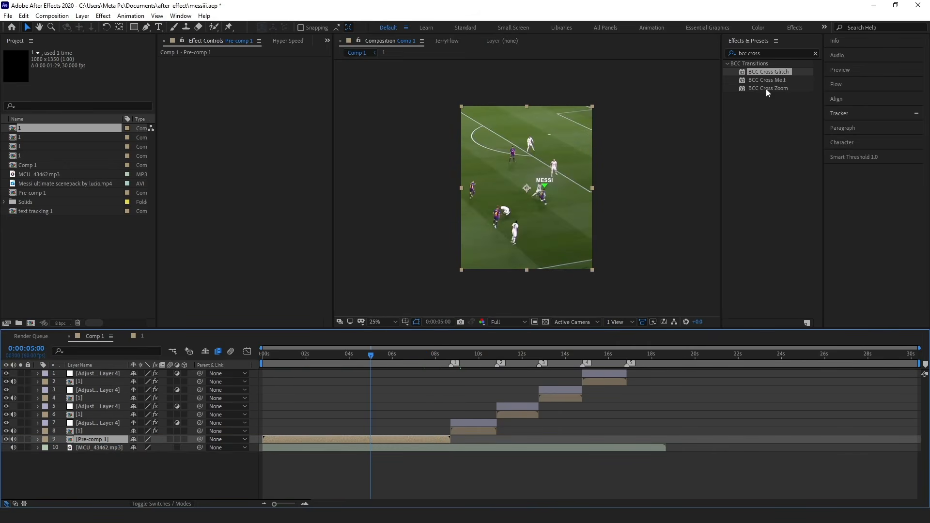
pyautogui.click(769, 51)
pyautogui.write('rsmb')
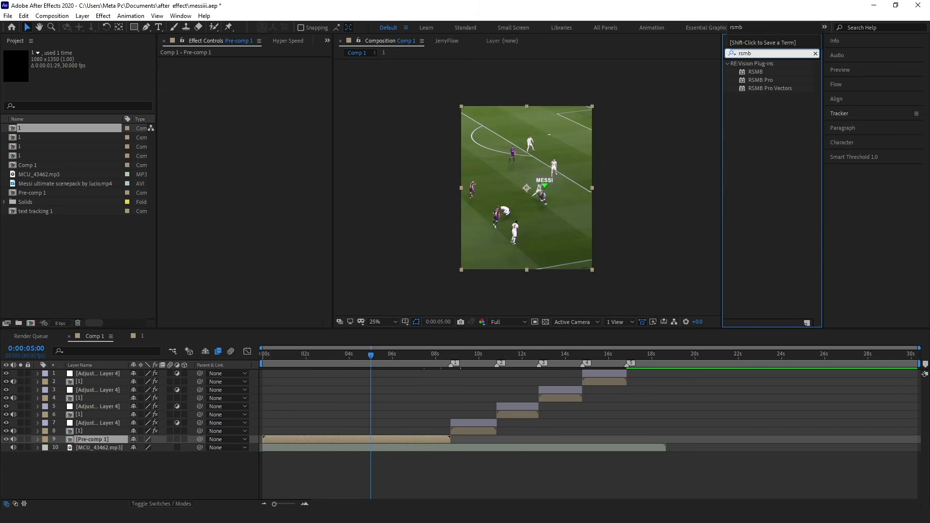
pyautogui.moveTo(761, 80); pyautogui.dragTo(408, 441)
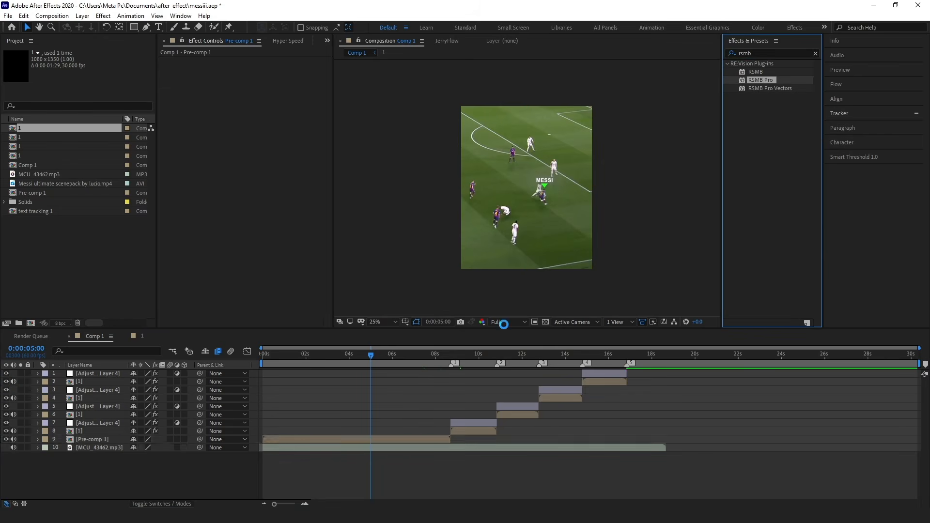
pyautogui.press('.')
pyautogui.press('.')
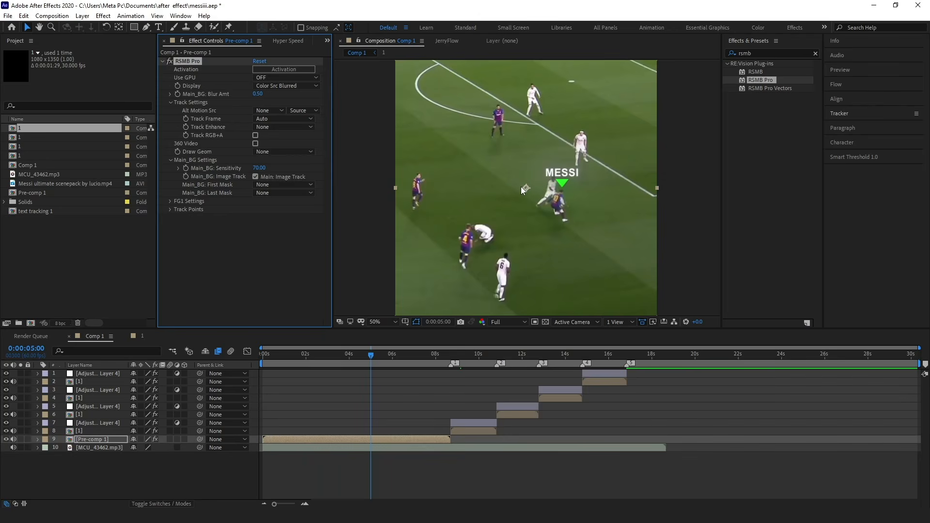
# Set RSMB Pro's Blur Amt to 2.00 and Sensitivity to 100.00, collapse the effect, and preview from 0:00:08:59.
pyautogui.click(258, 94)
pyautogui.press('Return')
pyautogui.click(256, 176)
pyautogui.scroll(-2, 445, 290)
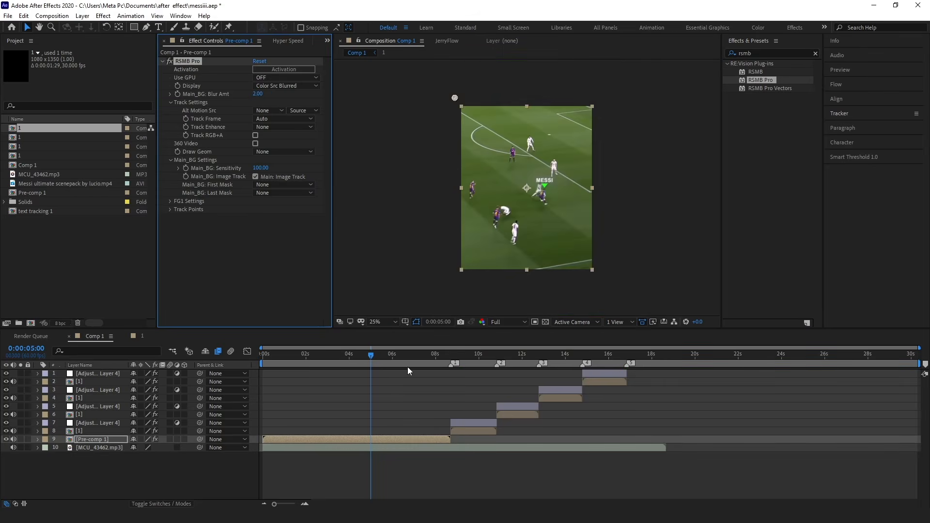
pyautogui.click(388, 409)
pyautogui.click(260, 100)
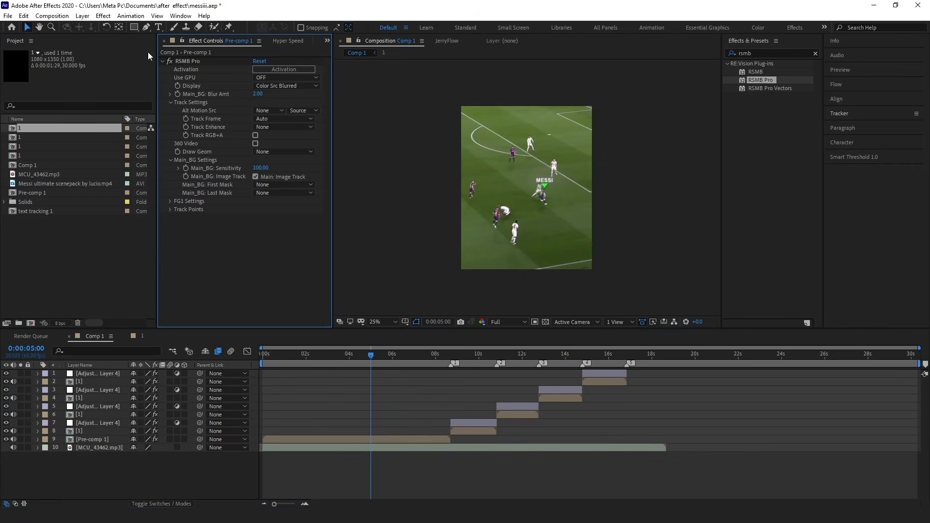
pyautogui.click(162, 61)
pyautogui.moveTo(388, 353); pyautogui.dragTo(457, 365)
pyautogui.press('space')
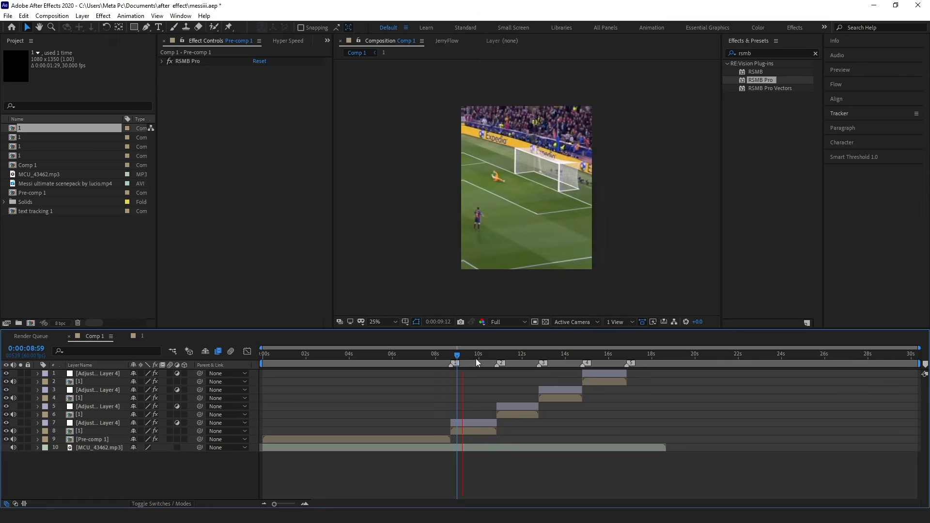
# Pre-compose all clips, adjustment layers and Pre-comp 1 into a composition named comp 2, moving all attributes into it.
pyautogui.click(614, 377)
pyautogui.keyDown('shift'); pyautogui.click(421, 438); pyautogui.keyUp('shift')
pyautogui.hotkey('ctrl', 'shift', 'c')
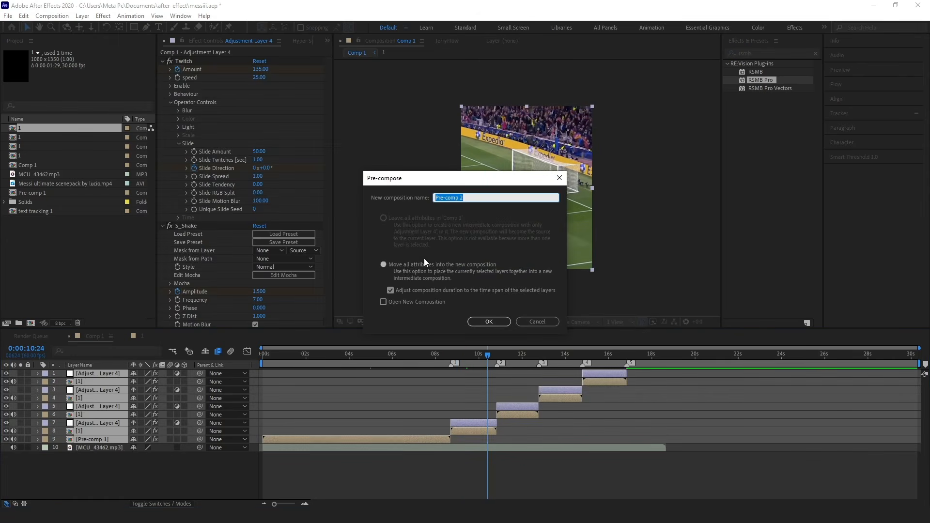
pyautogui.click(383, 265)
pyautogui.click(472, 199)
pyautogui.doubleClick(473, 200)
pyautogui.press('BackSpace')
pyautogui.press('Return')
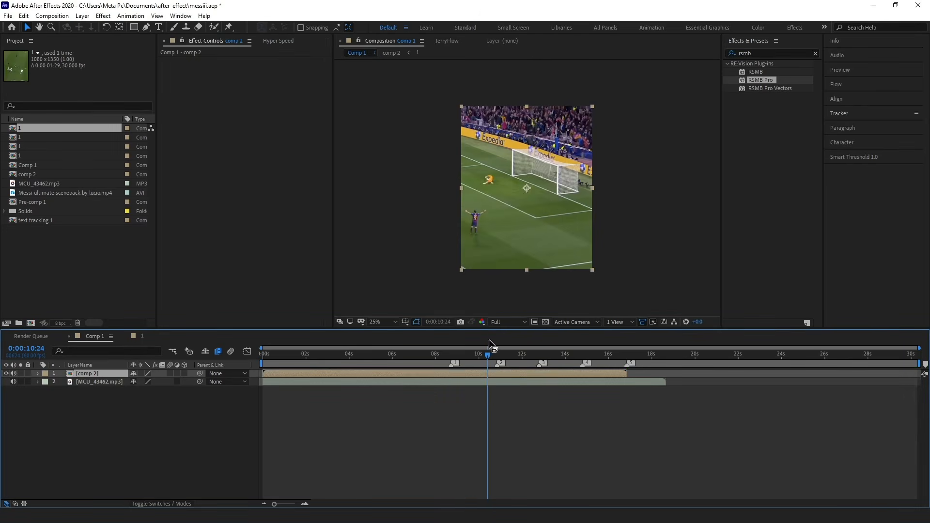
# Preview the combined comp 2 layer from 0:00:00:00.
pyautogui.moveTo(489, 344); pyautogui.dragTo(207, 367)
pyautogui.click(426, 398)
pyautogui.press('space')
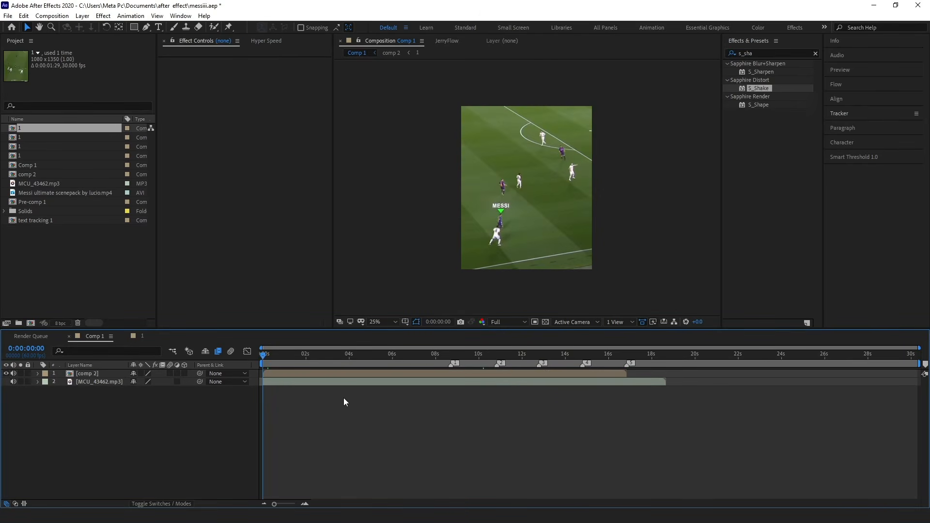
# Set the work area to end where the MCU_43462.mp3 audio layer ends, and preview the edit.
pyautogui.click(310, 373)
pyautogui.moveTo(293, 353); pyautogui.dragTo(673, 378)
pyautogui.press('n')
pyautogui.click(655, 406)
pyautogui.press('space')
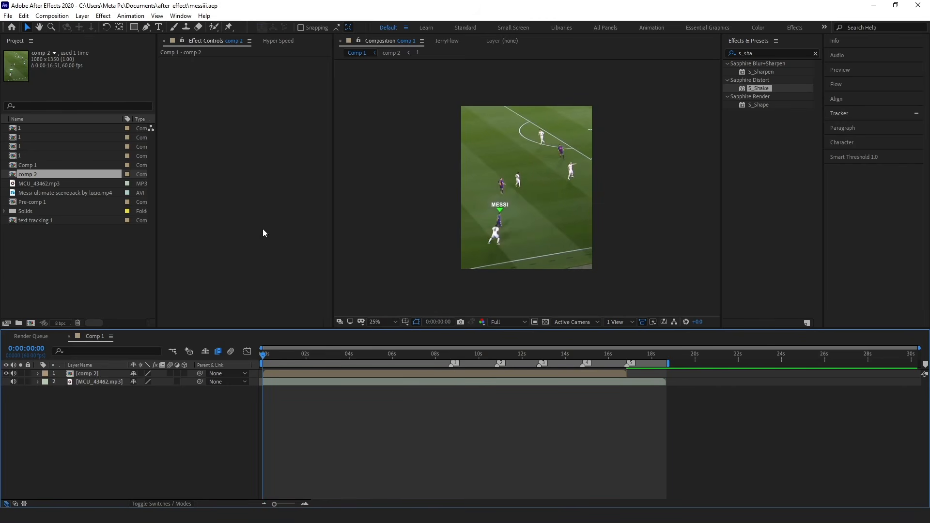
# Send Comp 1 to the Adobe Media Encoder queue and open the export settings of its H.264 output.
pyautogui.click(52, 15)
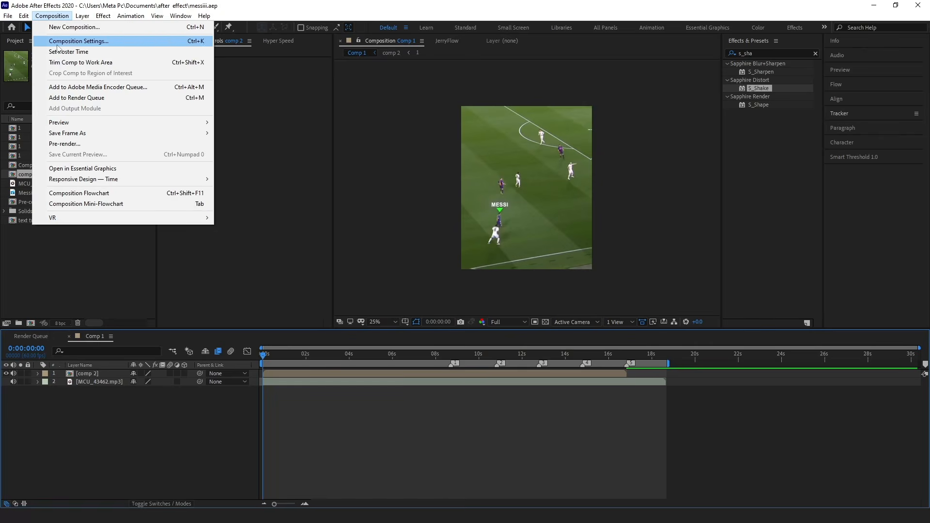
pyautogui.click(78, 87)
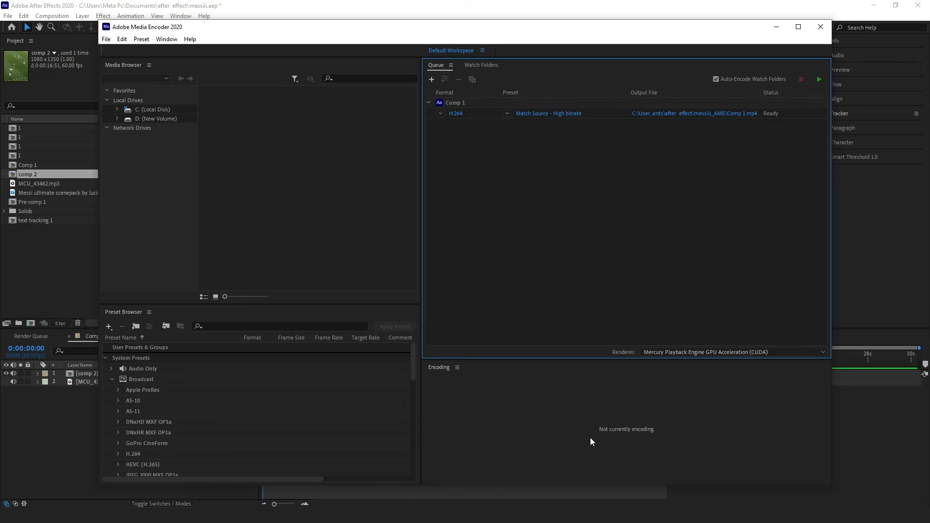
pyautogui.click(567, 113)
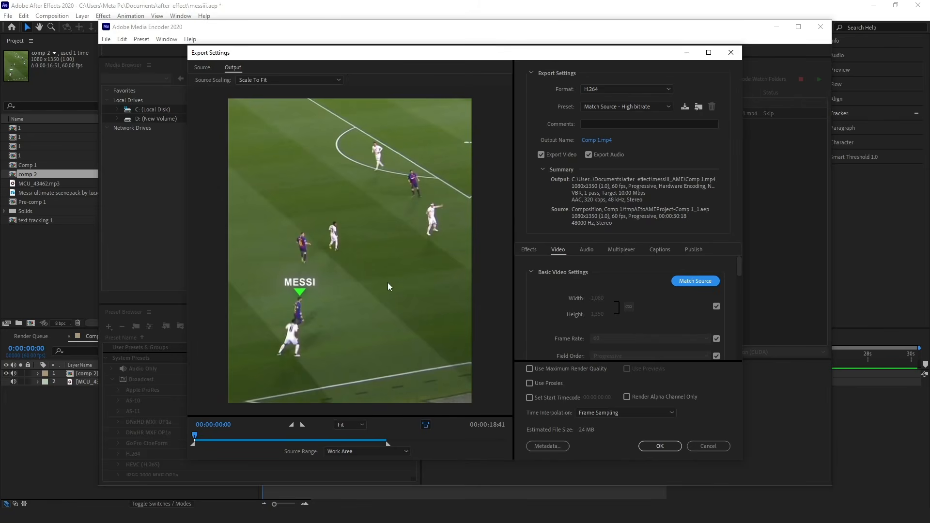
# Enable Render at Maximum Depth and set the bitrate encoding to VBR, 2 pass.
pyautogui.scroll(-3, 535, 312)
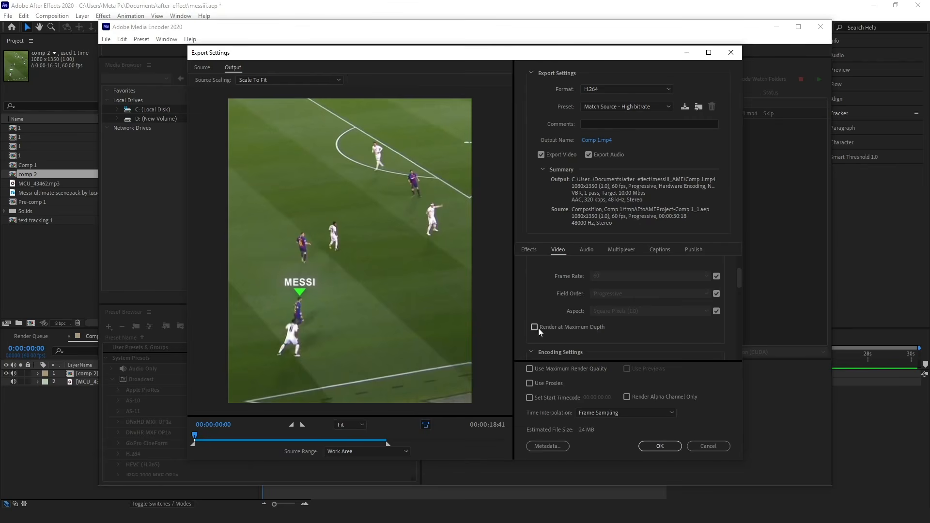
pyautogui.click(535, 327)
pyautogui.scroll(-5, 551, 331)
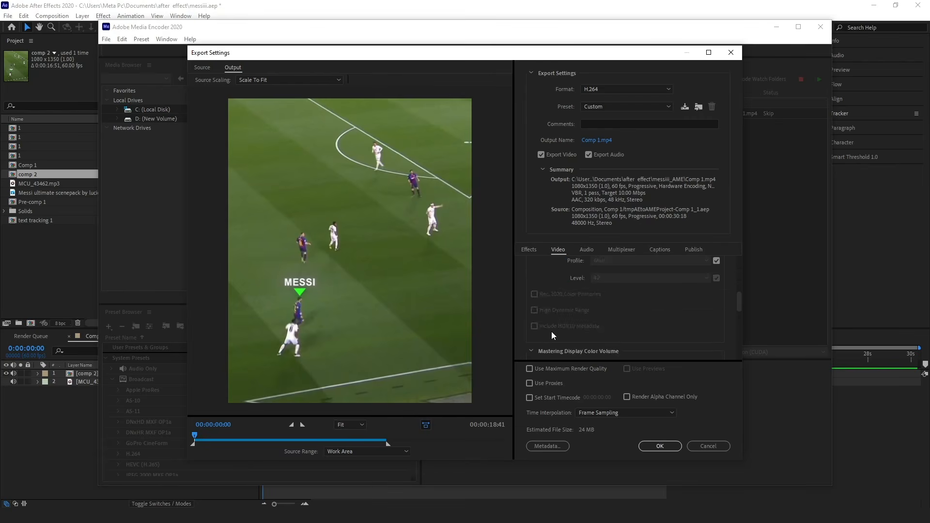
pyautogui.click(607, 311)
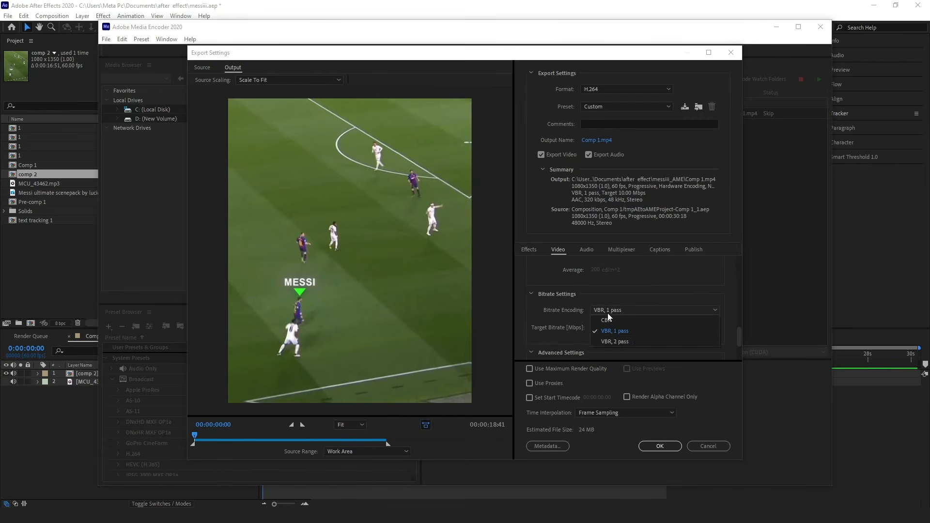
pyautogui.click(638, 341)
pyautogui.scroll(-2, 577, 318)
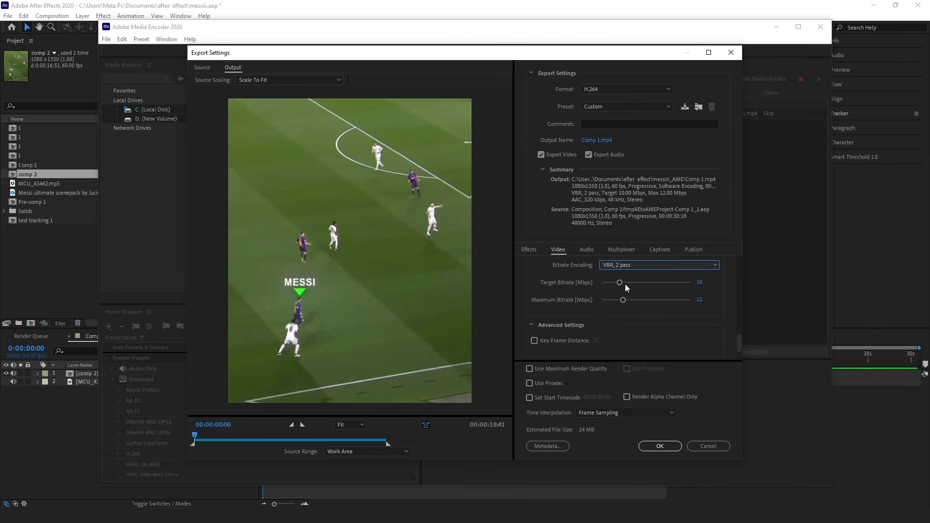
# Set the target bitrate to 15.2 Mbps and the maximum bitrate to 30 Mbps, and enable Use Maximum Render Quality.
pyautogui.moveTo(621, 283); pyautogui.dragTo(631, 286)
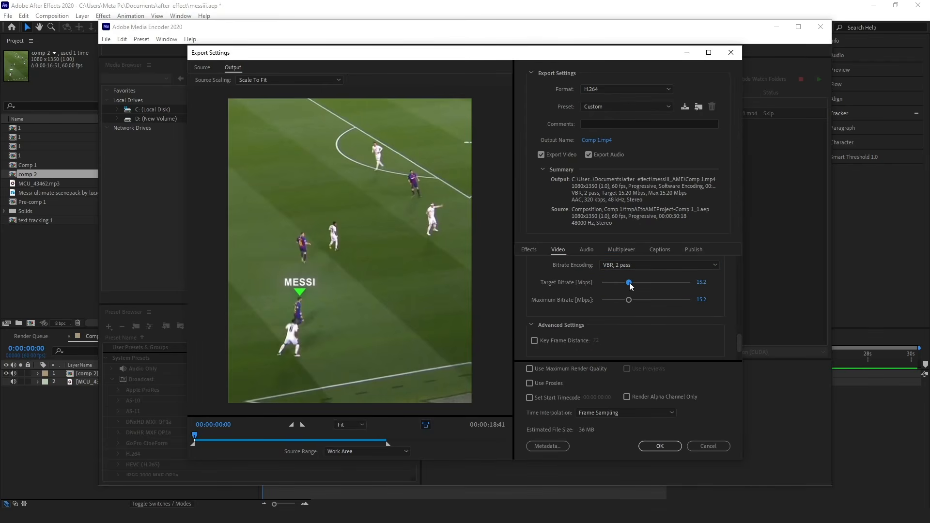
pyautogui.click(706, 298)
pyautogui.click(700, 299)
pyautogui.write('30')
pyautogui.press('Return')
pyautogui.scroll(10, 550, 309)
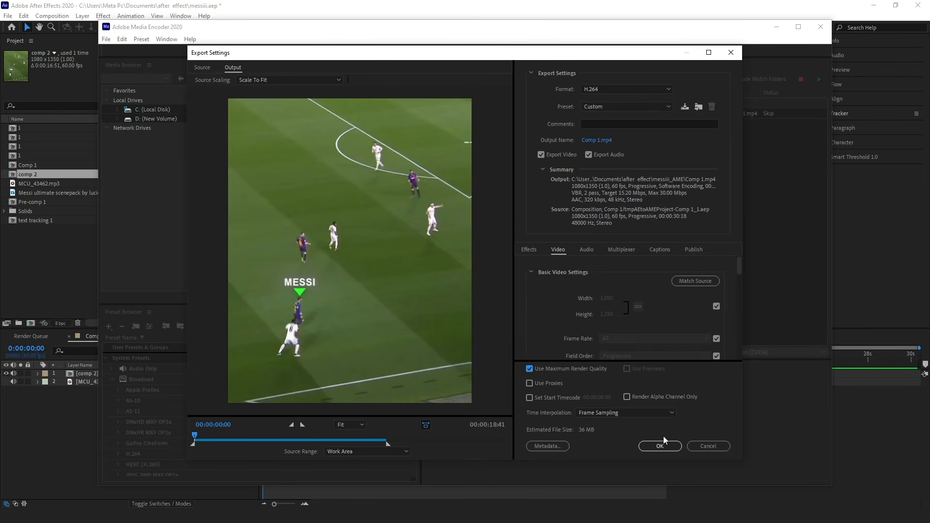
# Review and accept the custom export settings, and start encoding the Comp 1 queue.
pyautogui.scroll(-3, 545, 310)
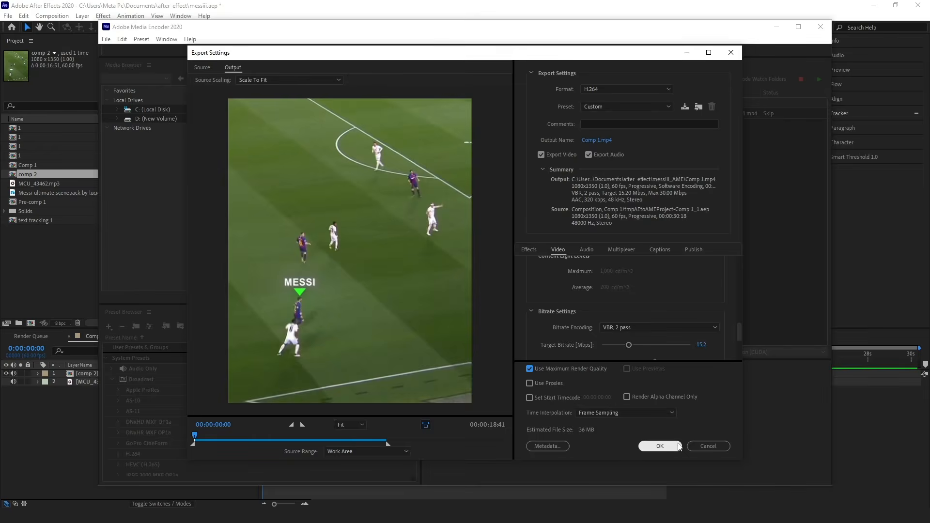
pyautogui.click(660, 446)
pyautogui.click(819, 79)
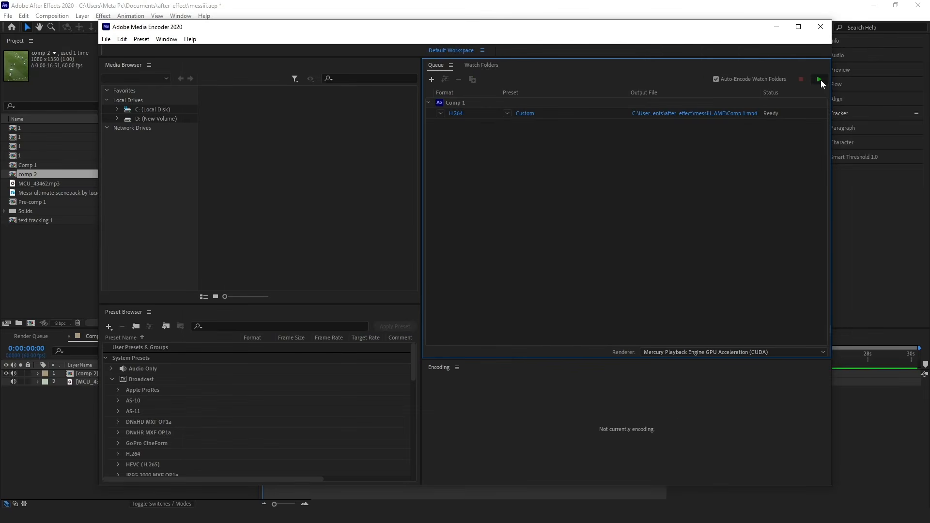